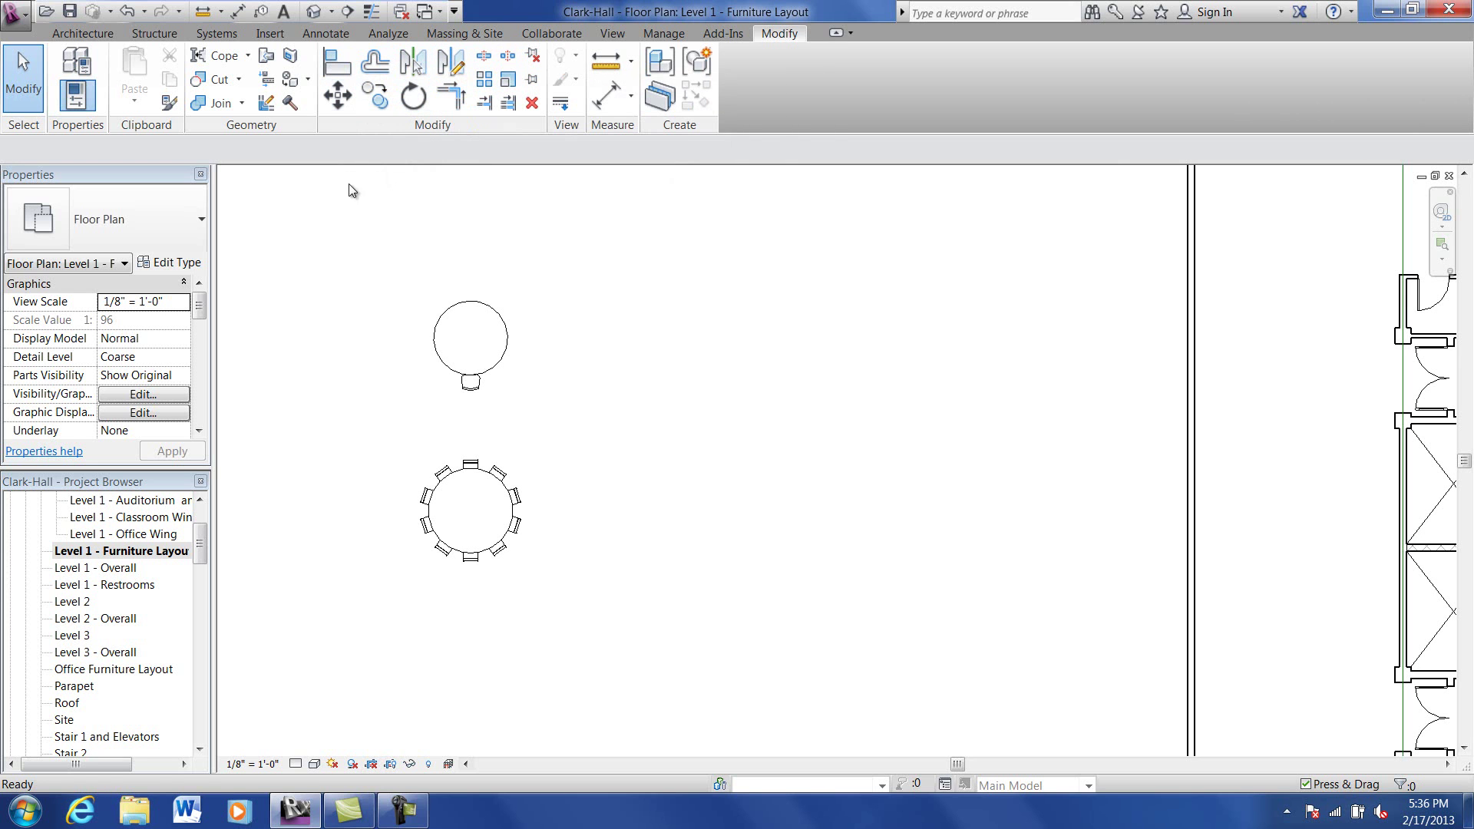
Step: Copy the single chair at the upper round table to the large room's upper right area
middle_click_drag(582, 394, 574, 446)
scroll(522, 302, "up", 3)
scroll(564, 437, "up", 1)
scroll(582, 321, "down", 2)
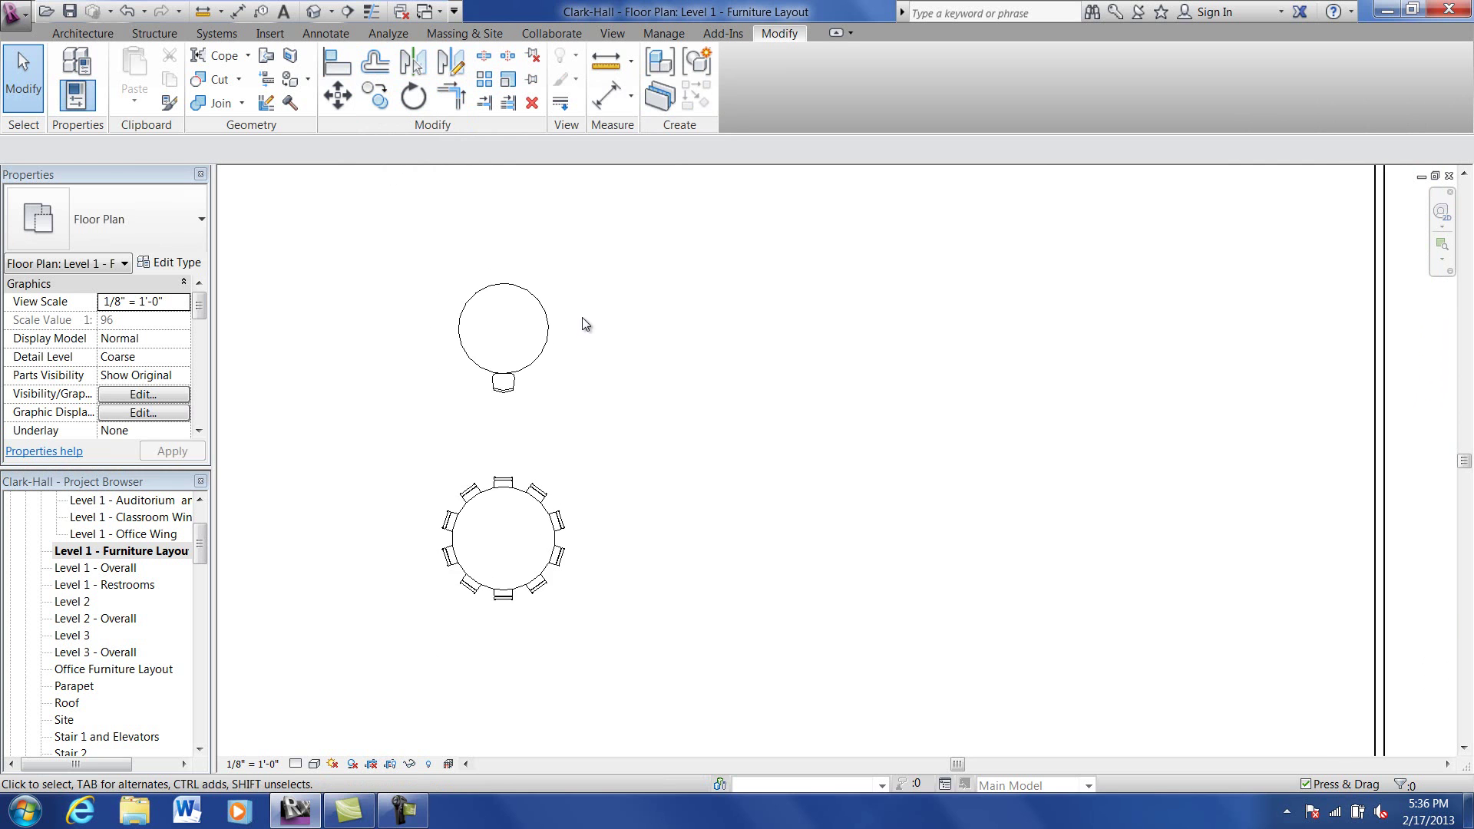
scroll(582, 321, "down", 1)
scroll(546, 191, "down", 2)
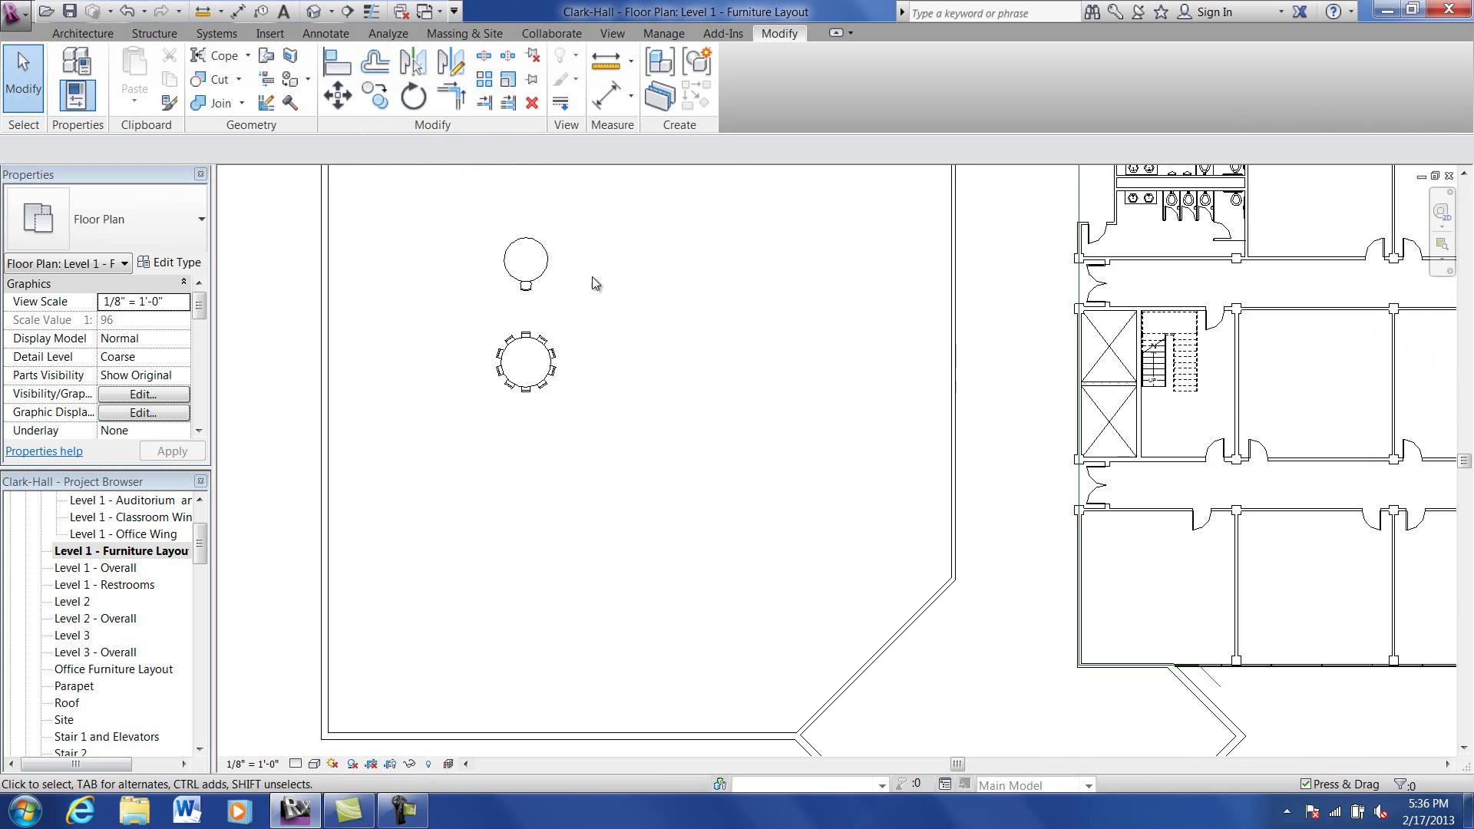
middle_click_drag(542, 363, 491, 442)
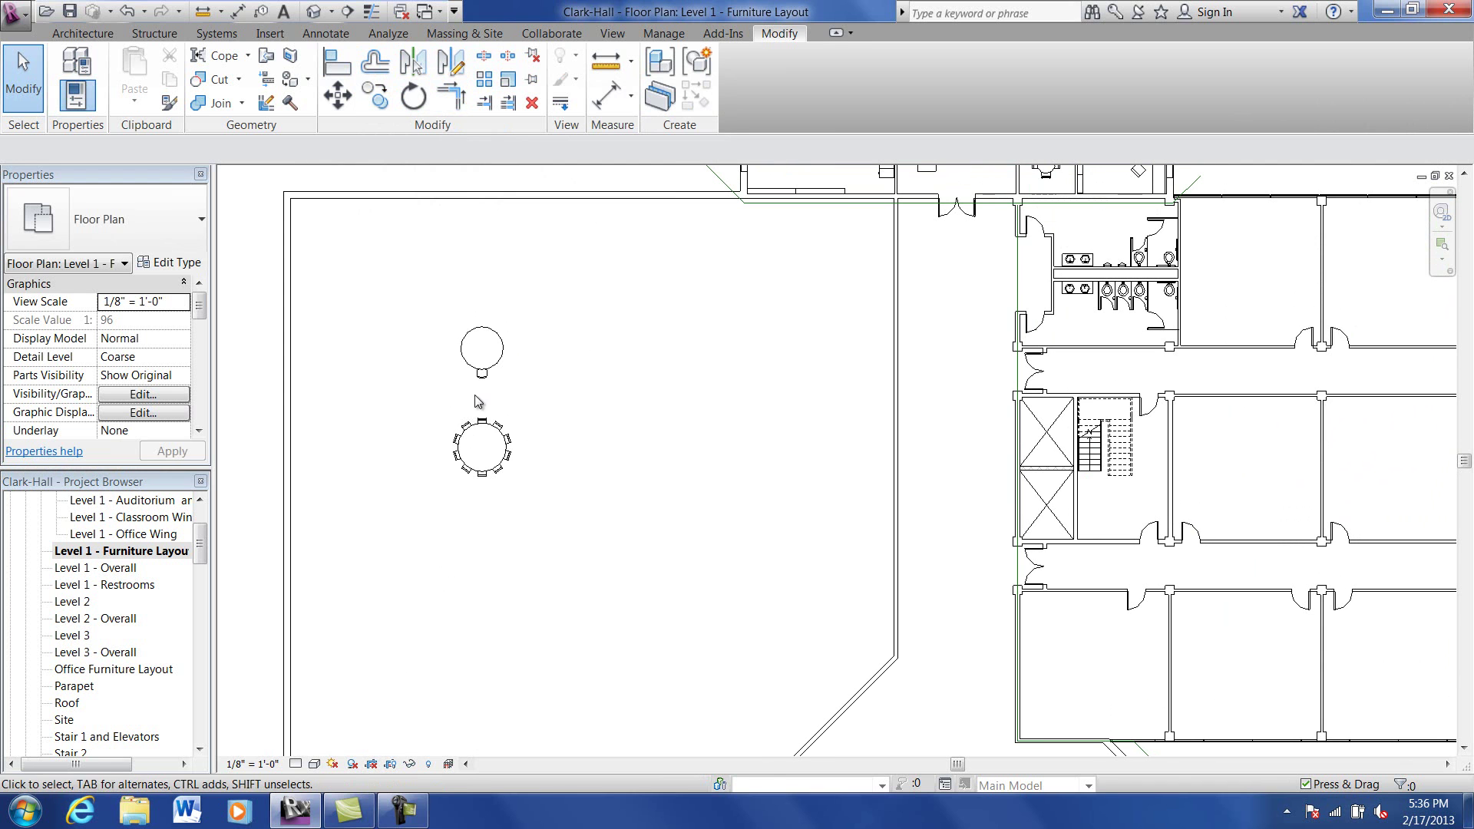
left_click(483, 374)
left_click_drag(482, 374, 816, 229)
key("Escape")
scroll(818, 238, "up", 2)
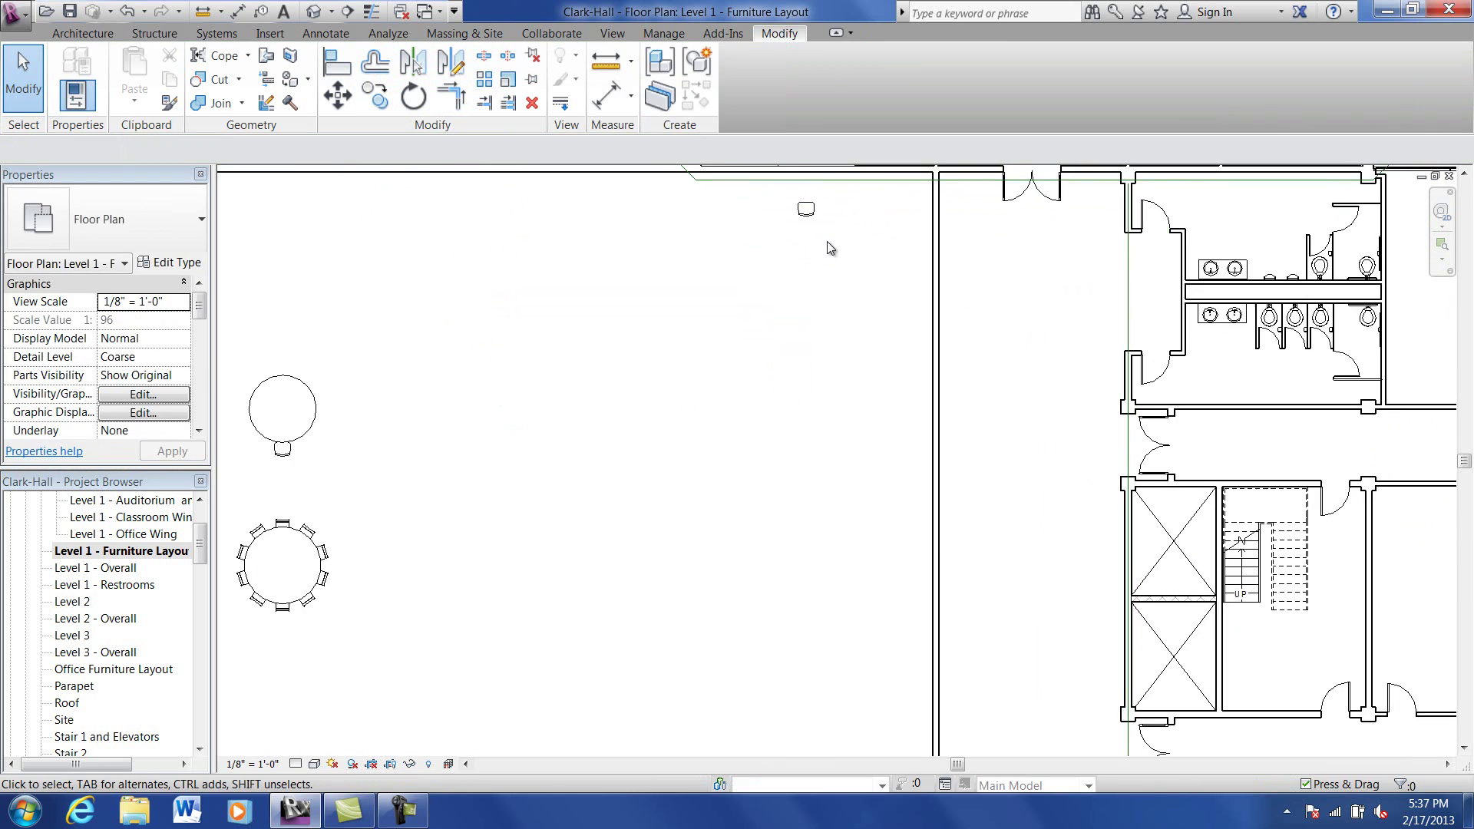
Step: Rotate the copied chair 90 degrees and move it into the room's upper right corner against the wall
middle_click_drag(746, 308, 687, 409)
scroll(757, 340, "up", 2)
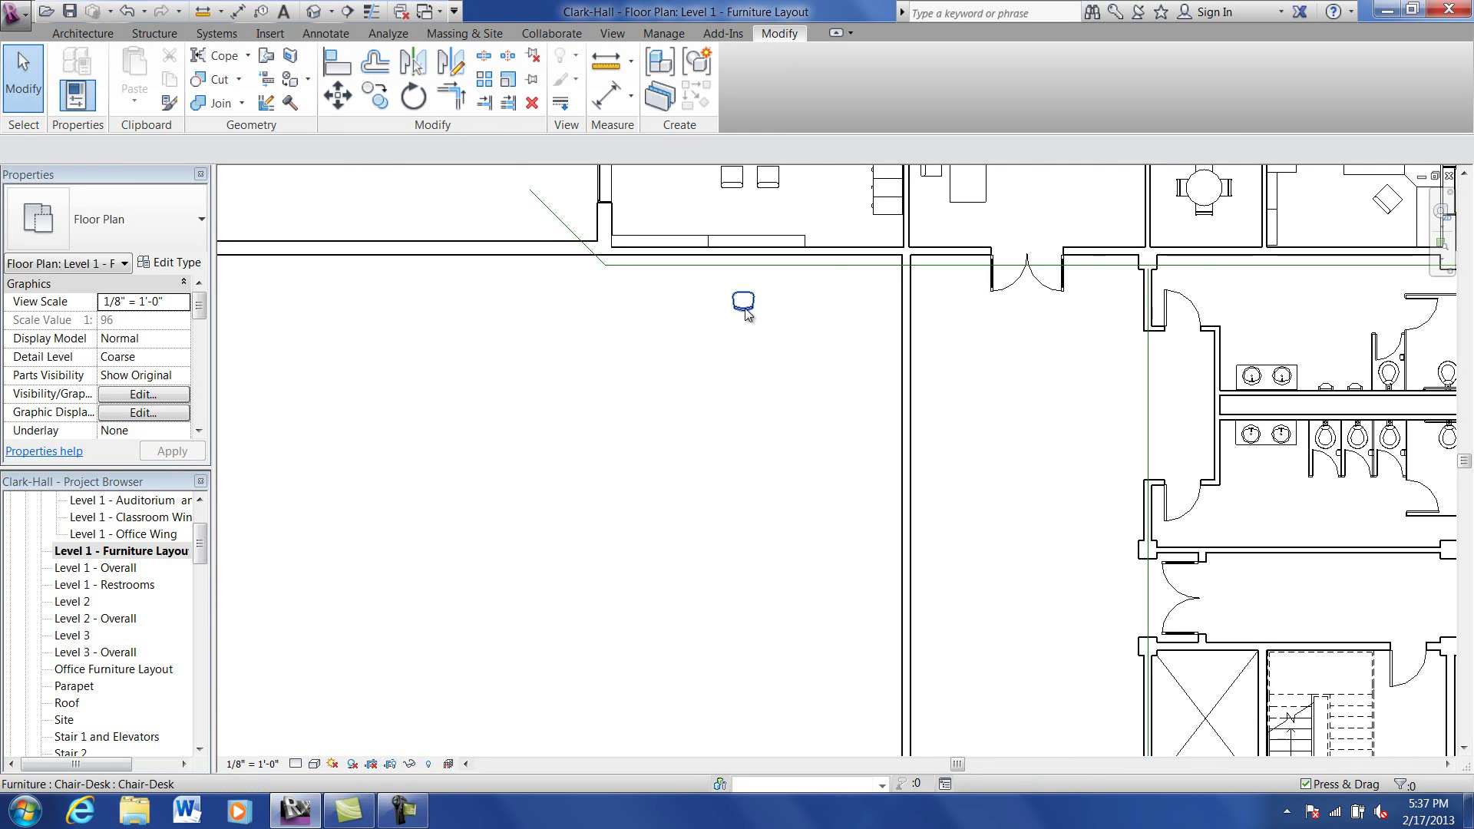
left_click(745, 310)
left_click(717, 338)
left_click_drag(736, 308, 887, 289)
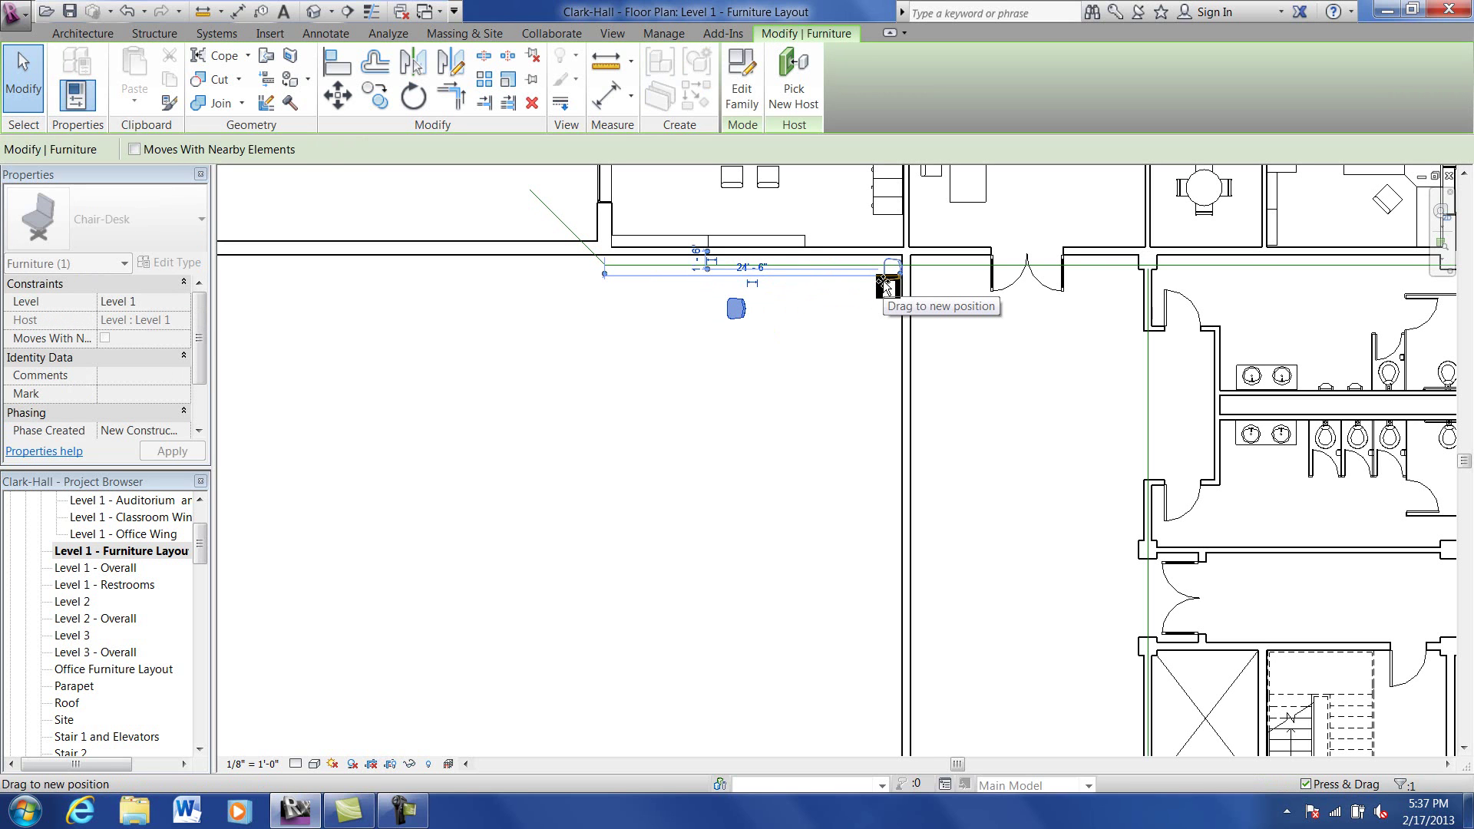
left_click(878, 320)
Step: Array the corner chair linearly down the right wall with 10 items, using Move To 2nd for the spacing
scroll(879, 323, "down", 1)
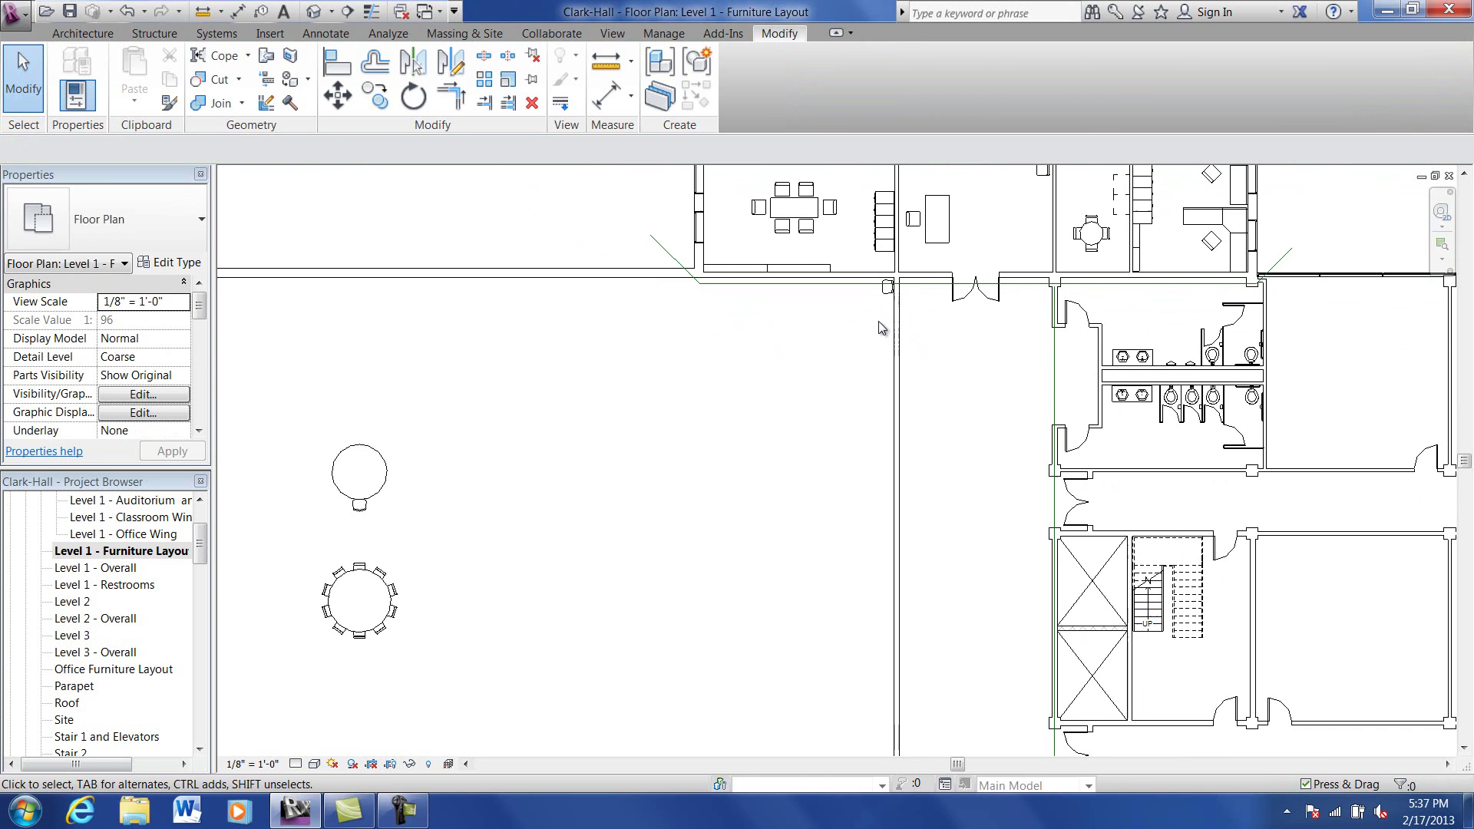
left_click(886, 287)
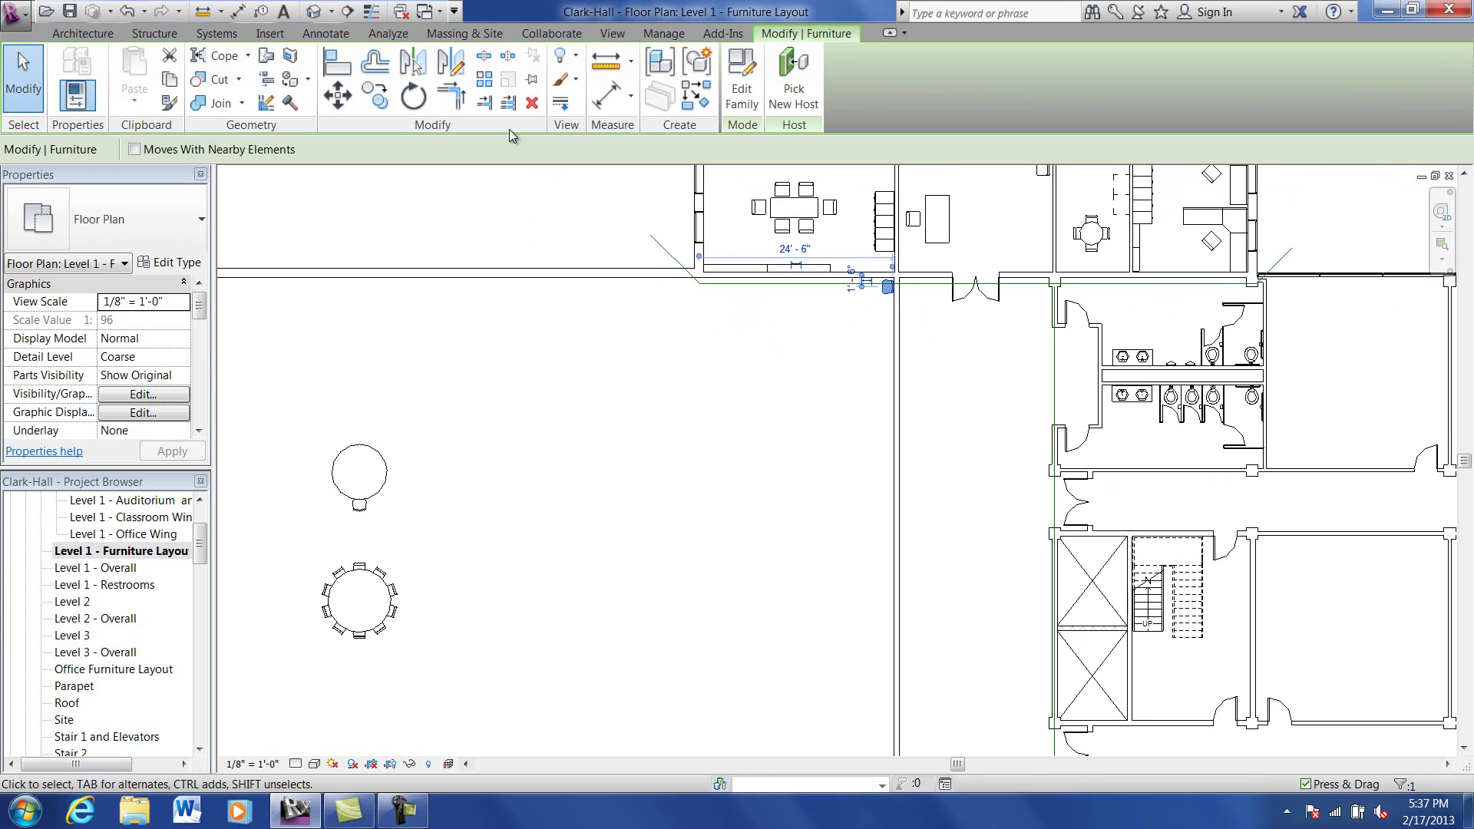
left_click(486, 79)
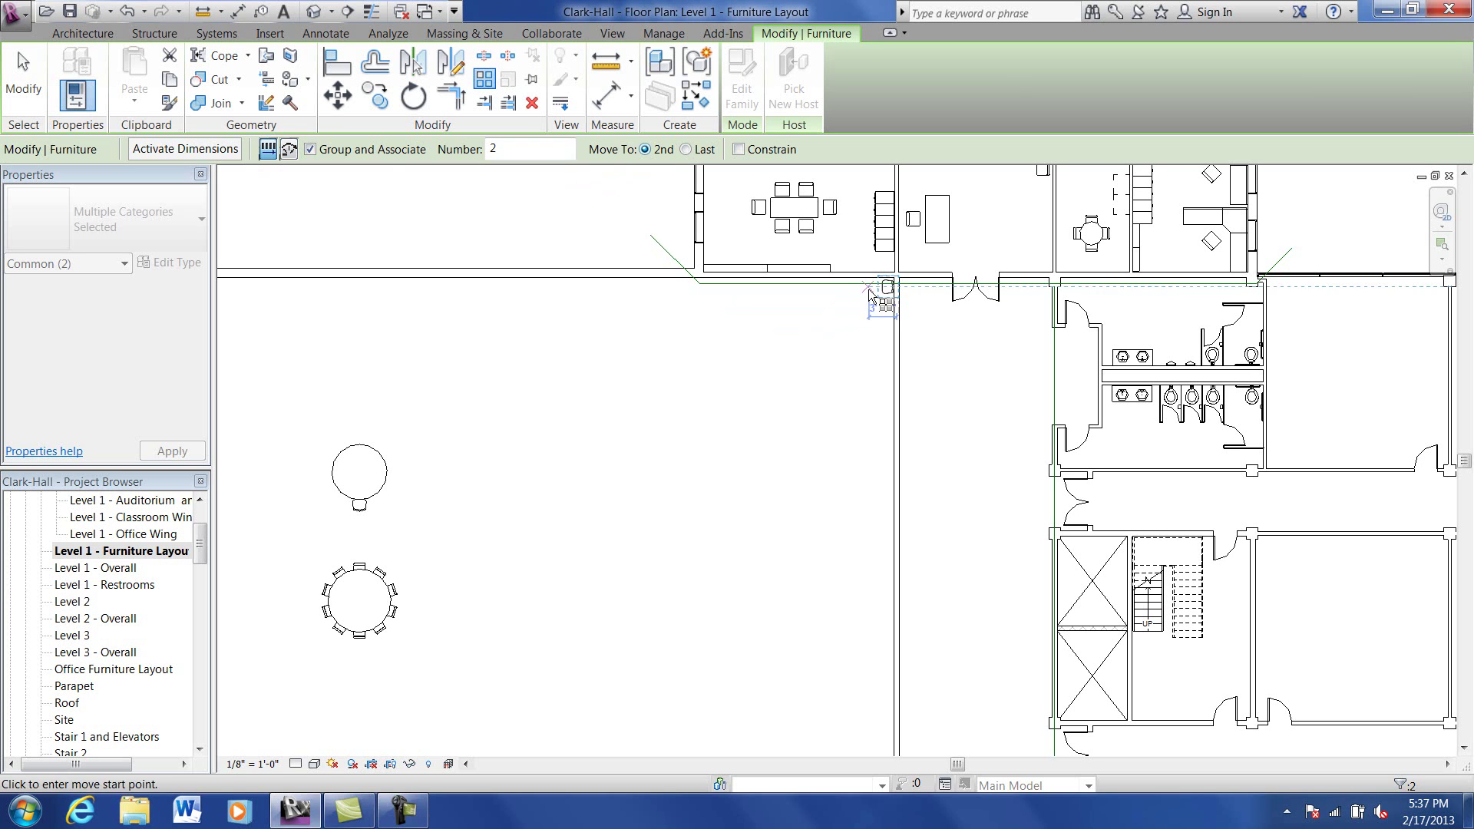
left_click(887, 287)
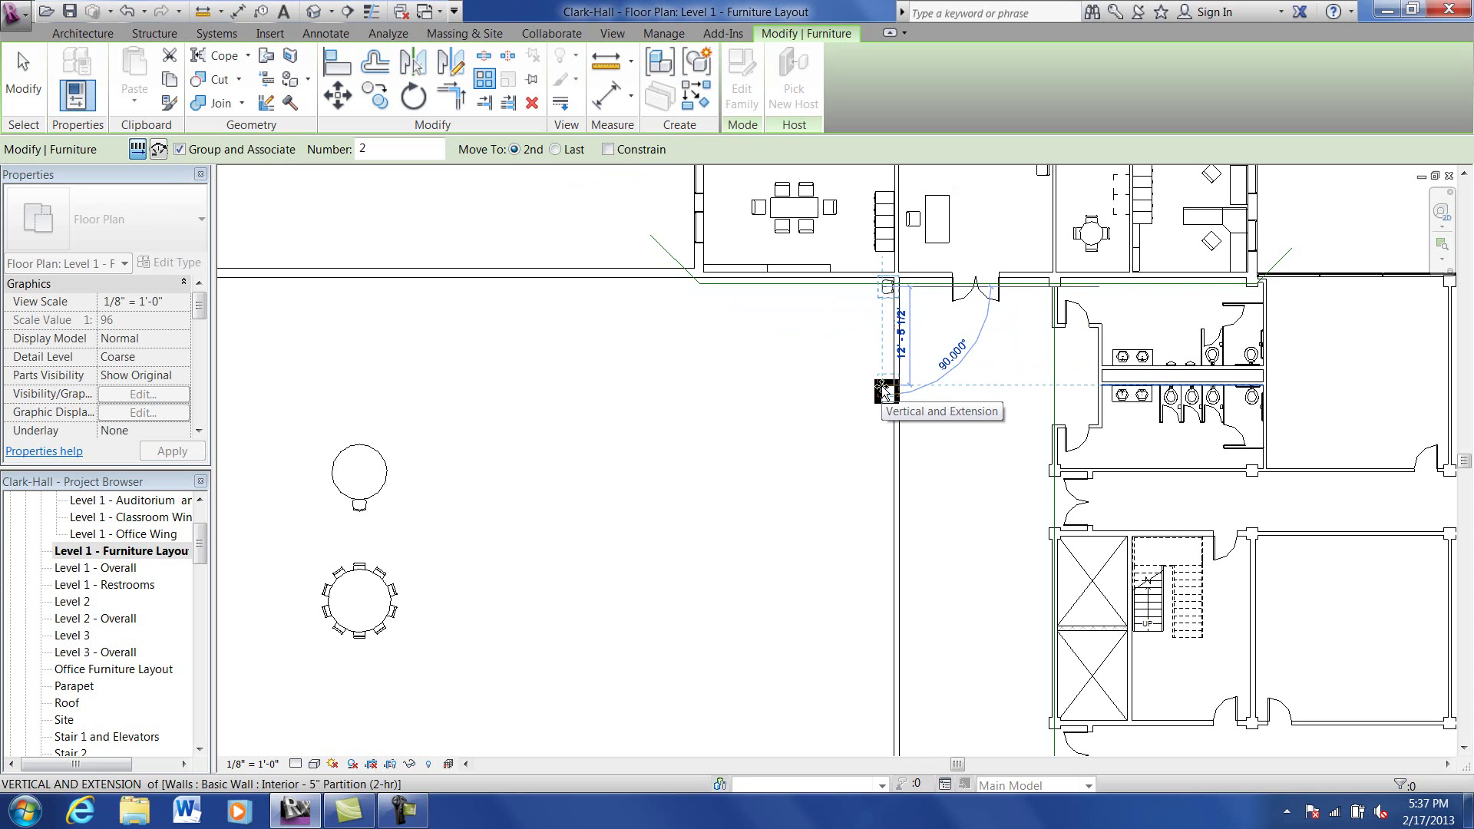
left_click(883, 389)
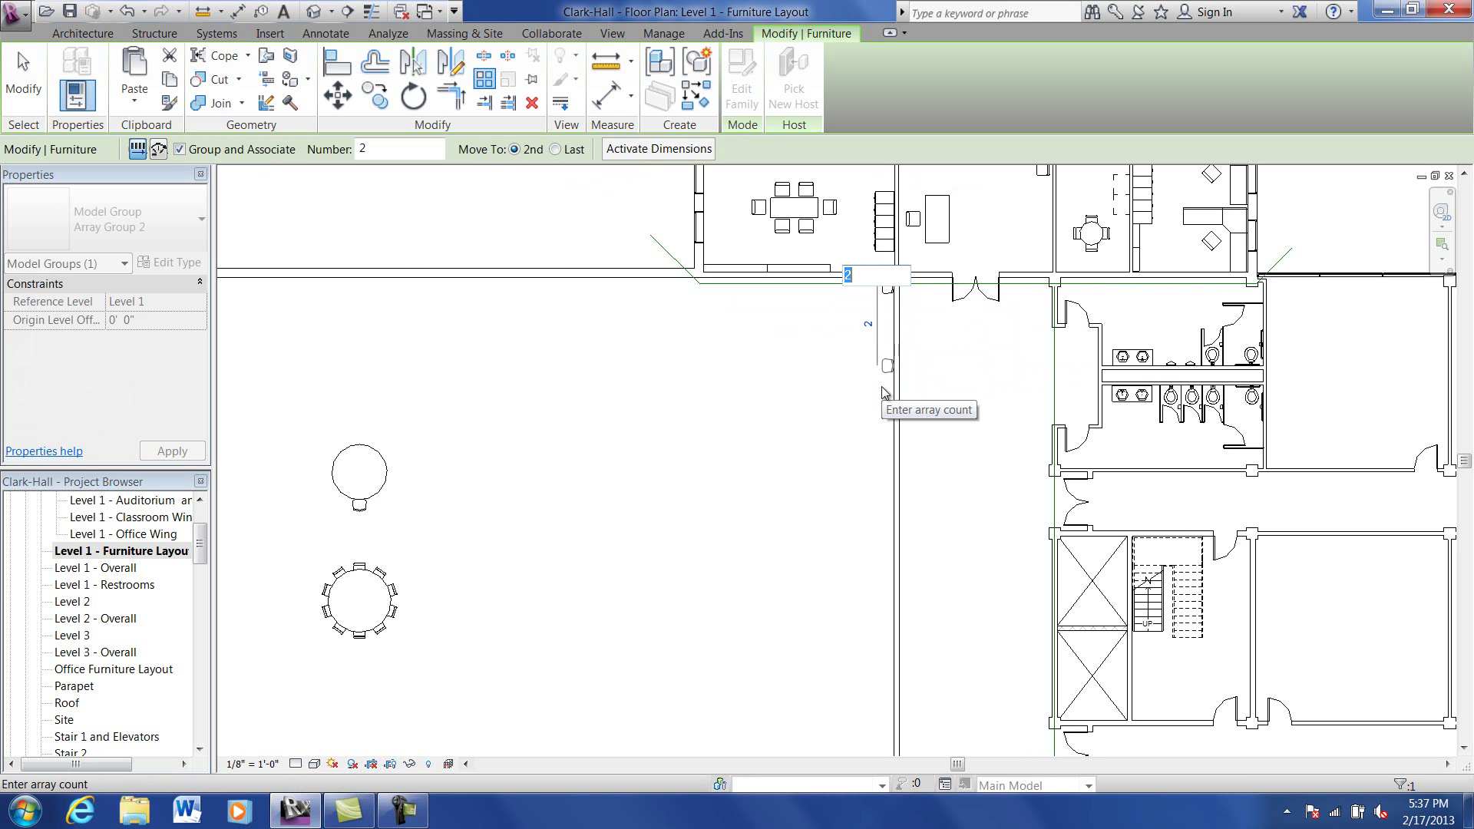
type("10")
key("Return")
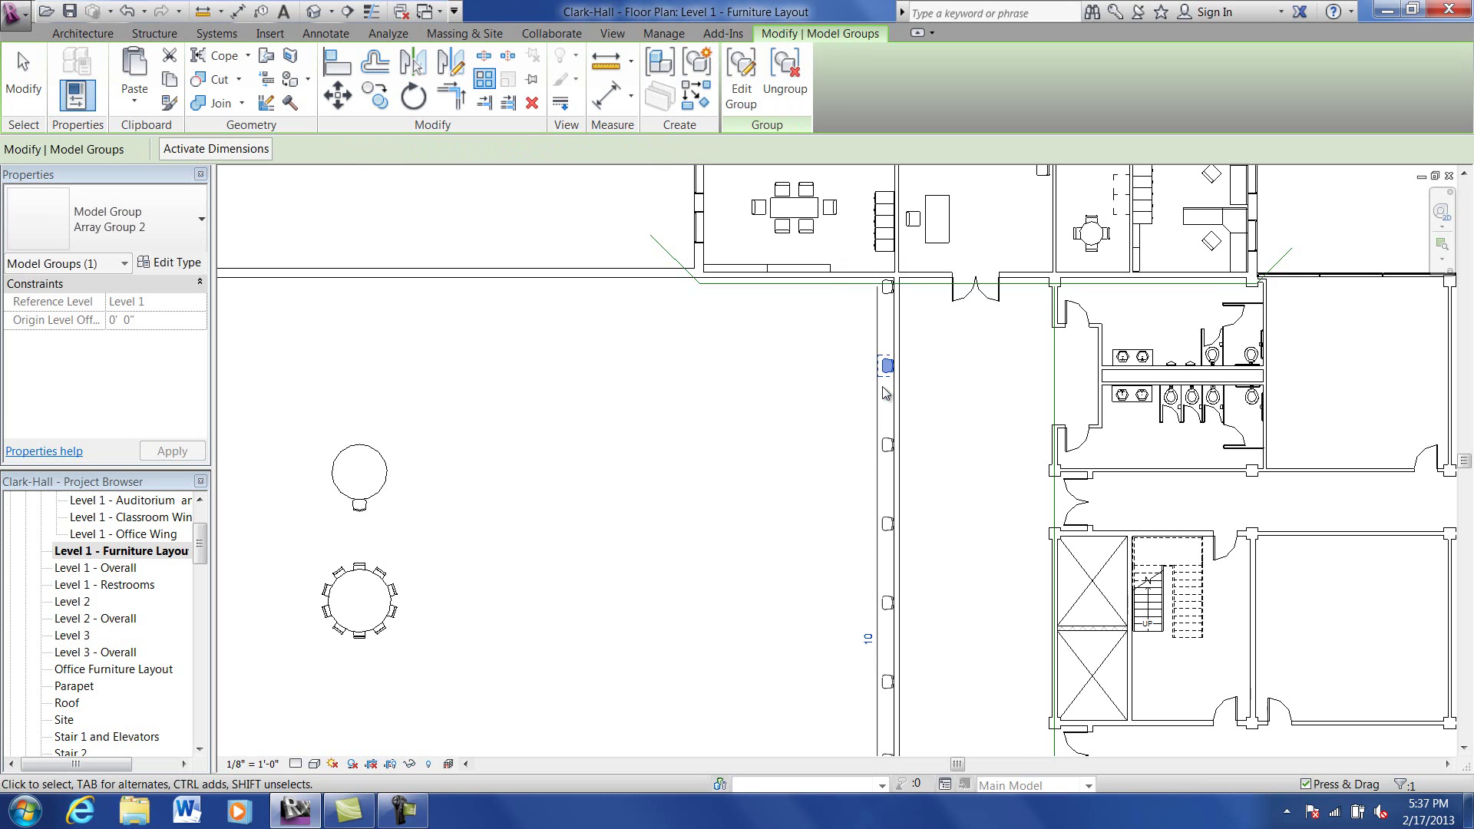
Step: Check how far the chair array extends along the wall and undo it
scroll(800, 461, "down", 3)
middle_click_drag(798, 491, 763, 313)
scroll(821, 445, "up", 3)
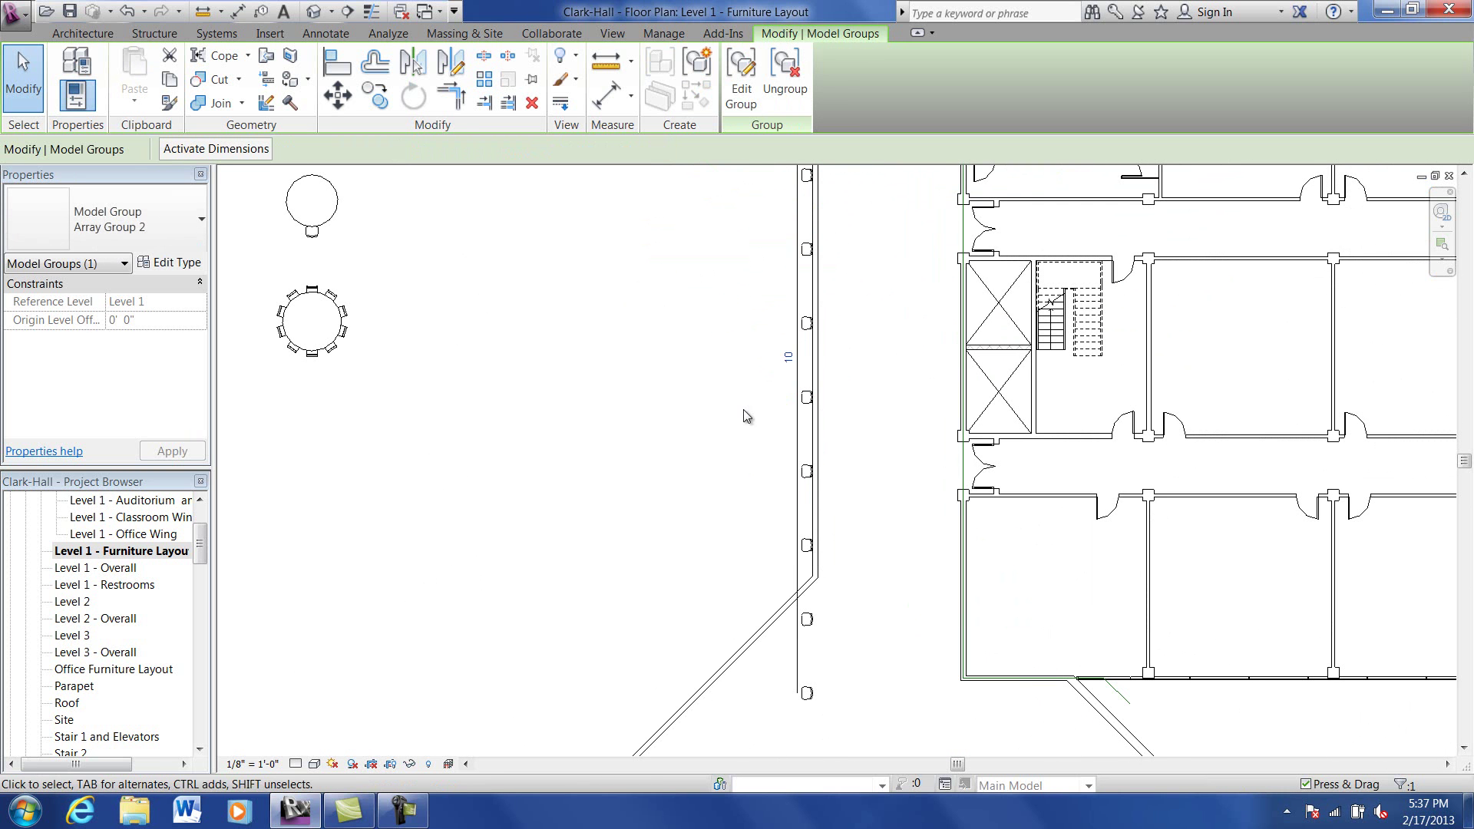
scroll(725, 400, "down", 3)
scroll(725, 399, "up", 1)
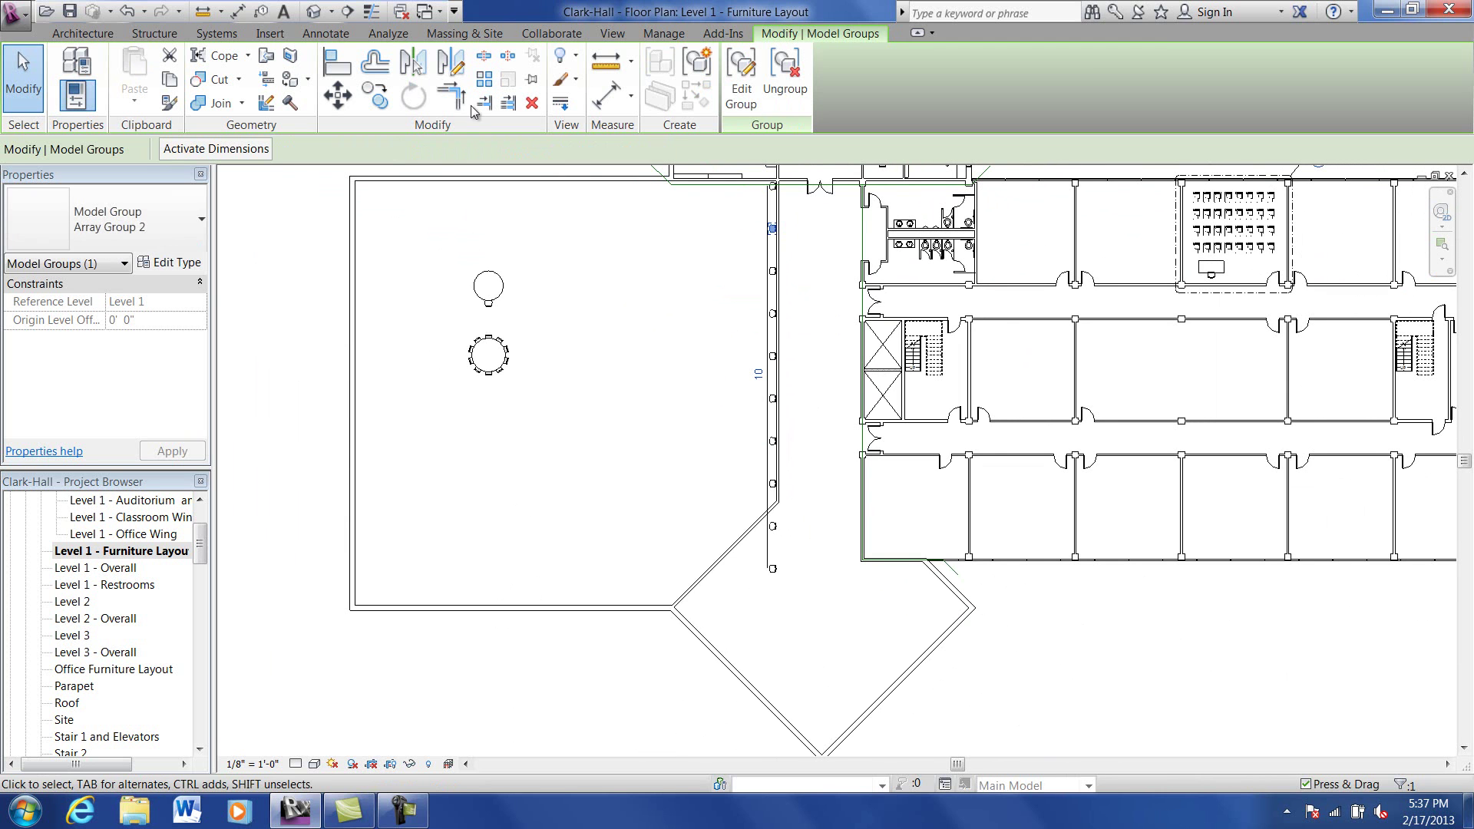
left_click(129, 13)
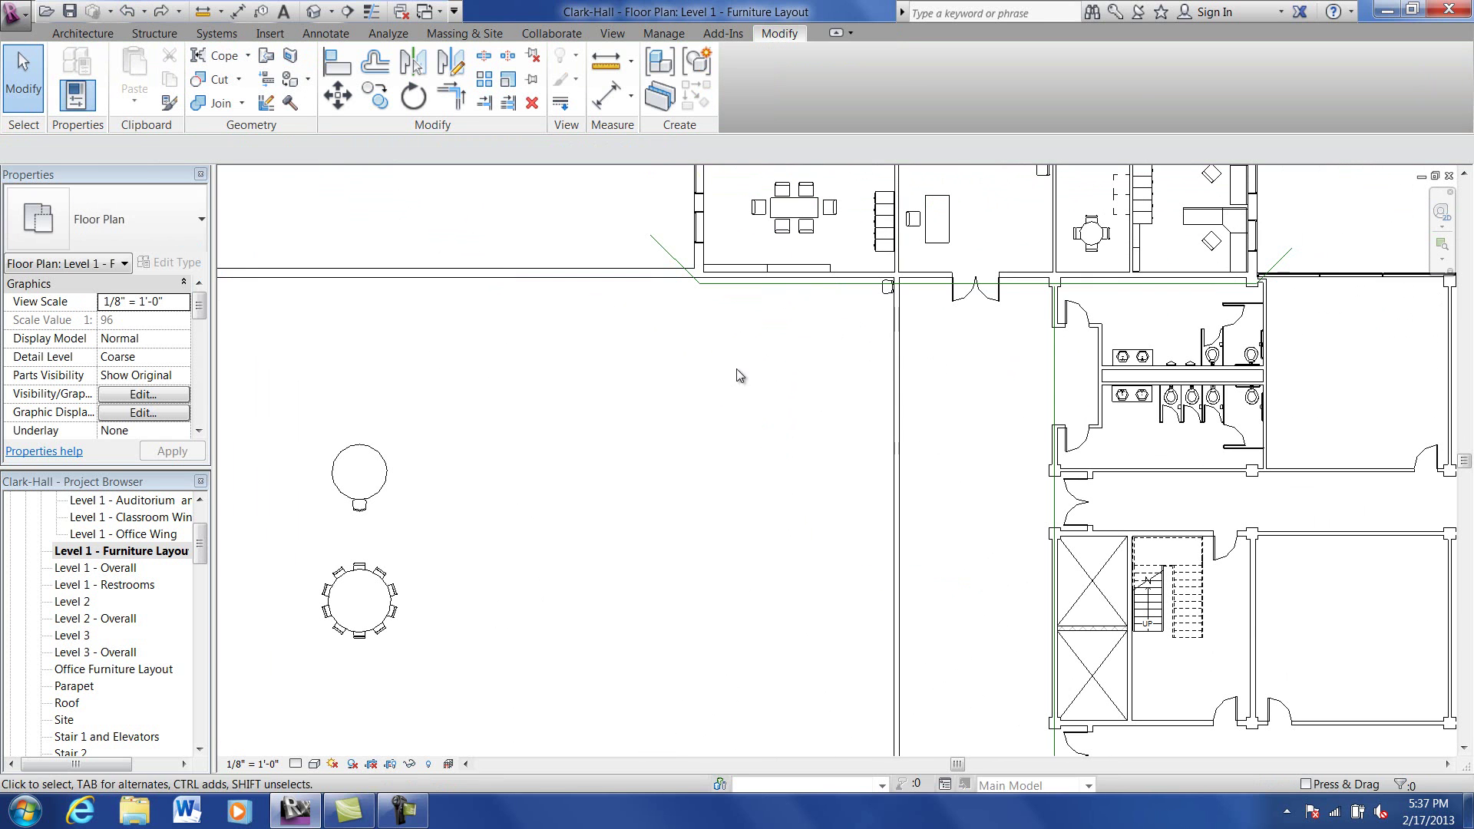
Step: Array the corner chair linearly with Move To Last, placing the last chair just above the right wall's lower end
left_click(886, 287)
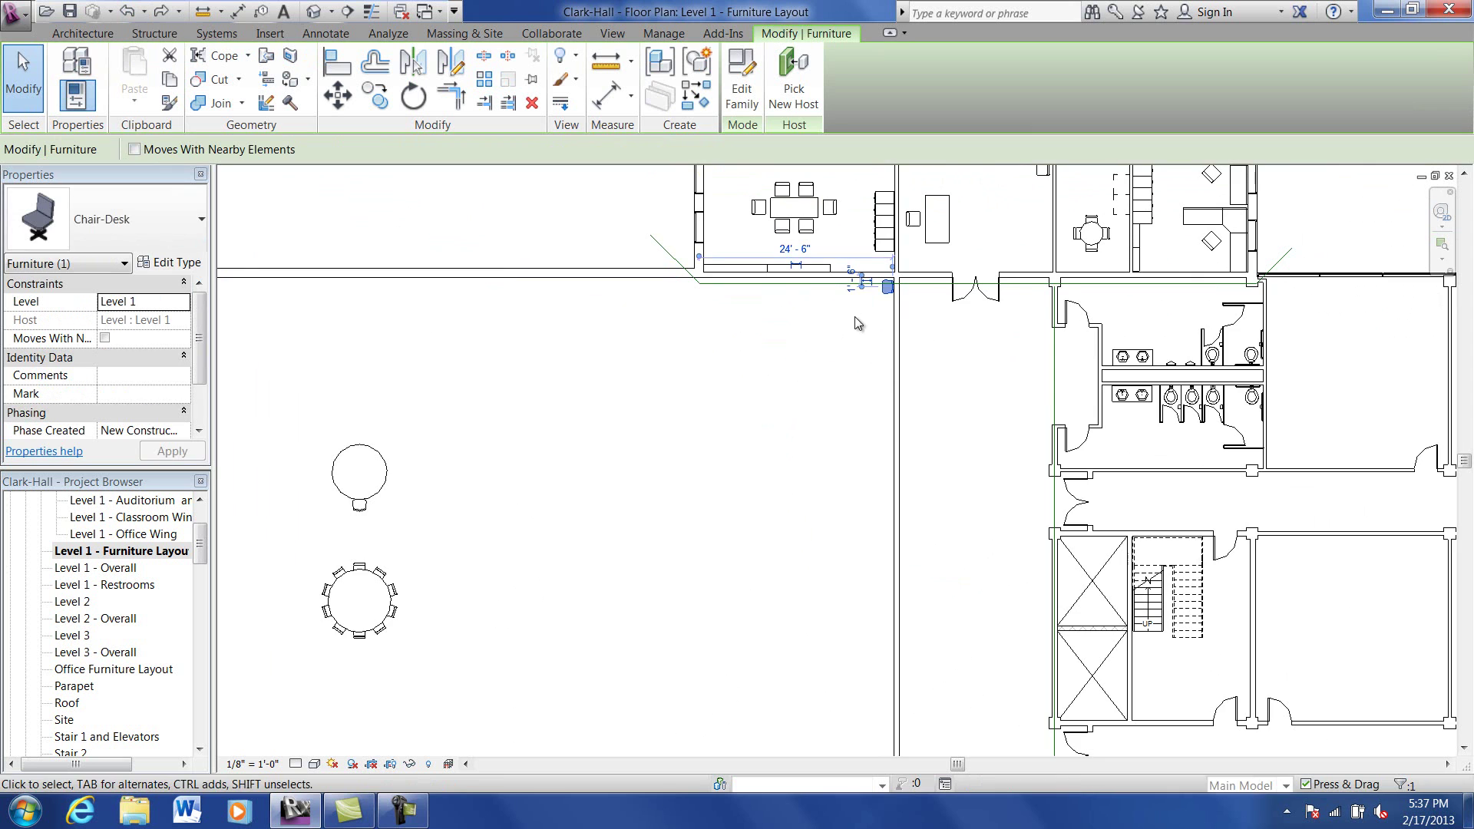
scroll(855, 316, "down", 3)
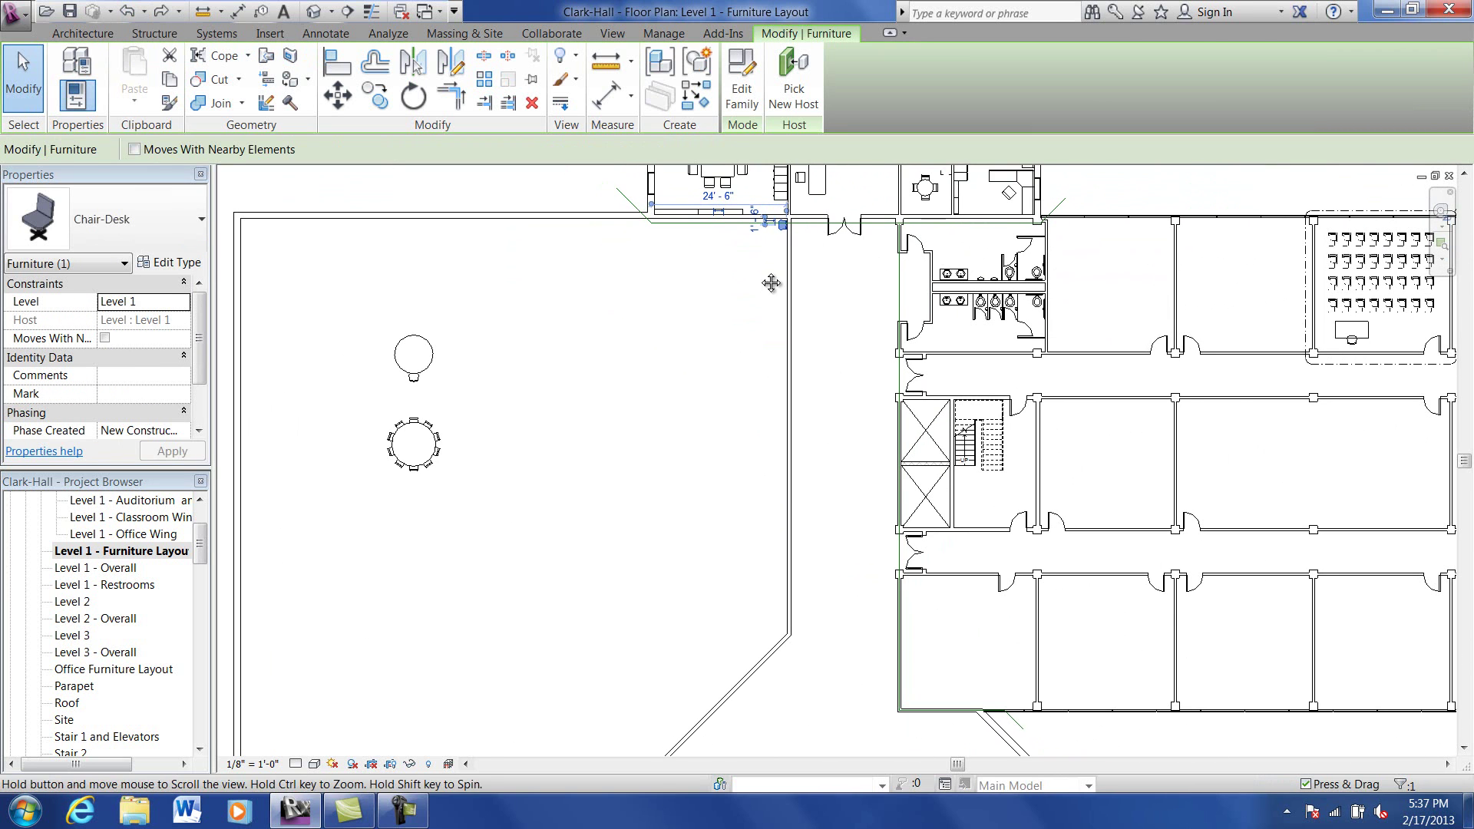
middle_click_drag(760, 278, 752, 237)
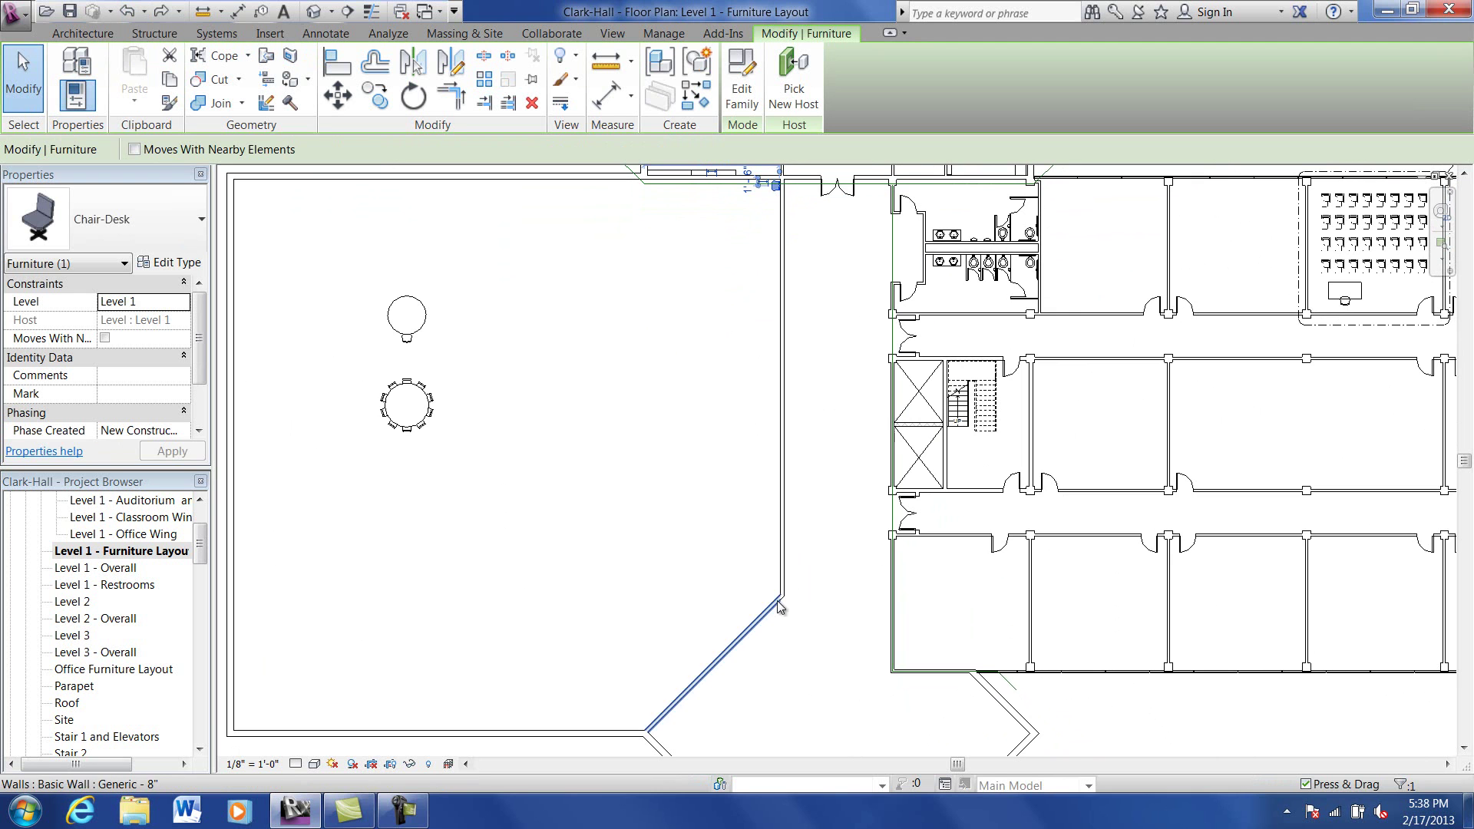
scroll(730, 450, "up", 2)
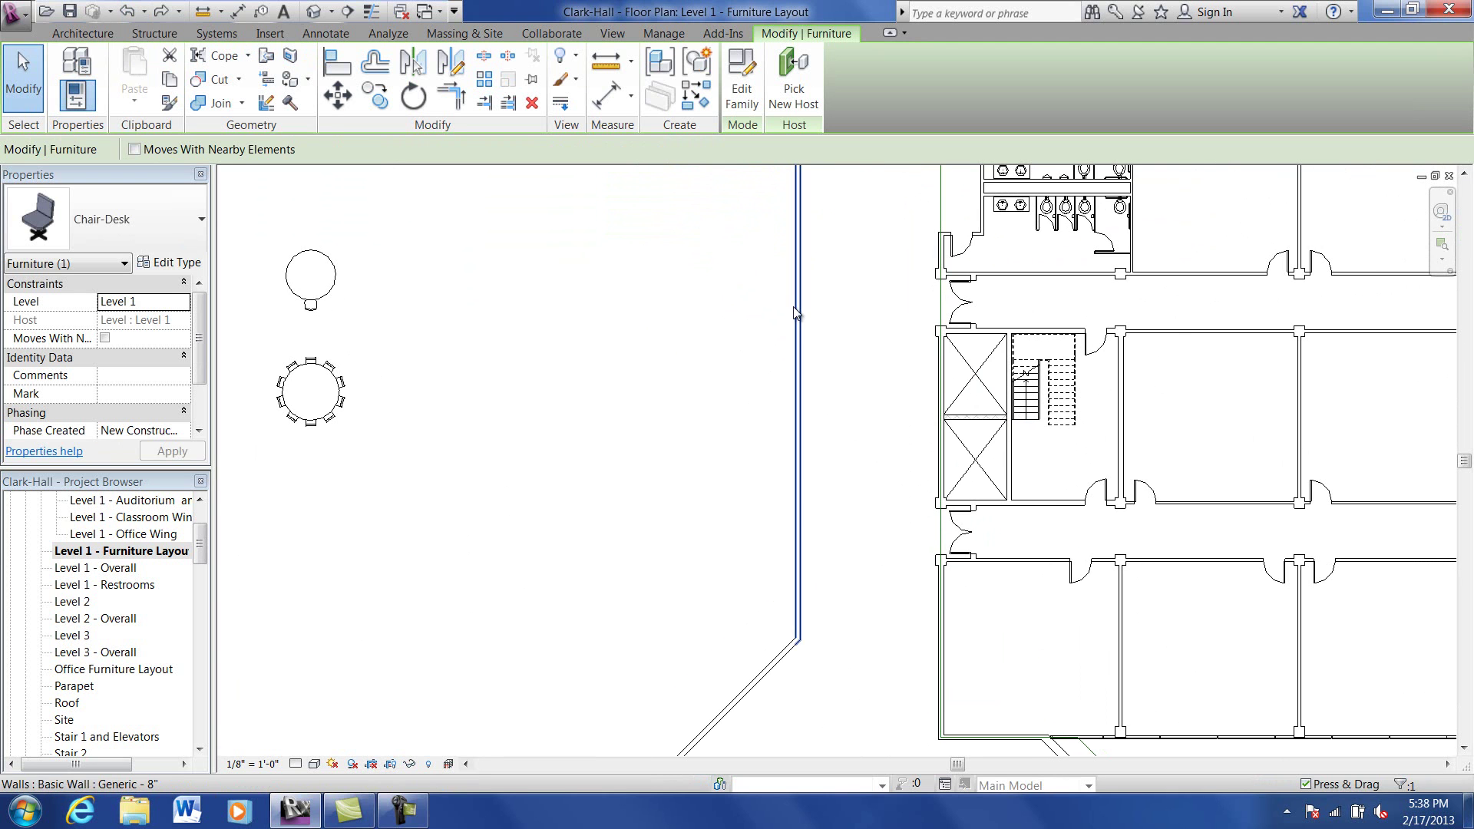
scroll(768, 315, "down", 5)
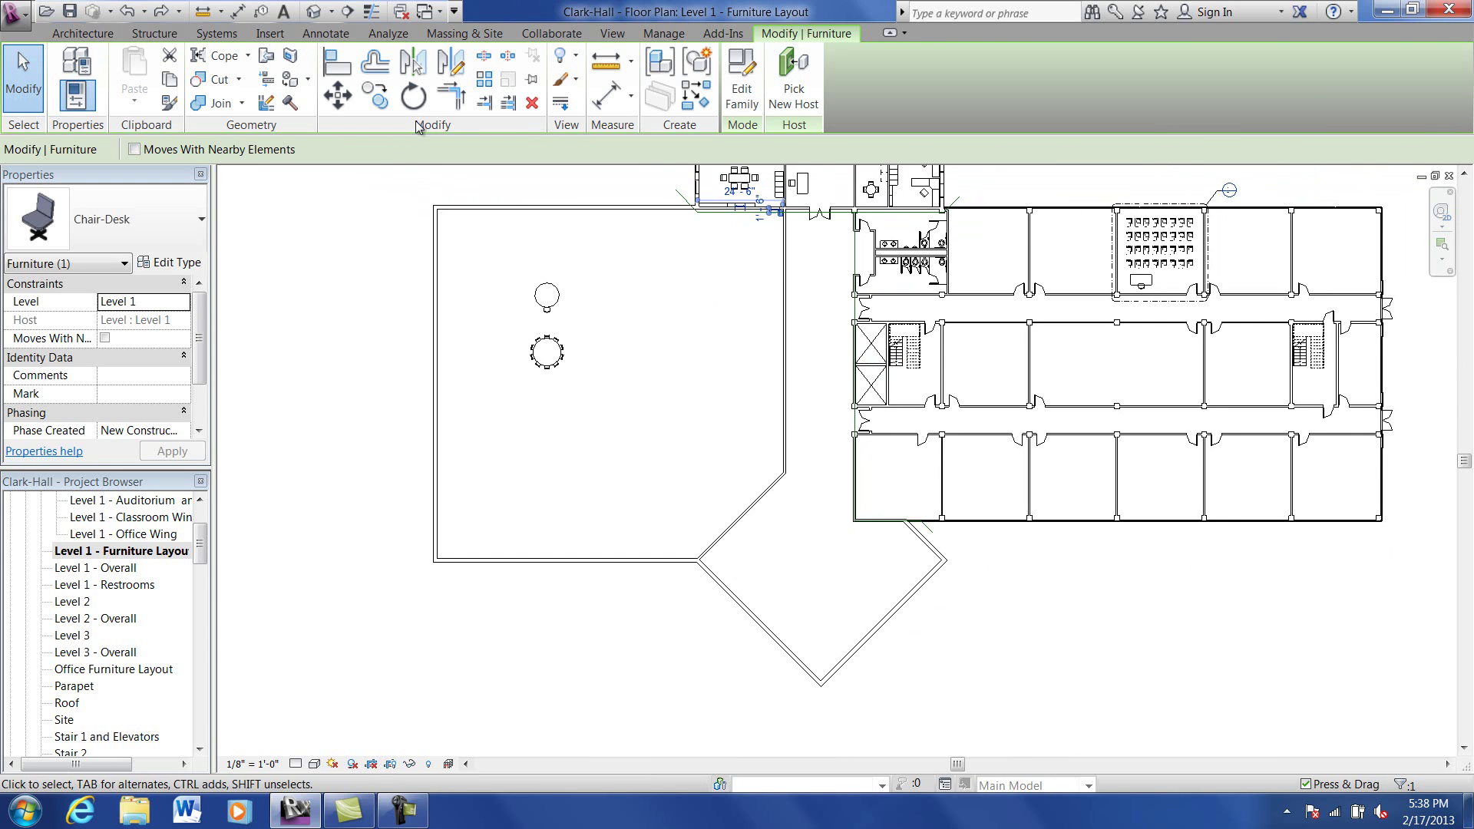
left_click(477, 80)
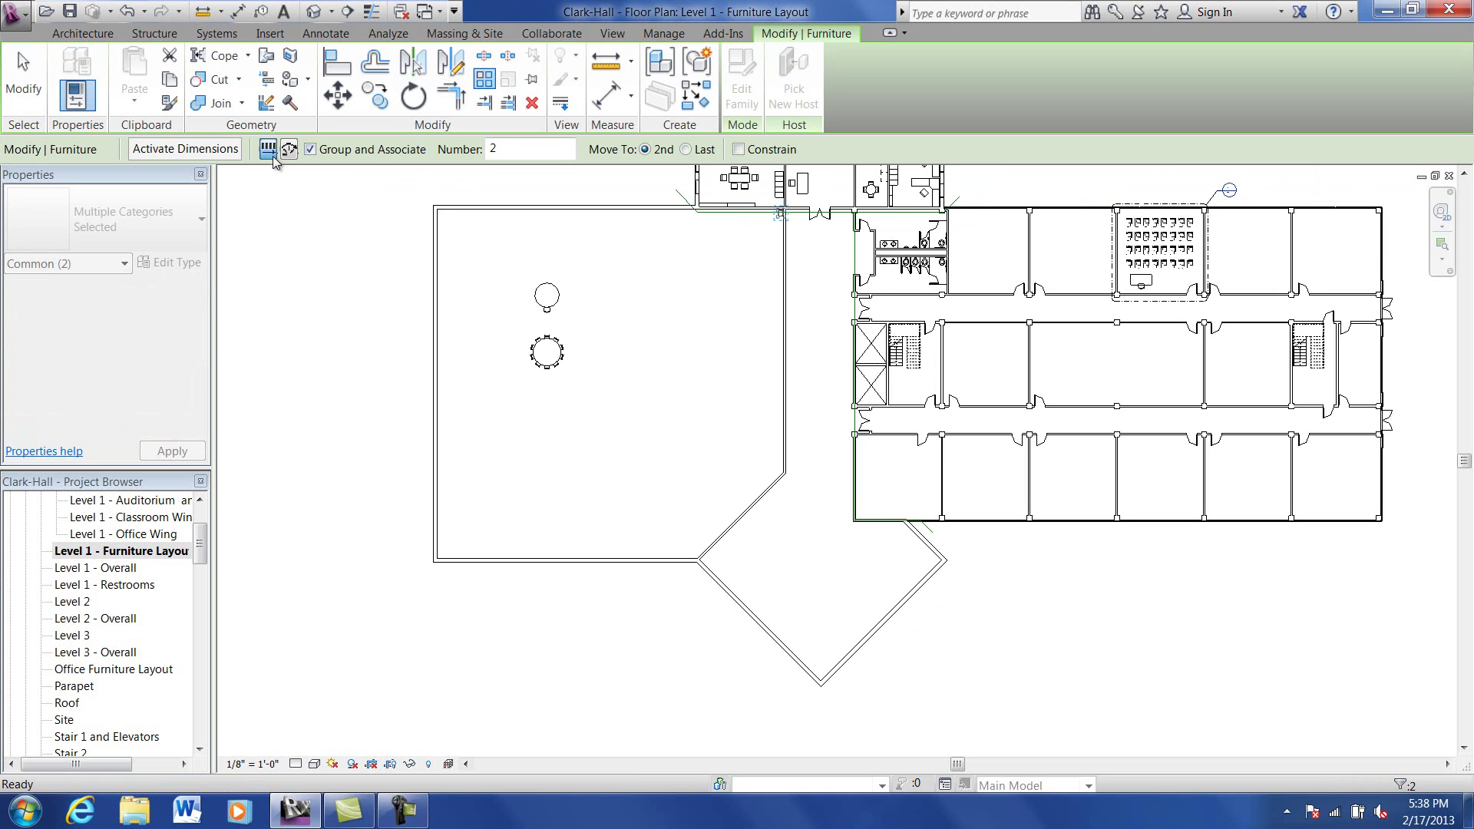
left_click(686, 150)
scroll(791, 214, "up", 4)
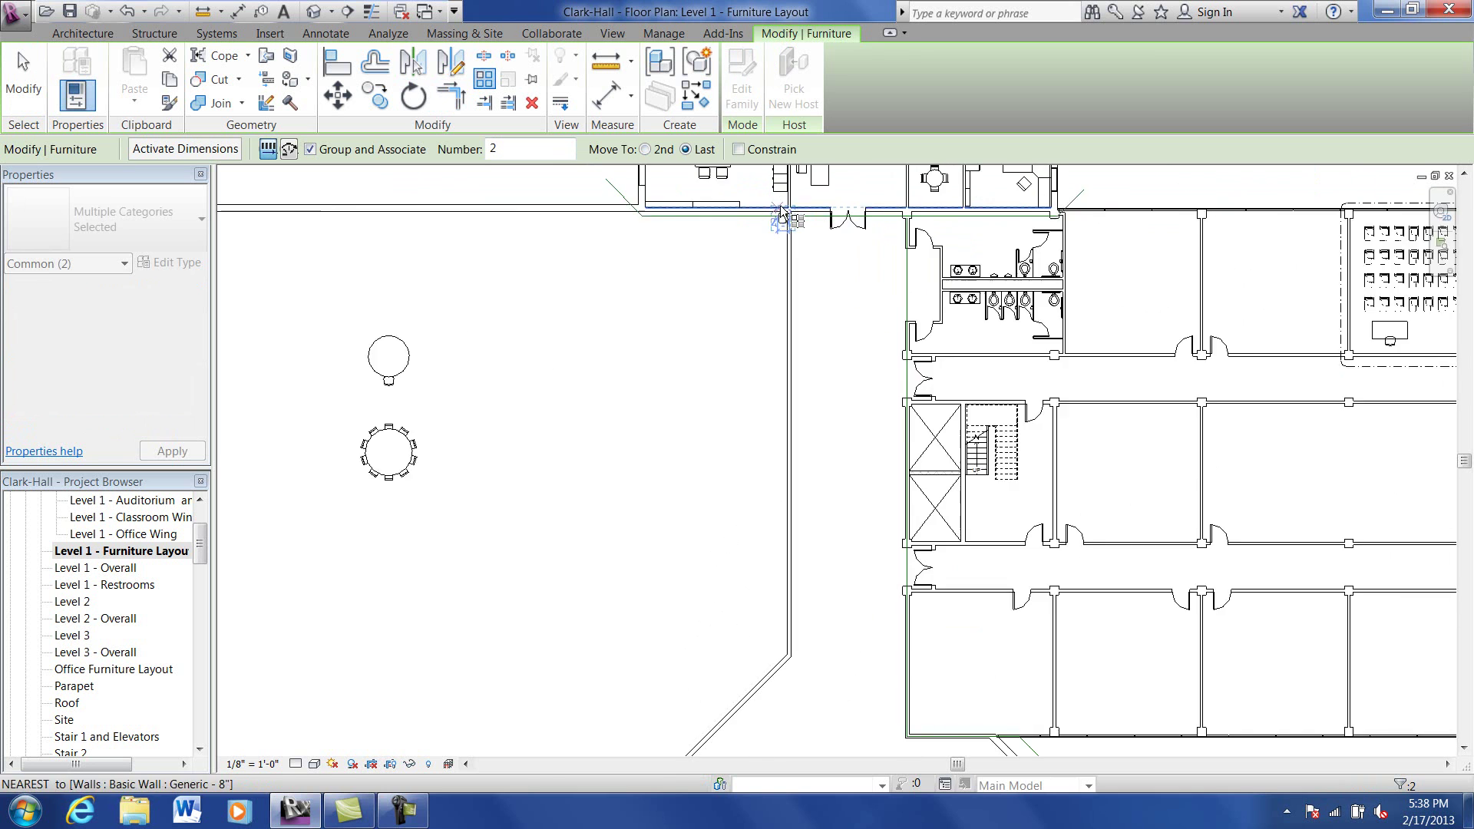
scroll(791, 213, "up", 3)
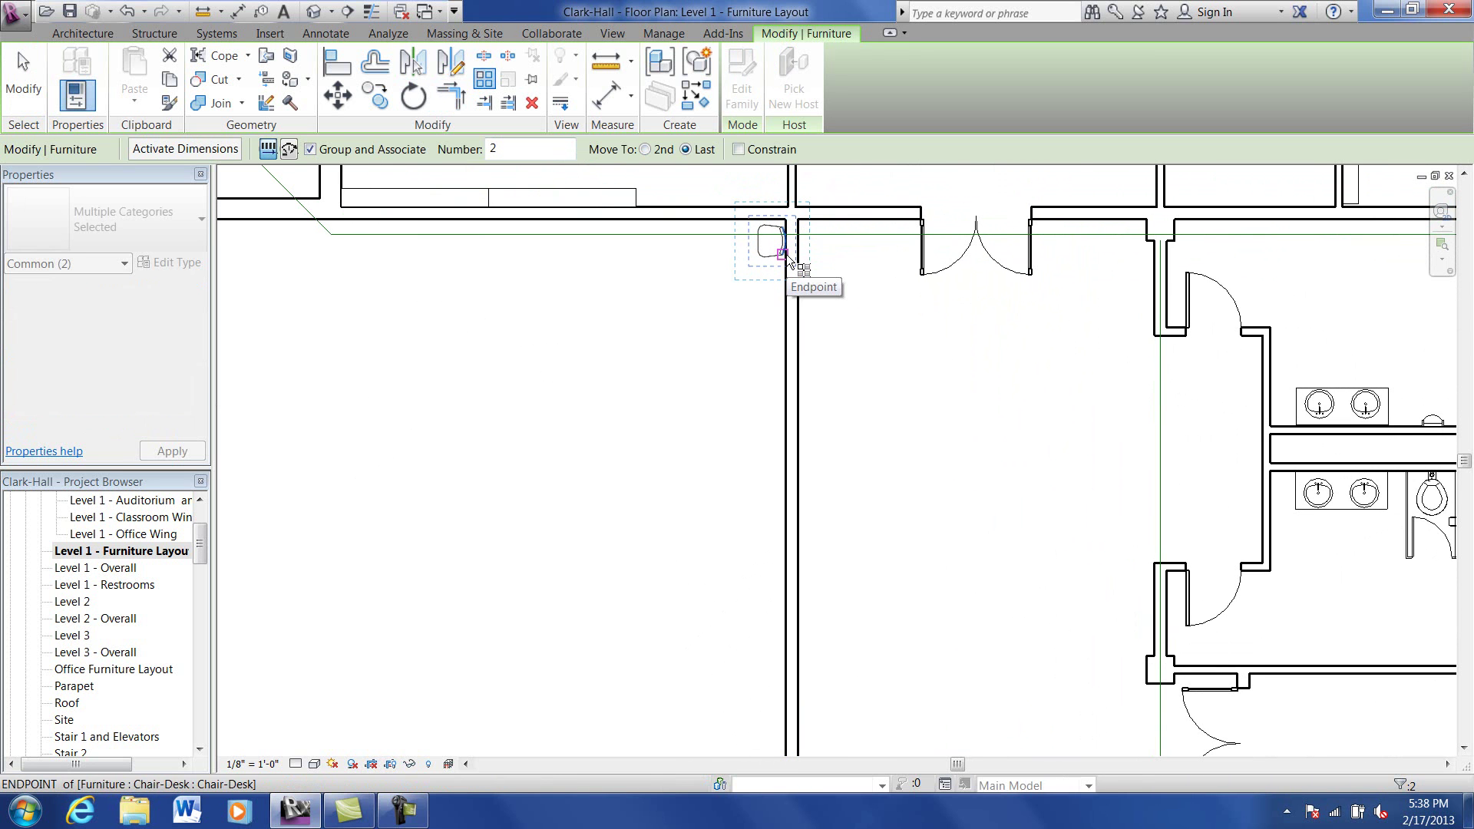
left_click(789, 250)
scroll(804, 583, "down", 2)
middle_click_drag(786, 551, 740, 189)
middle_click_drag(744, 336, 714, 179)
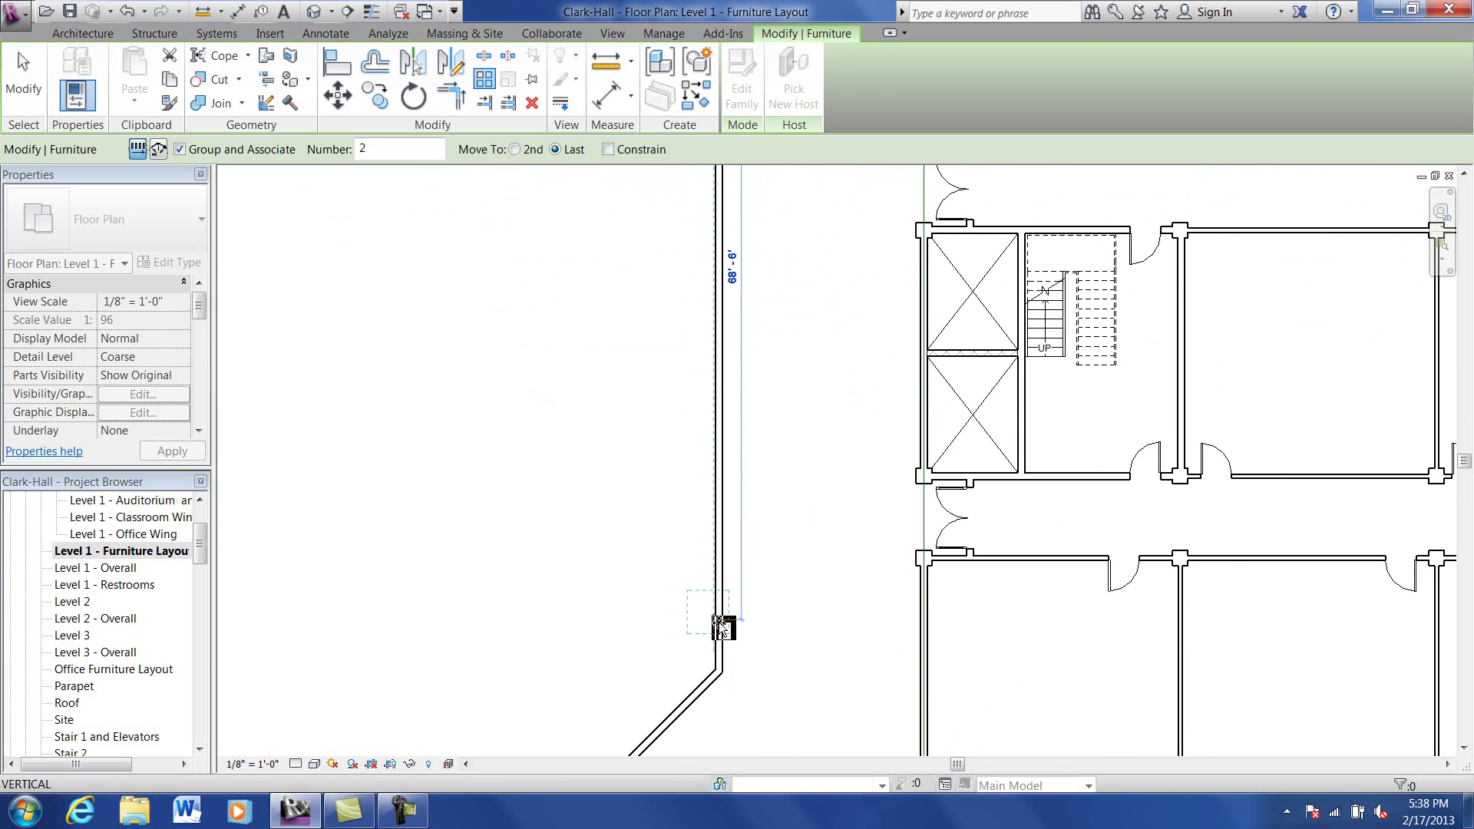
left_click(715, 654)
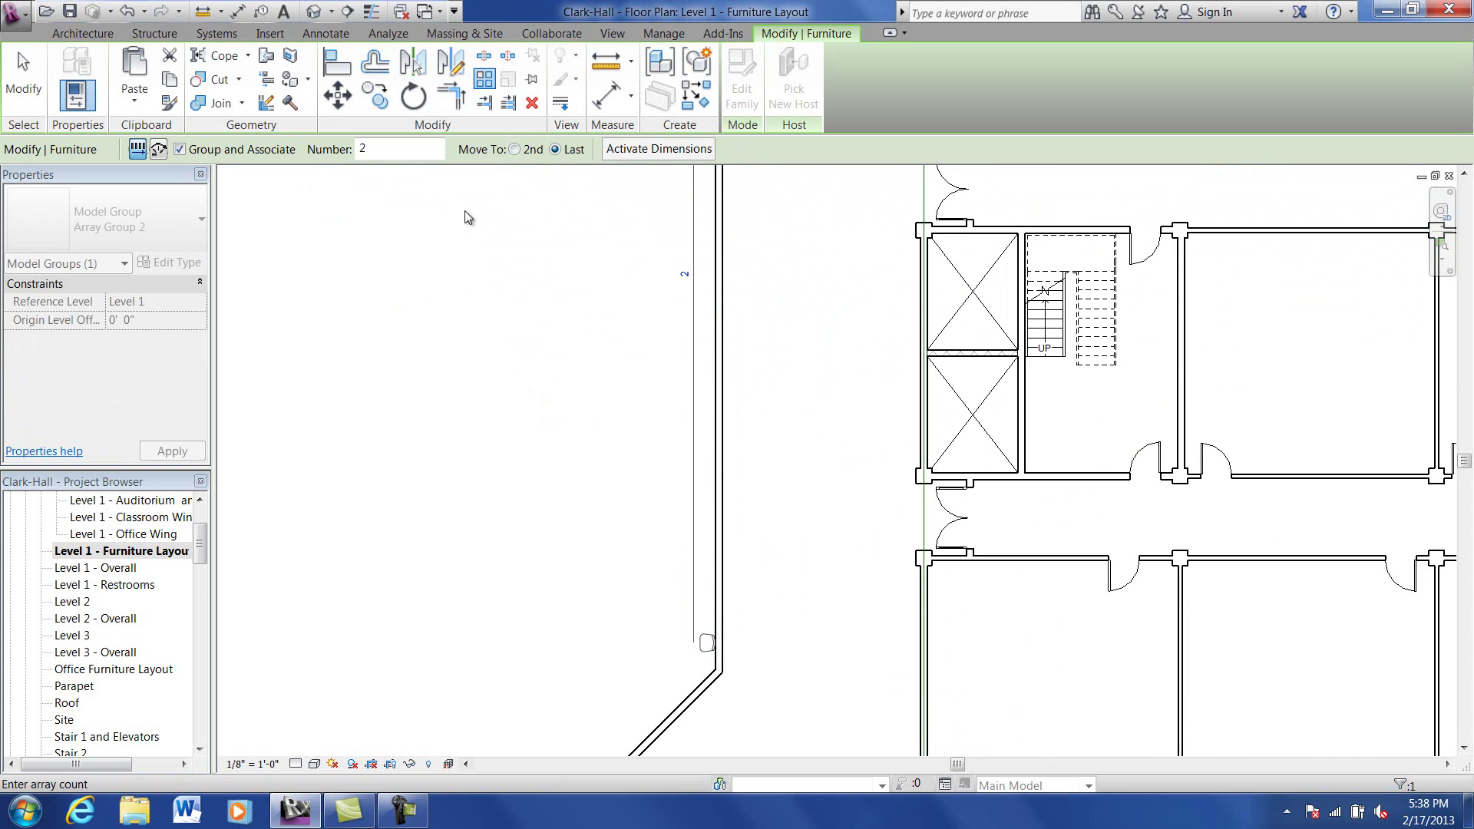
Step: Set the chair array count to 20 and review the row along the wall
double_click(372, 155)
left_click(687, 278)
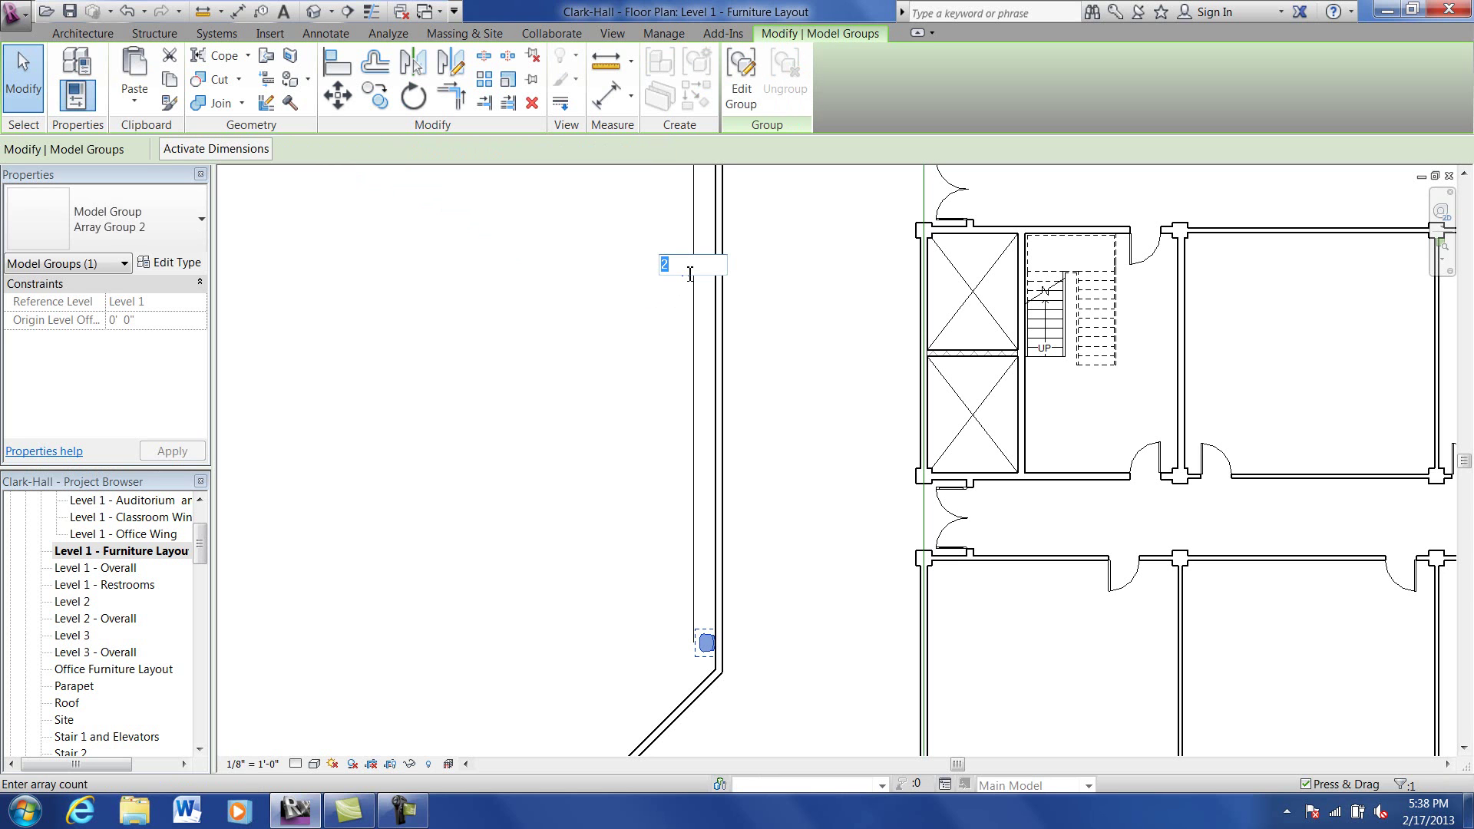
type("20")
key("Return")
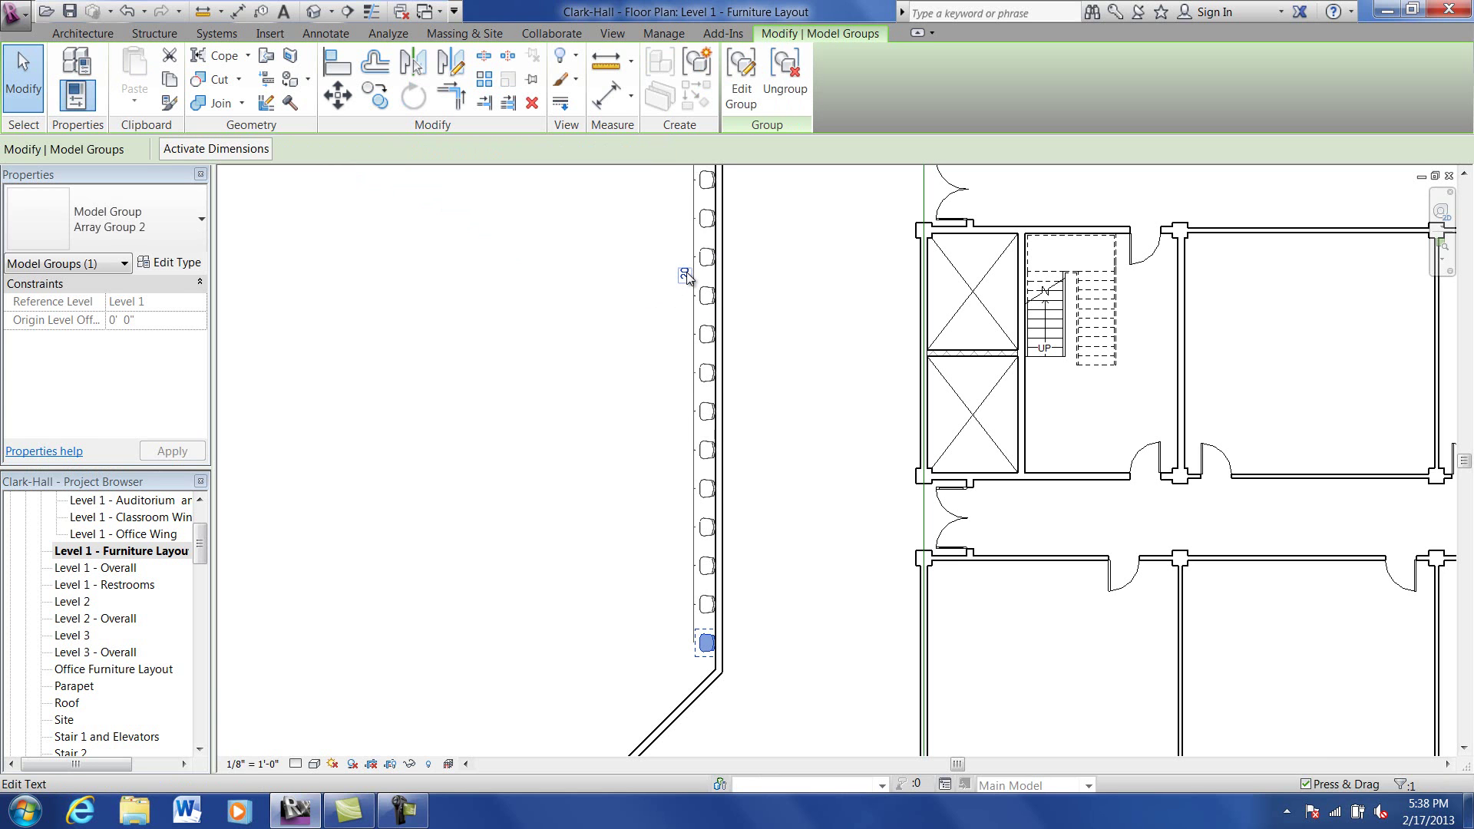
left_click(633, 288)
scroll(634, 292, "down", 3)
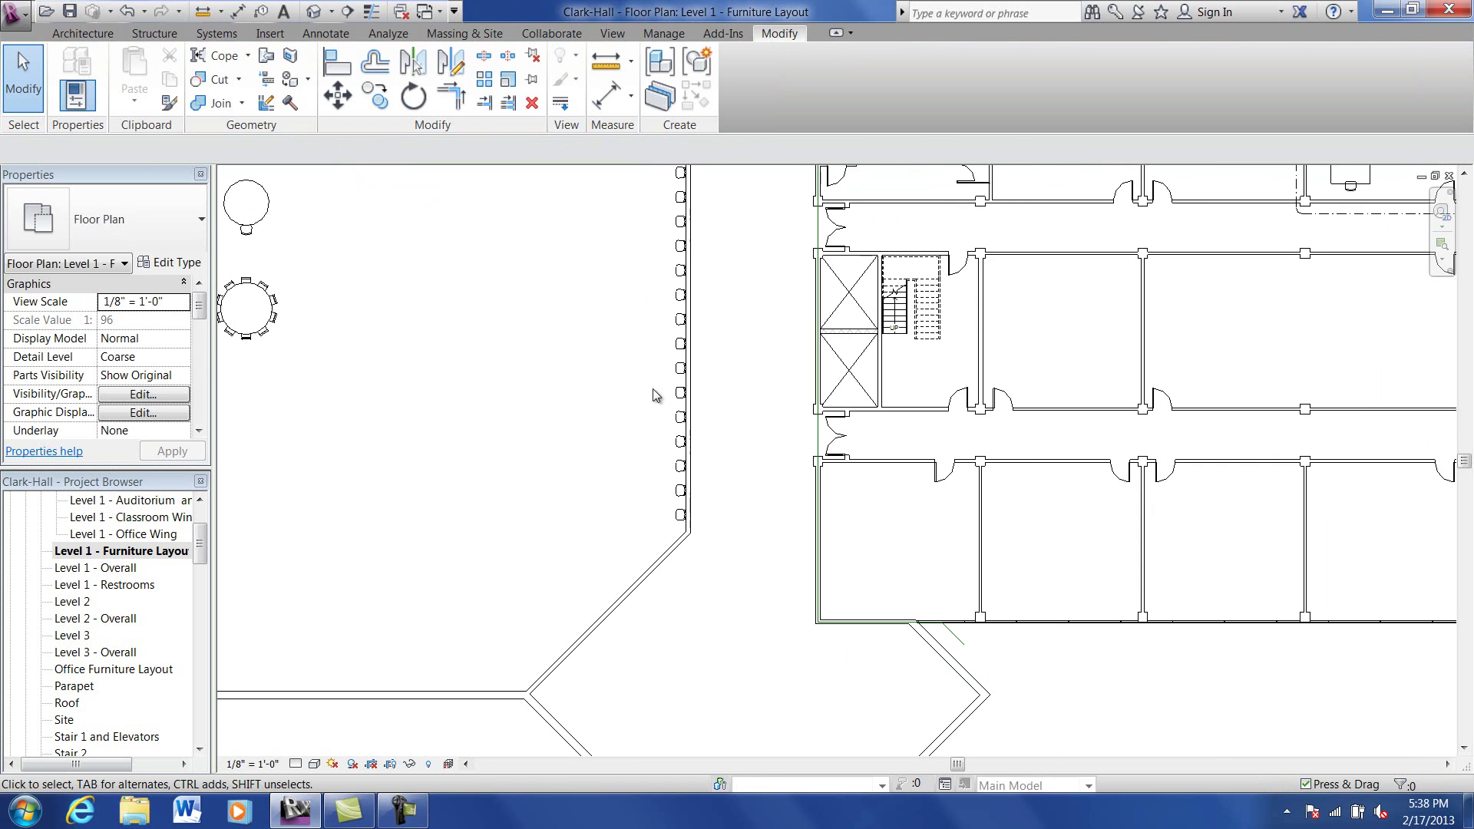
scroll(771, 351, "up", 1)
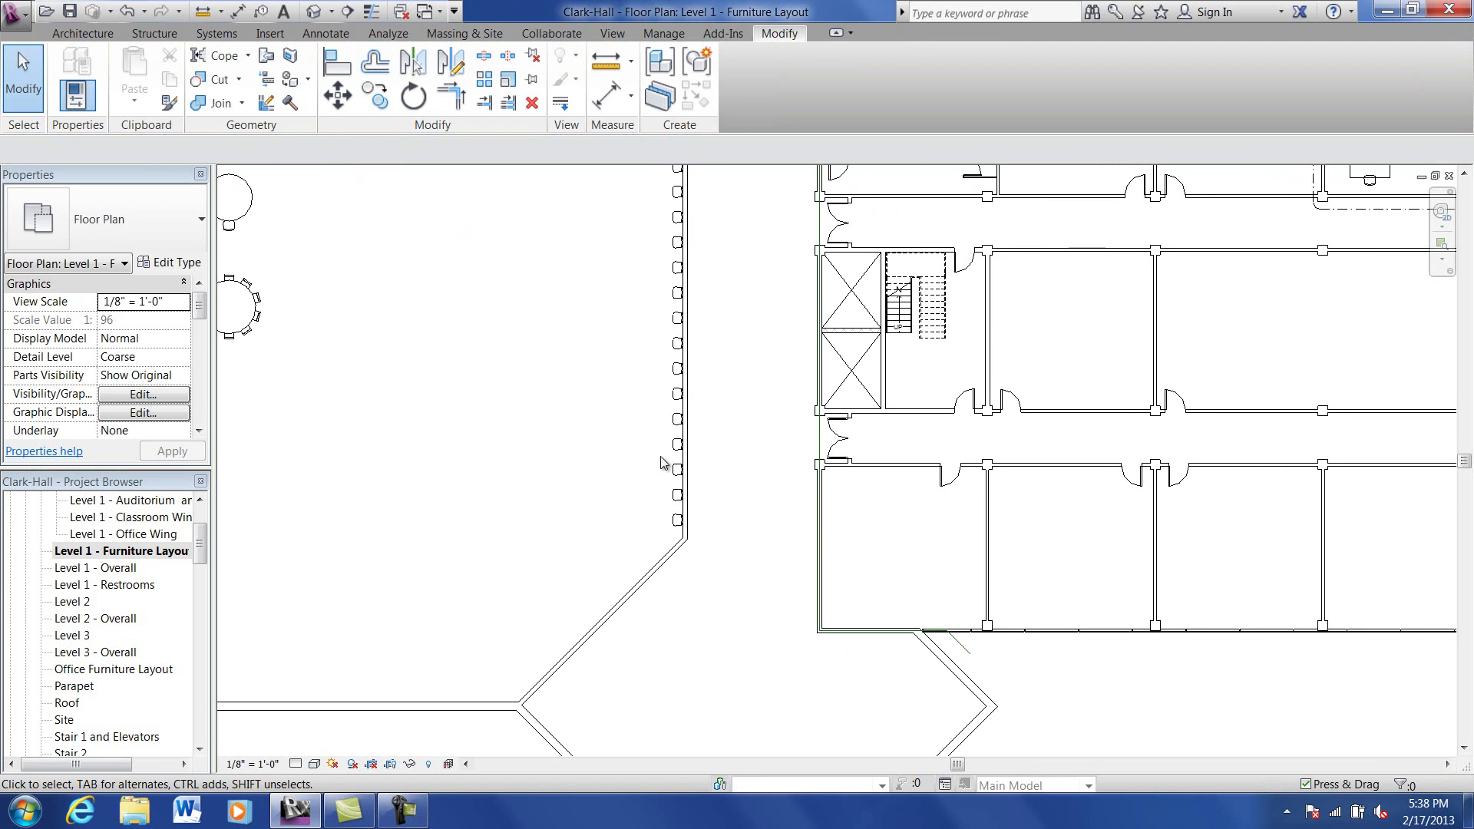
scroll(688, 528, "down", 4)
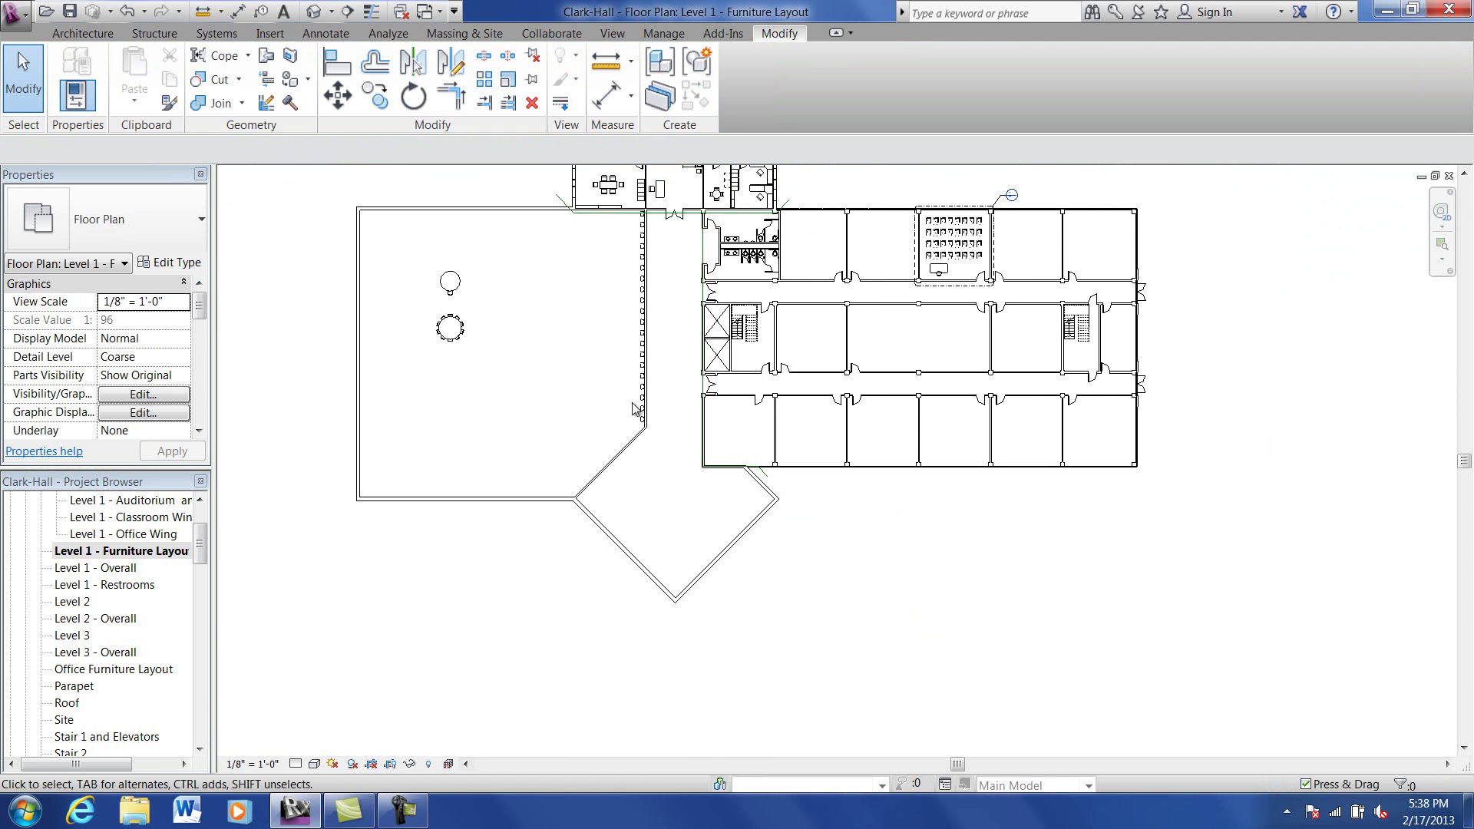
scroll(666, 347, "up", 3)
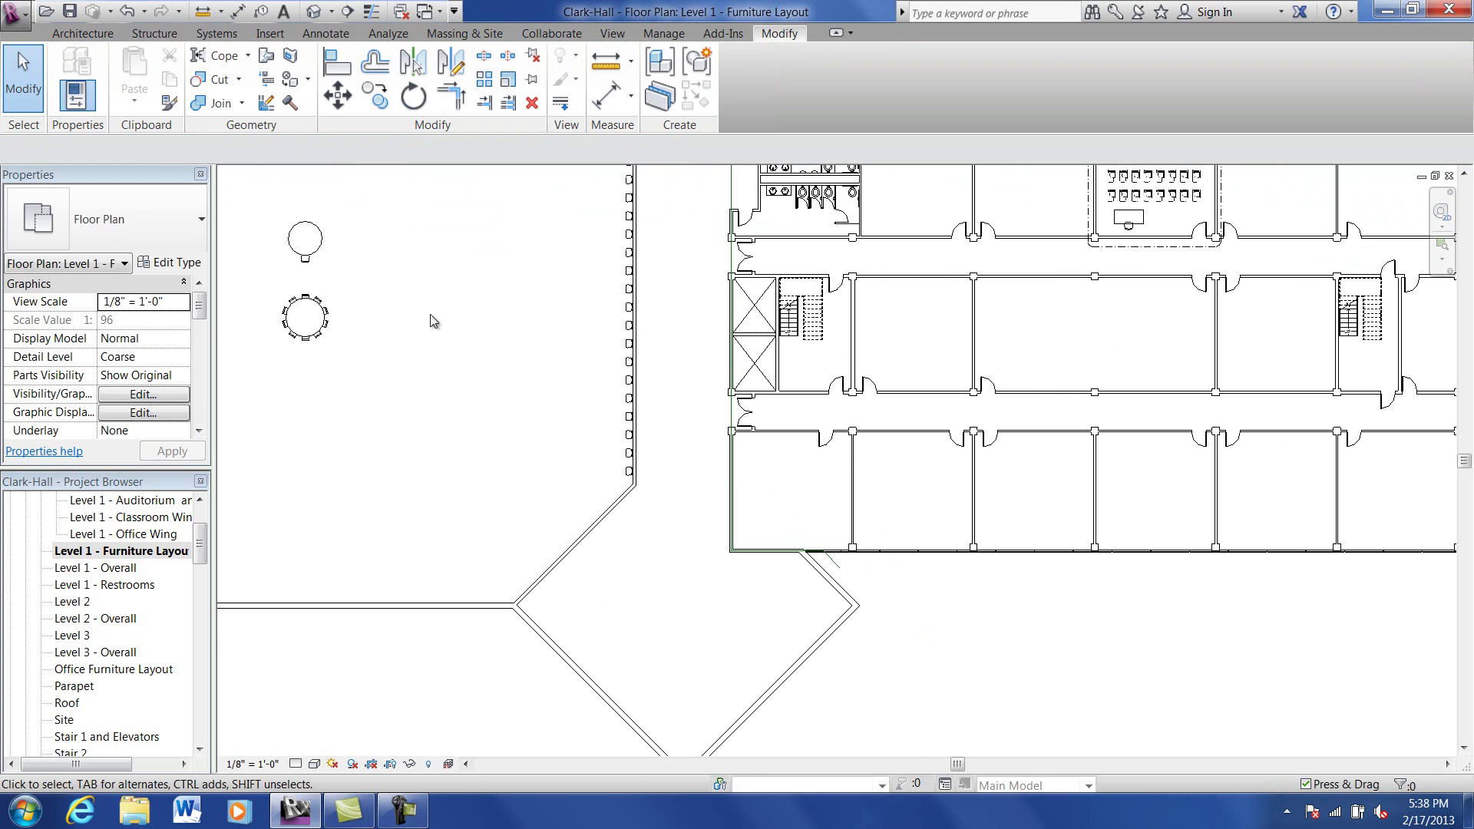
Step: Create a new project from the Architectural Template
left_click(32, 17)
mouse_move(125, 86)
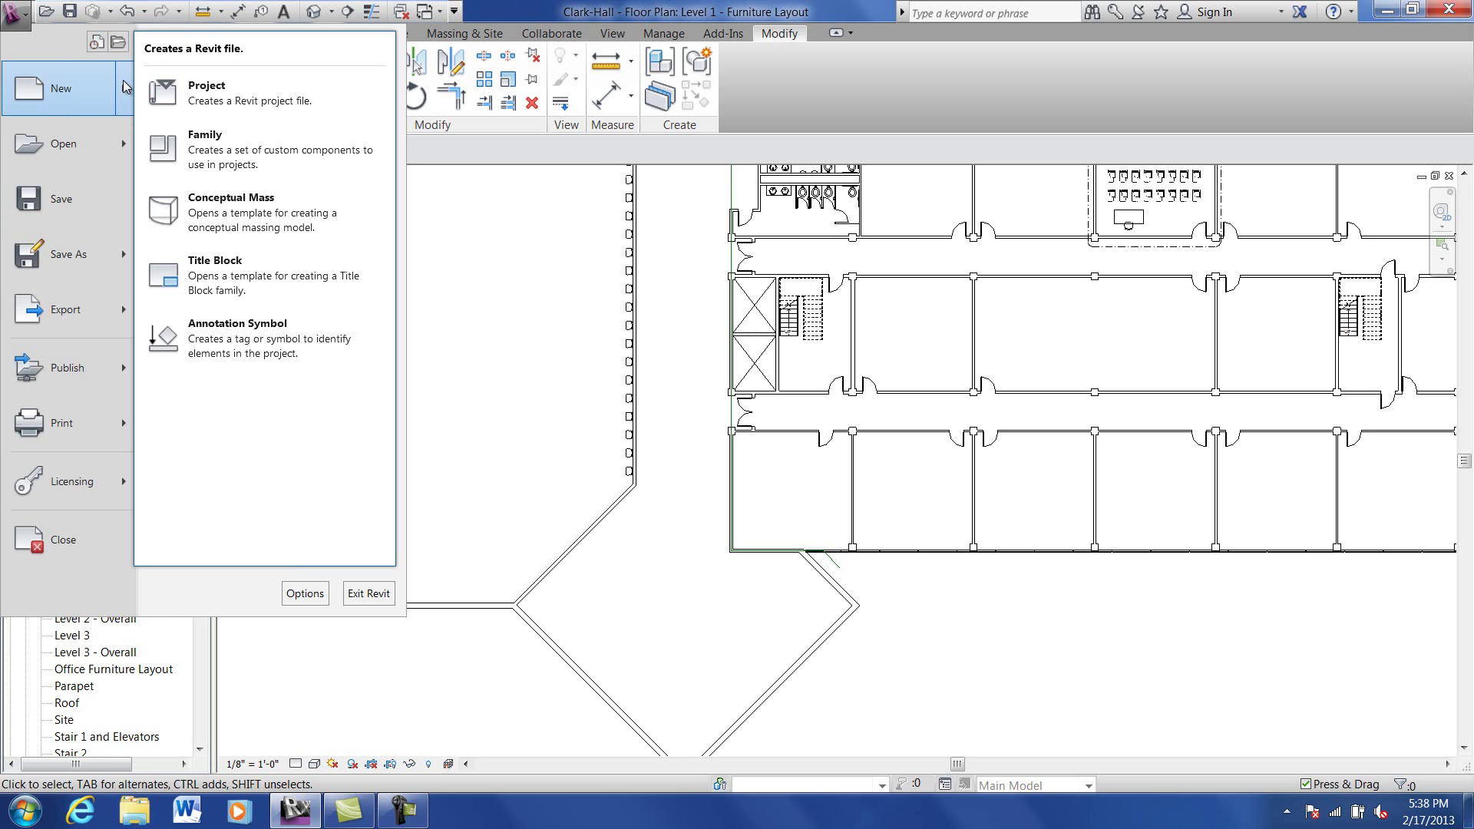
left_click(223, 96)
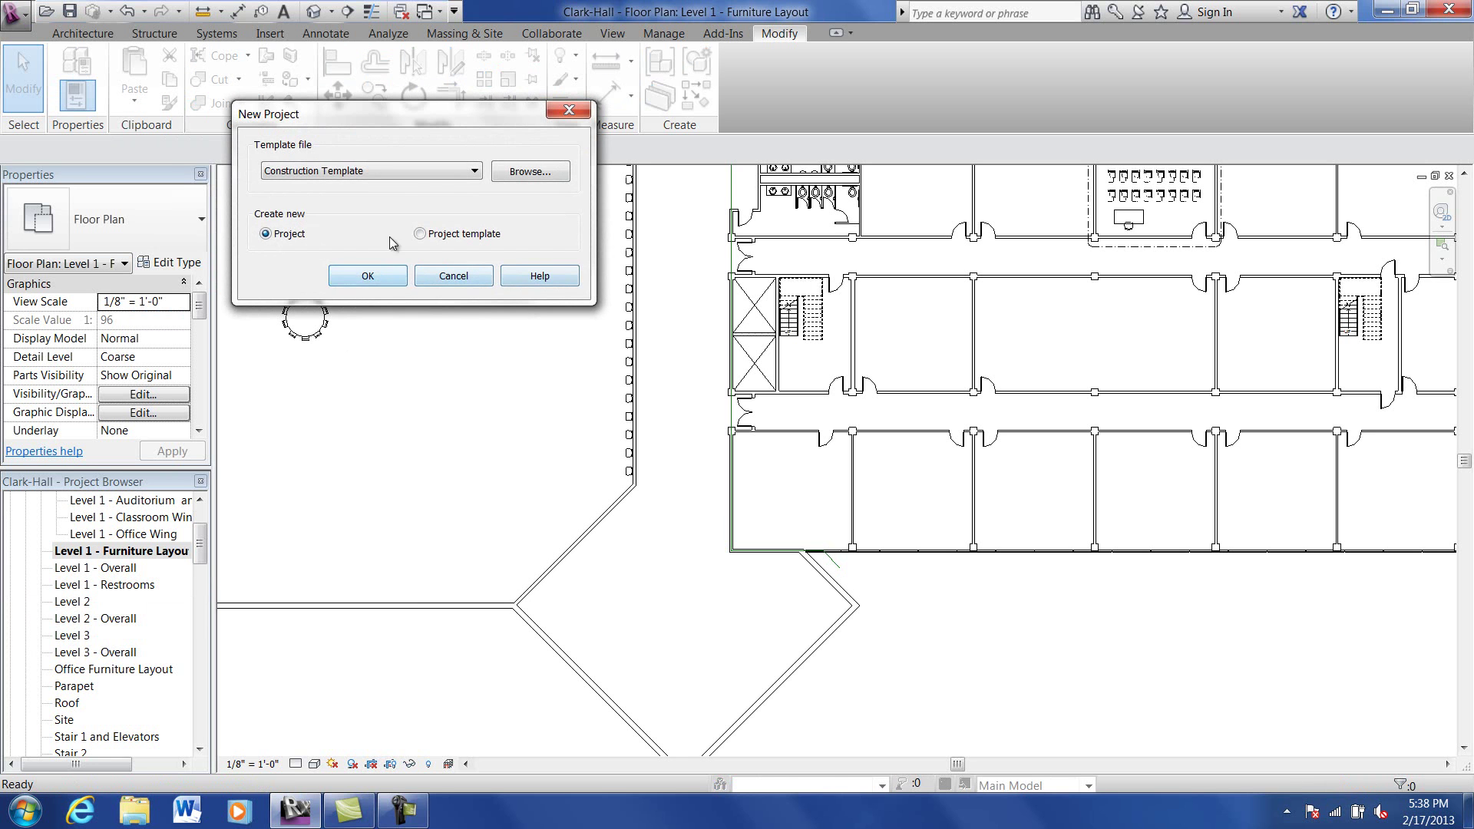
left_click(433, 175)
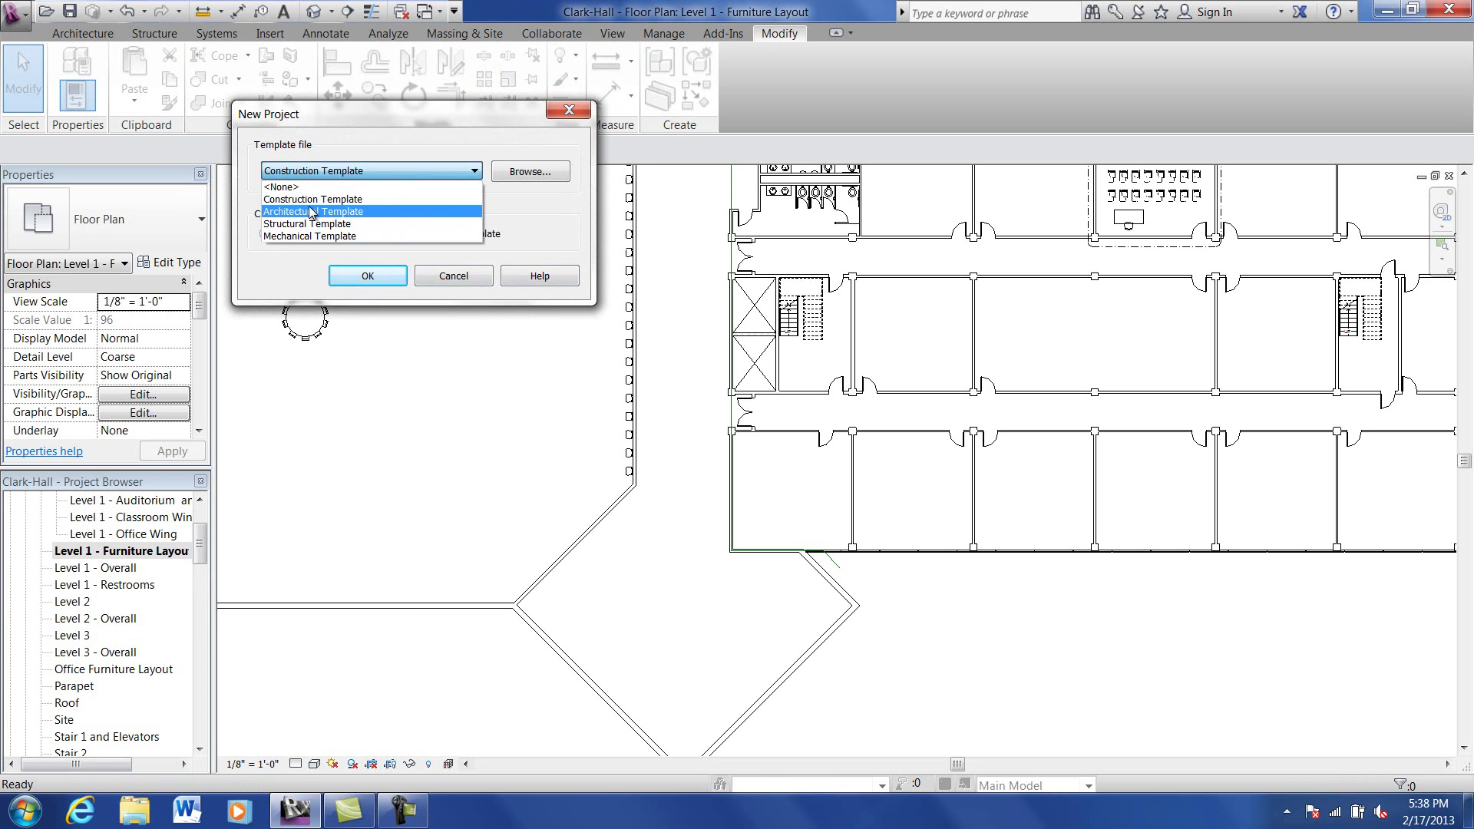
left_click(323, 208)
left_click(355, 272)
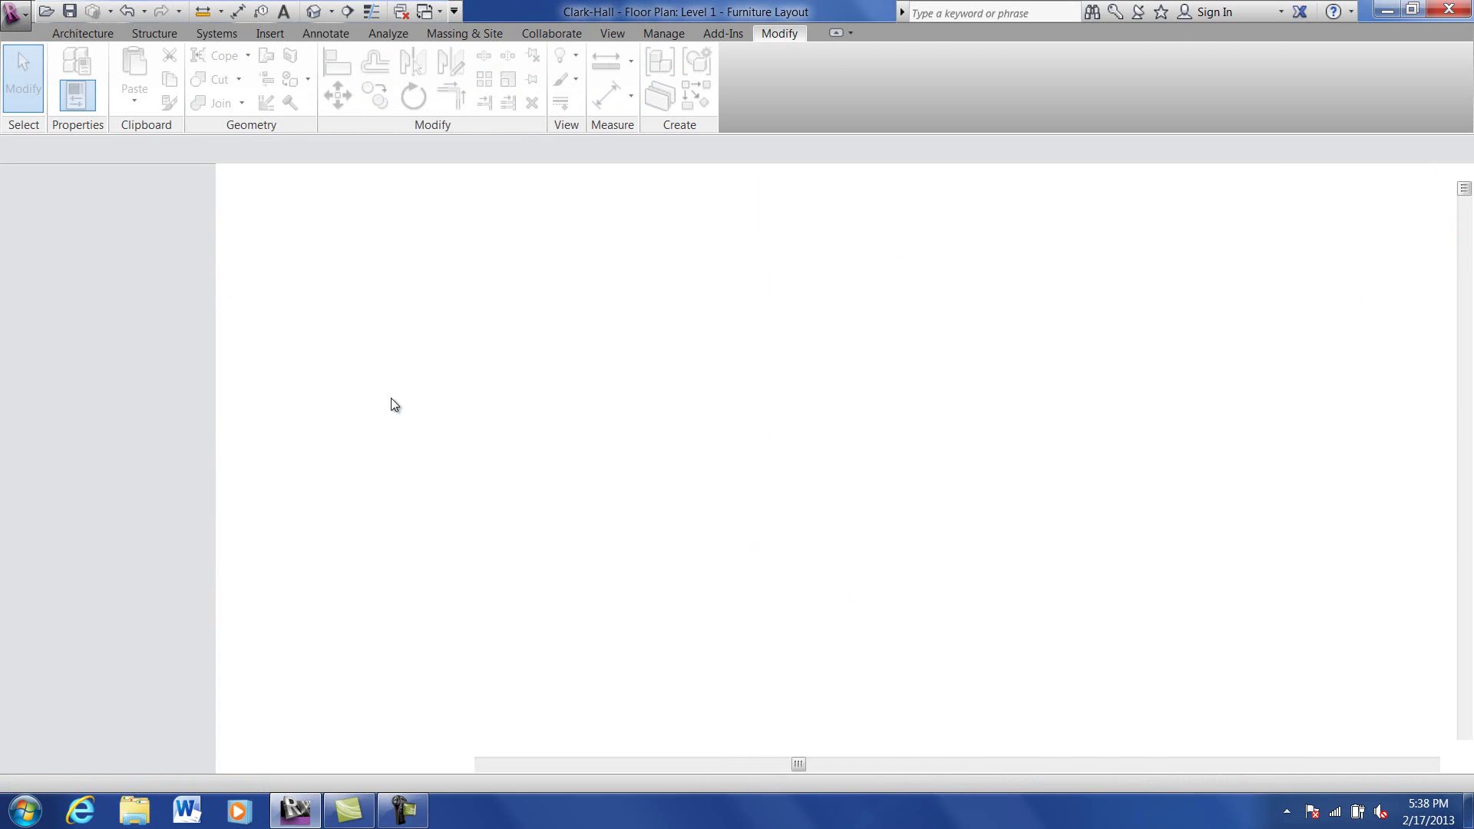
Step: Open the South elevation and array Level 2 linearly upward with Move To 2nd at a 10' spacing
double_click(70, 687)
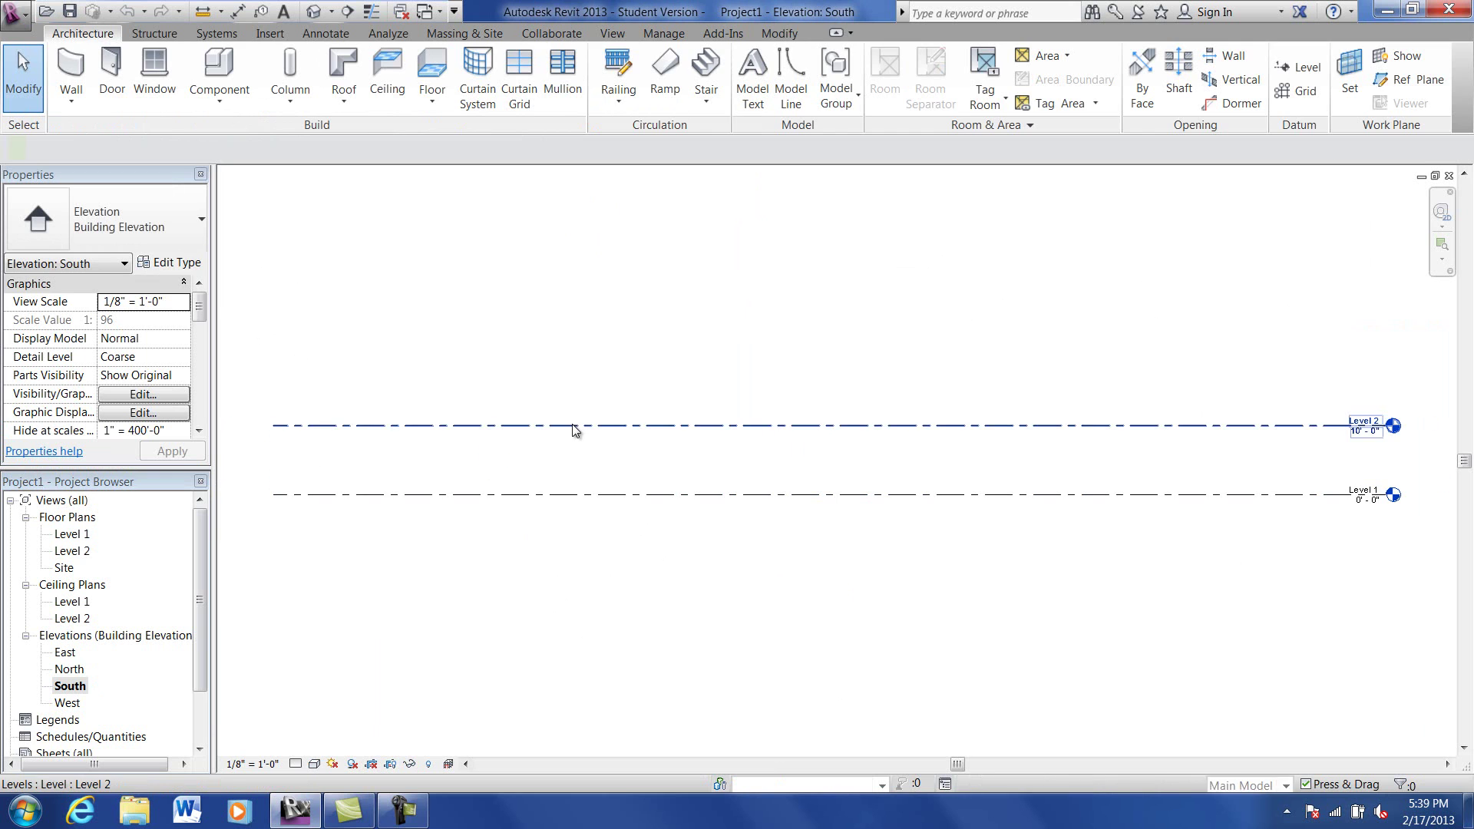
left_click(577, 424)
scroll(587, 334, "down", 3)
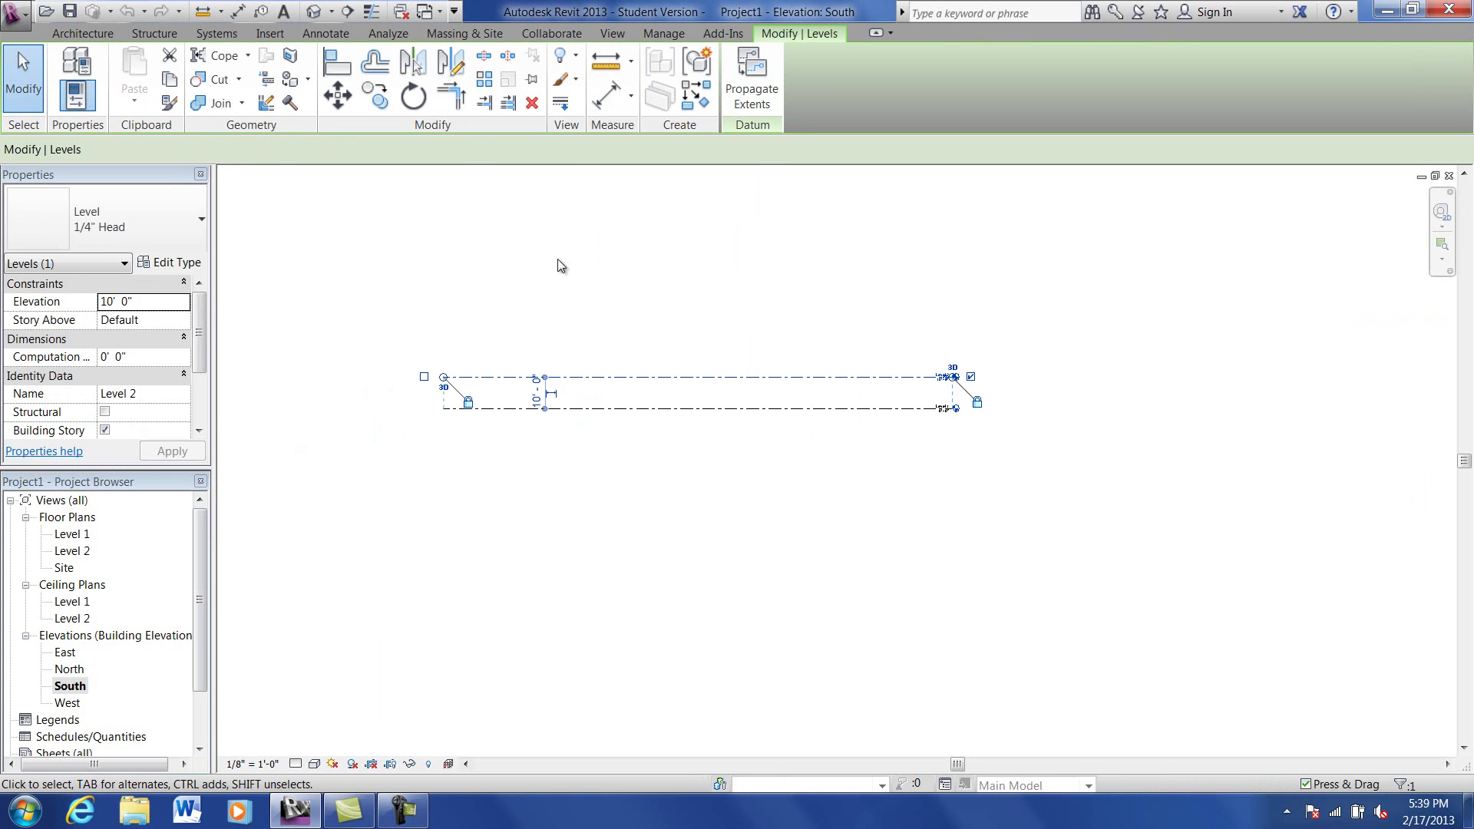
left_click(483, 80)
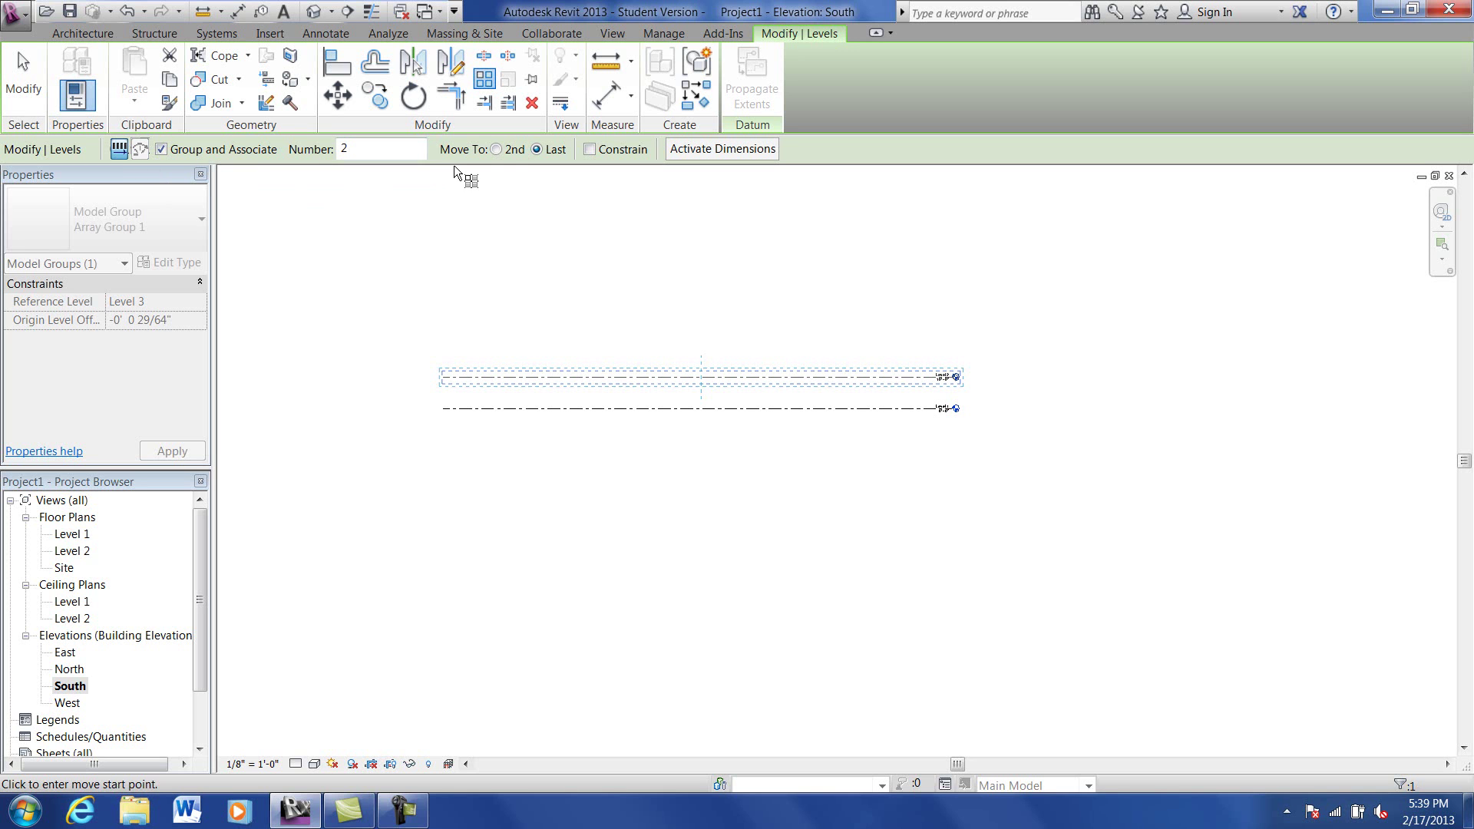
left_click(497, 149)
left_click(453, 379)
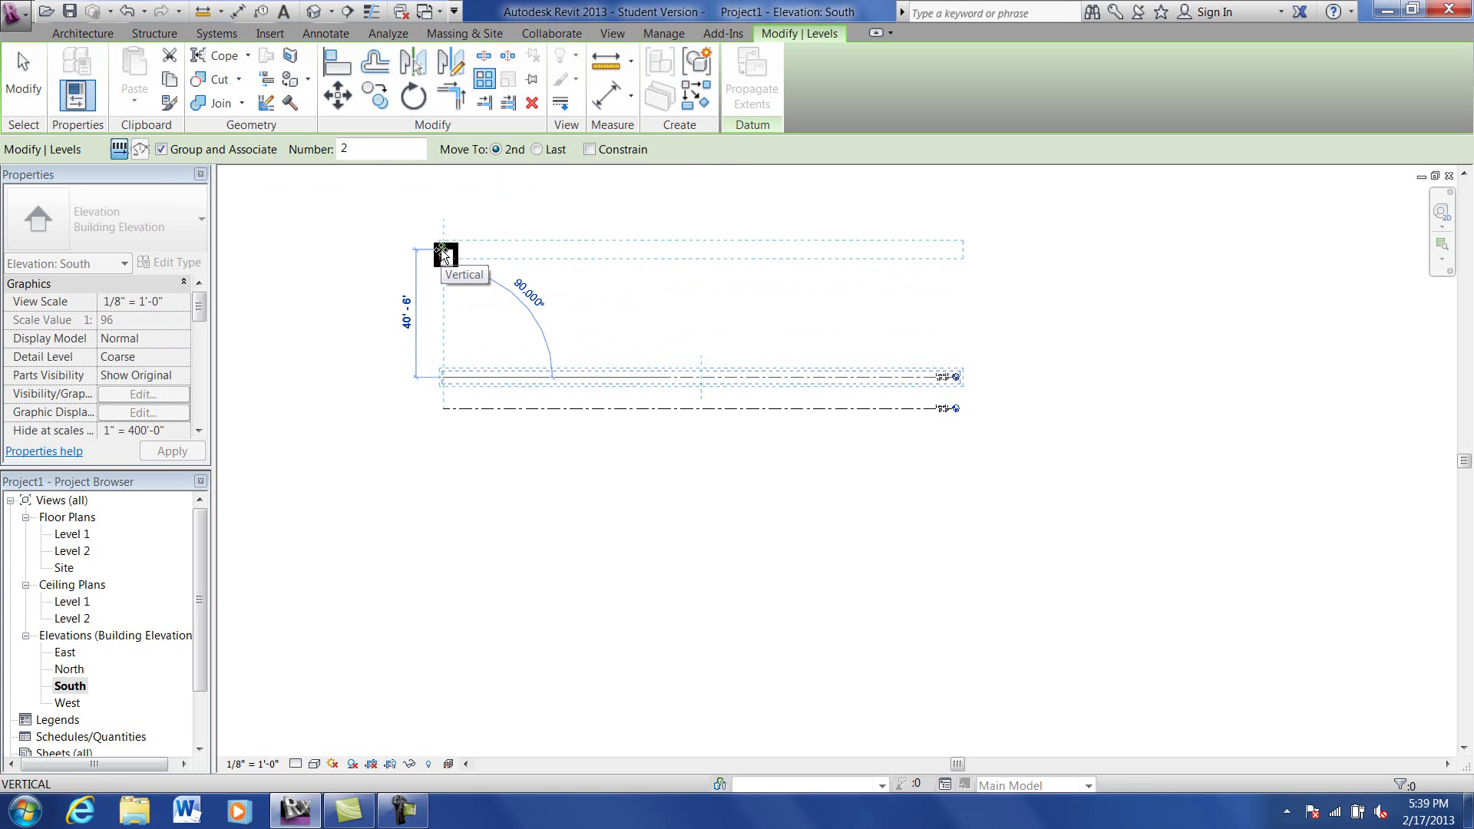
type("10")
key("Return")
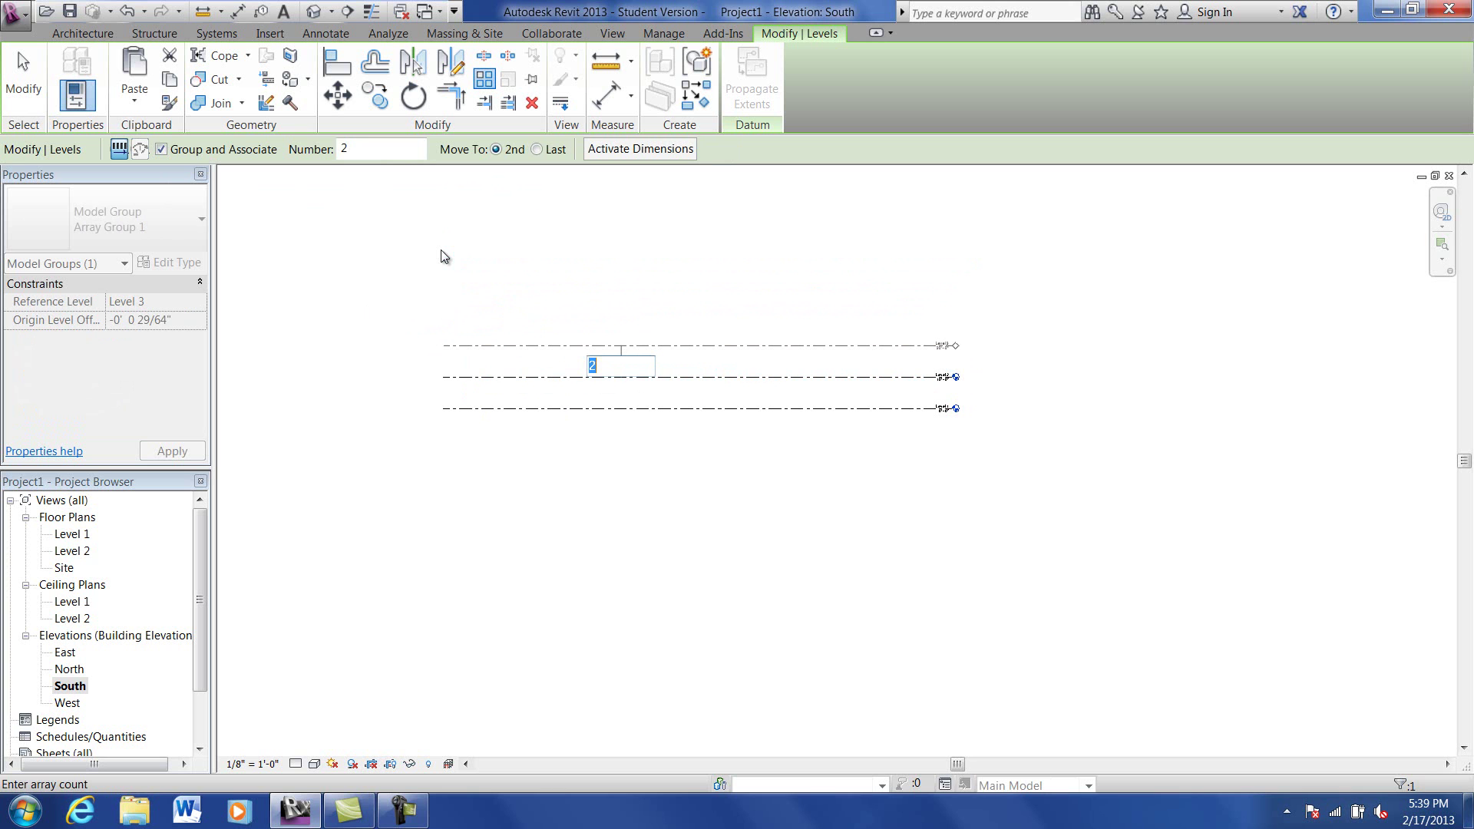
Step: Set the level array count to 20 and deselect the array
type("20")
key("Return")
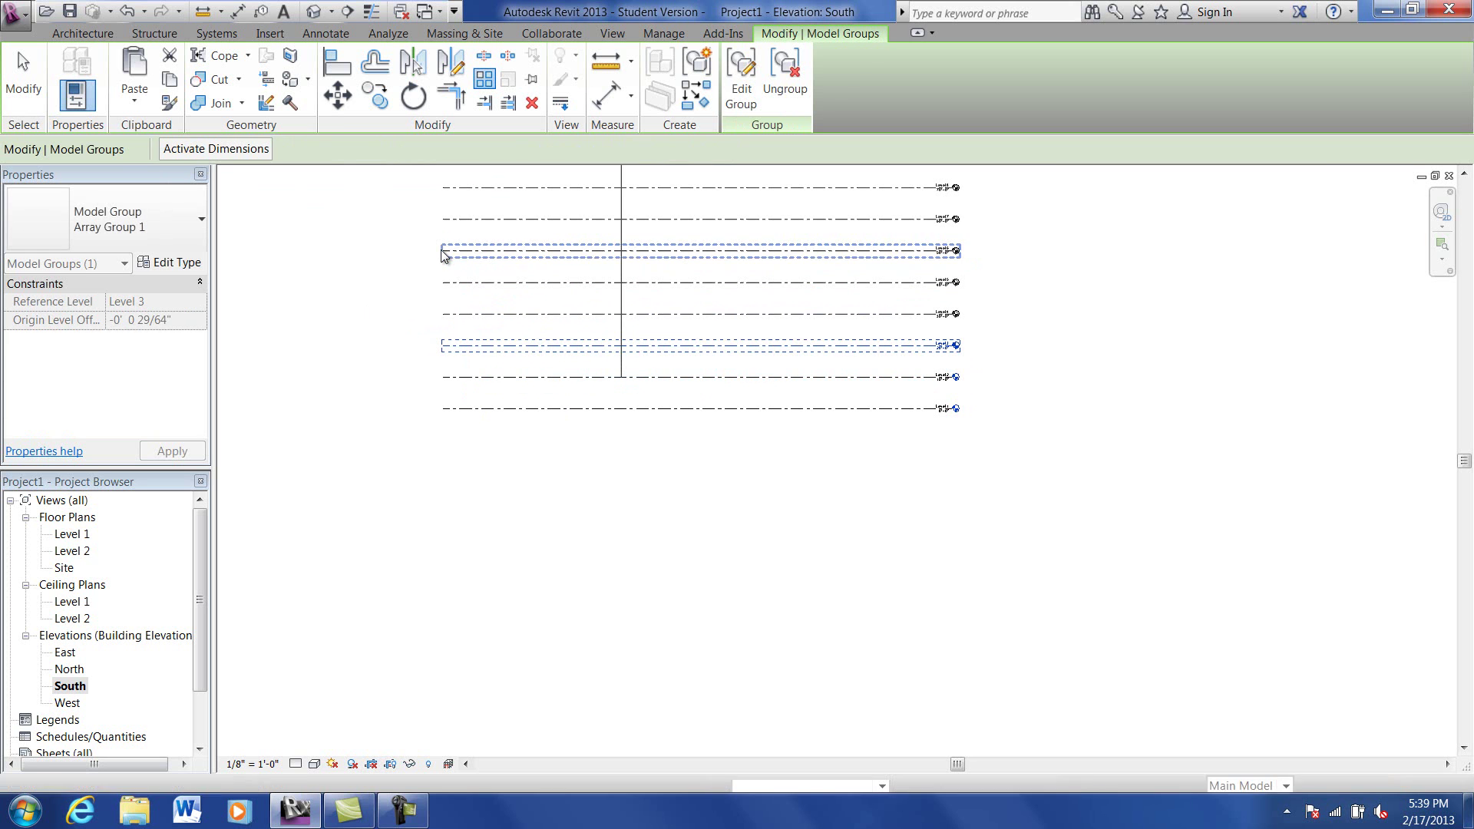
left_click(408, 274)
Step: Examine the stack of arrayed levels and compare the names, elevations and colors of the lowest level heads
scroll(422, 313, "down", 1)
scroll(402, 586, "down", 1)
scroll(974, 378, "down", 1)
scroll(971, 373, "down", 1)
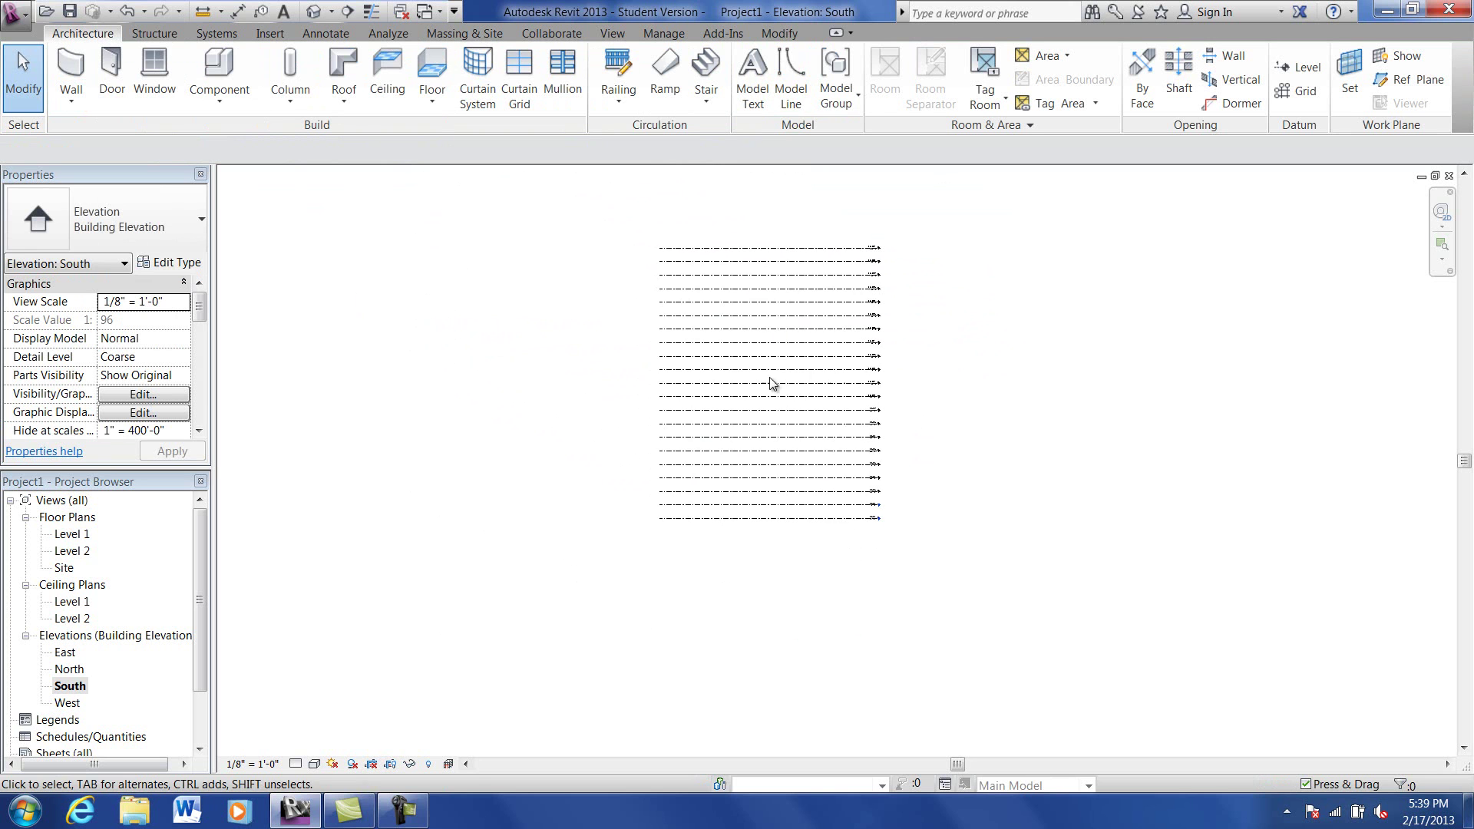
scroll(847, 470, "up", 1)
middle_click_drag(851, 479, 681, 405)
scroll(683, 419, "up", 4)
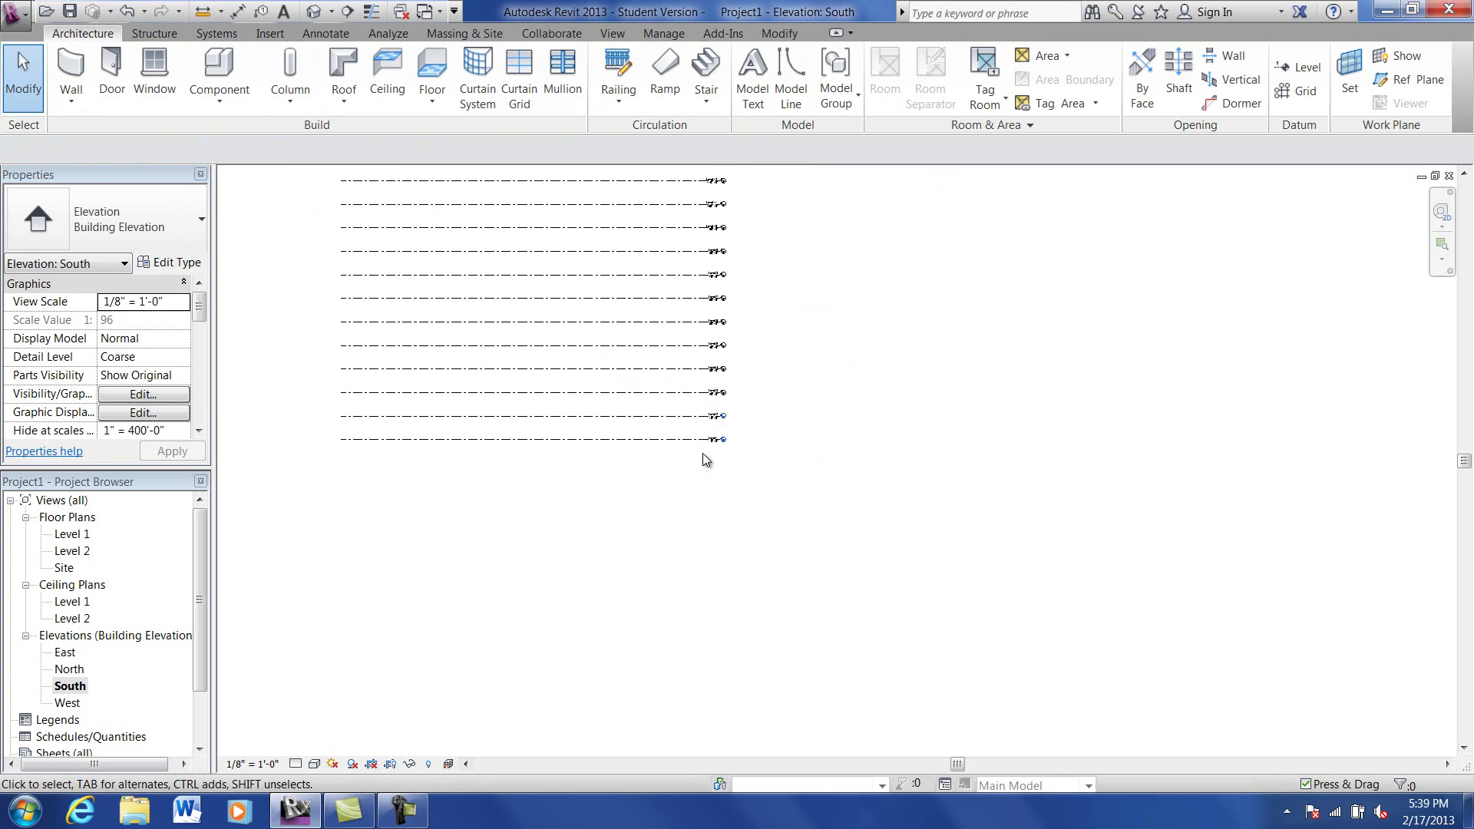
scroll(750, 384, "up", 4)
scroll(750, 340, "down", 1)
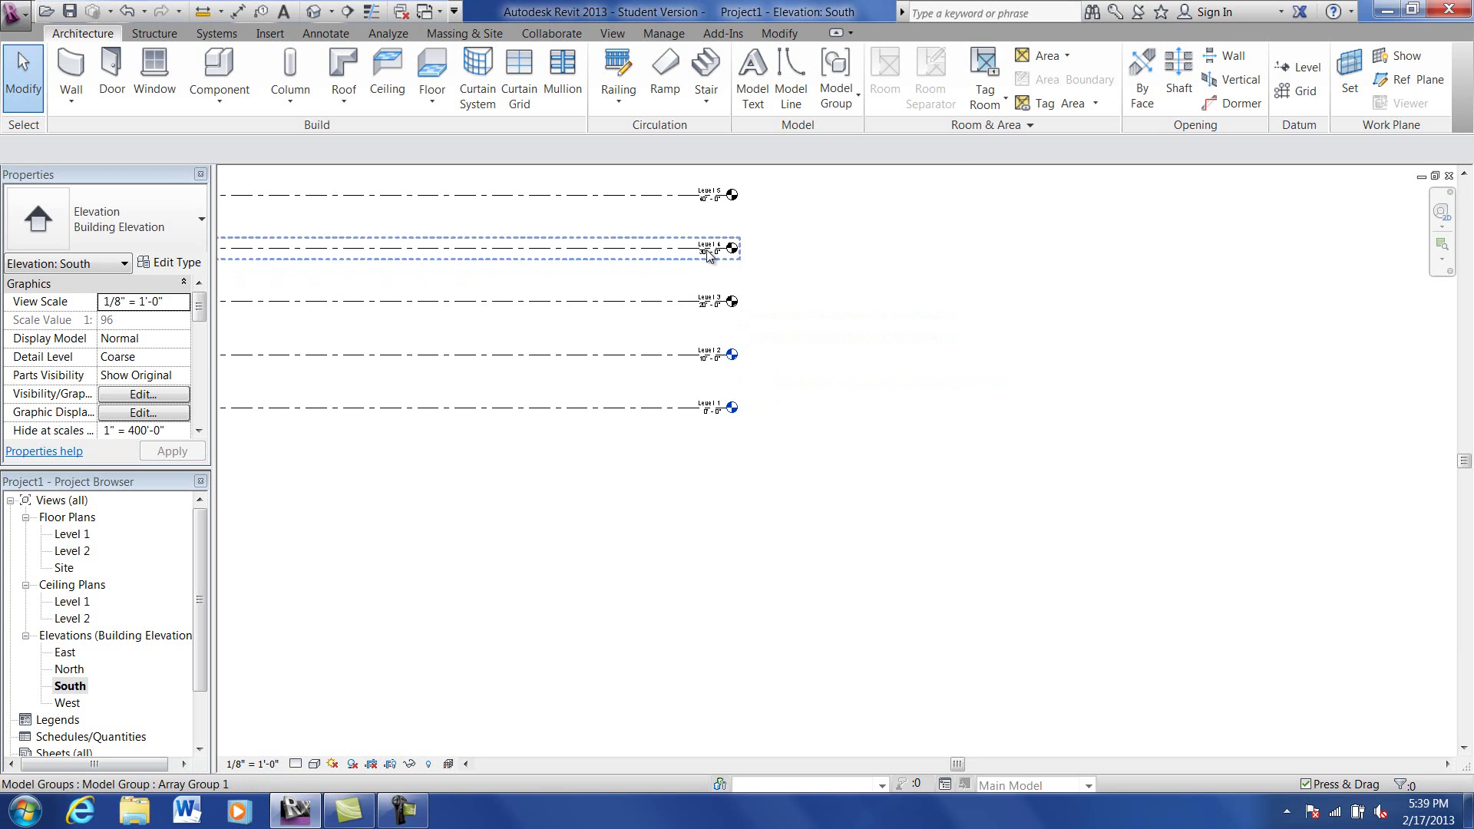
scroll(665, 292, "down", 2)
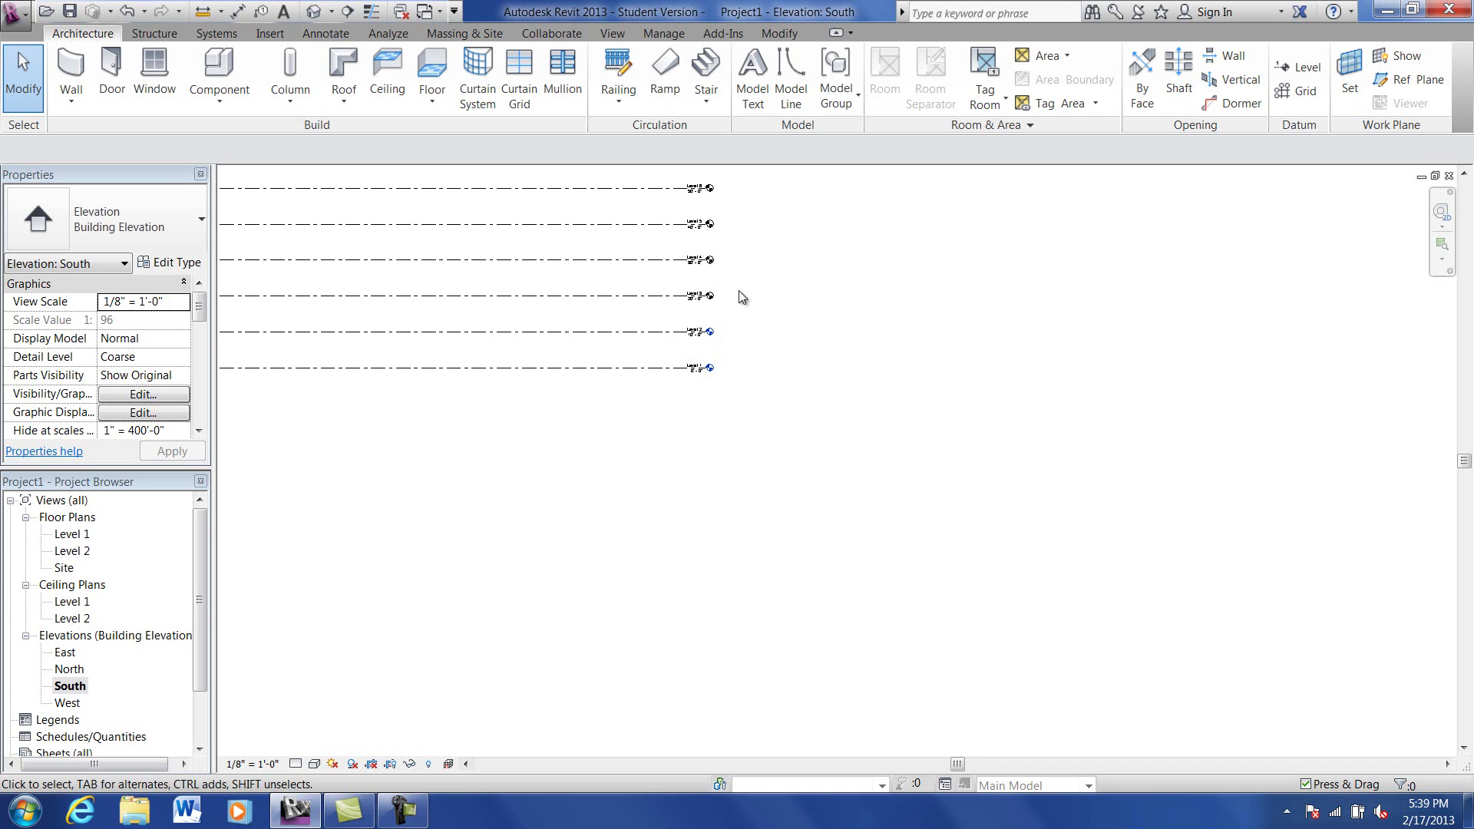
scroll(721, 281, "up", 3)
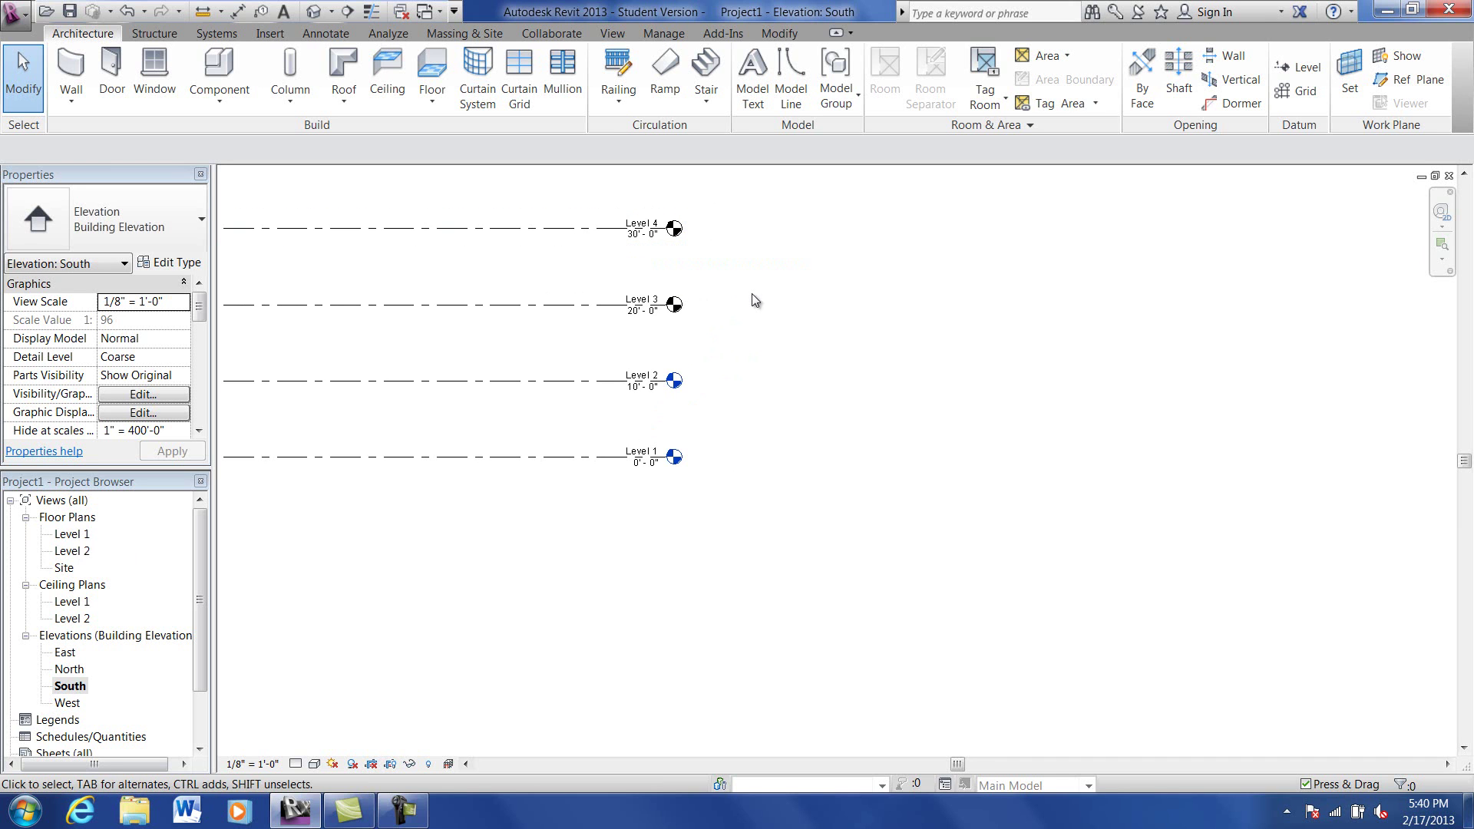
scroll(752, 293, "up", 1)
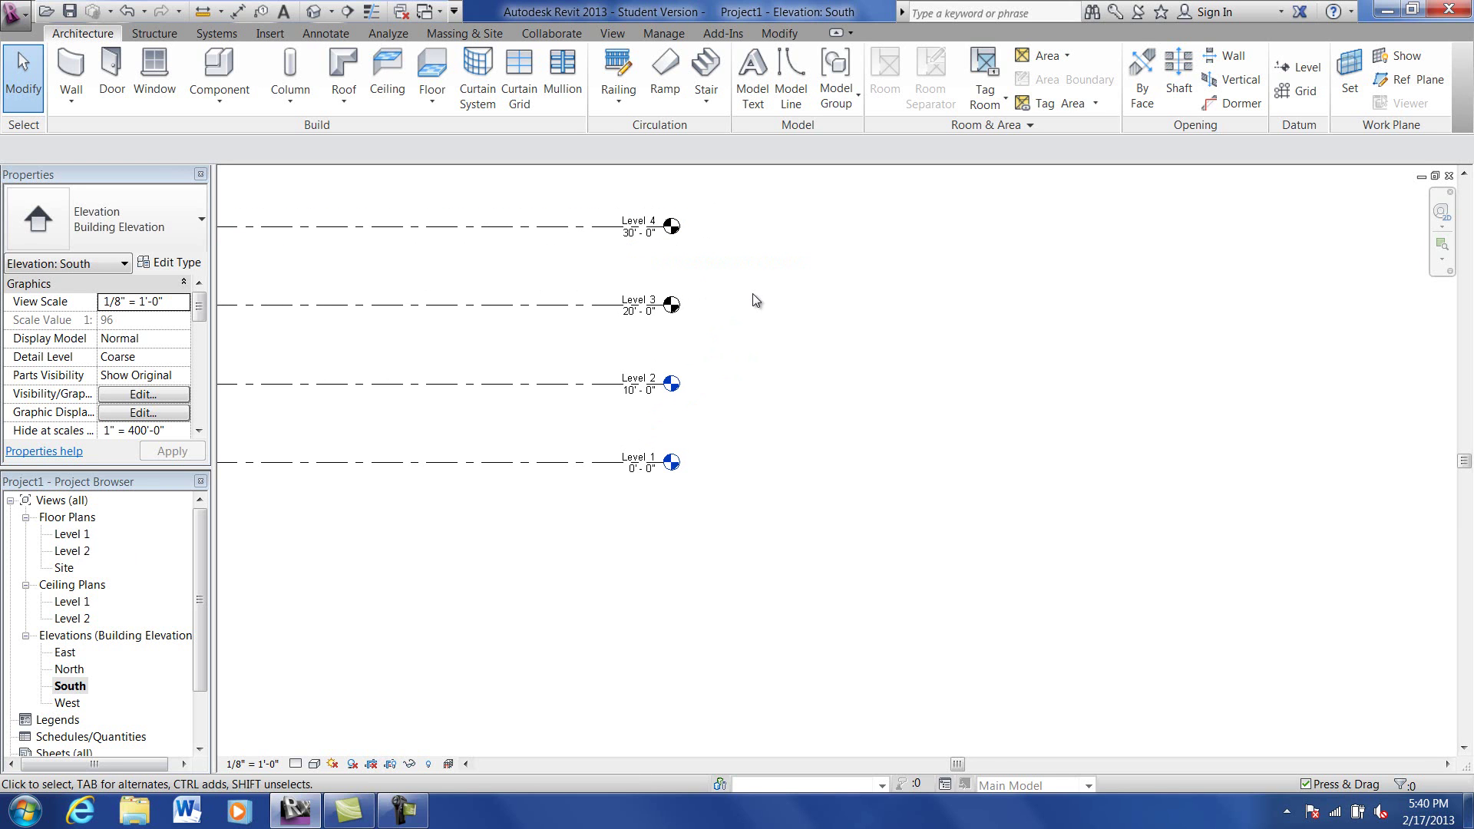
Step: Create floor plan views for all the new levels, Level 3 through Level 21
left_click(612, 33)
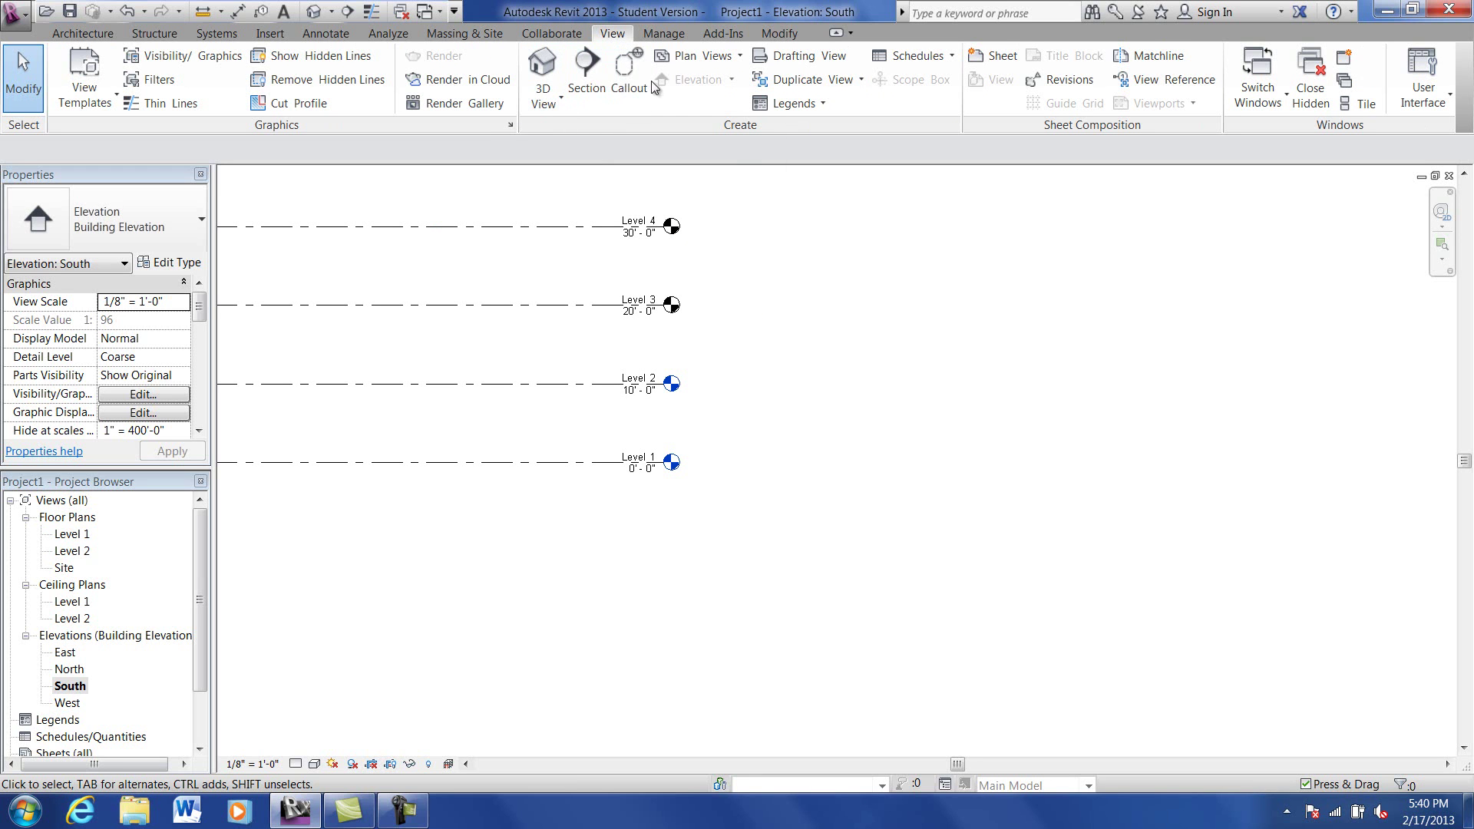
left_click(730, 54)
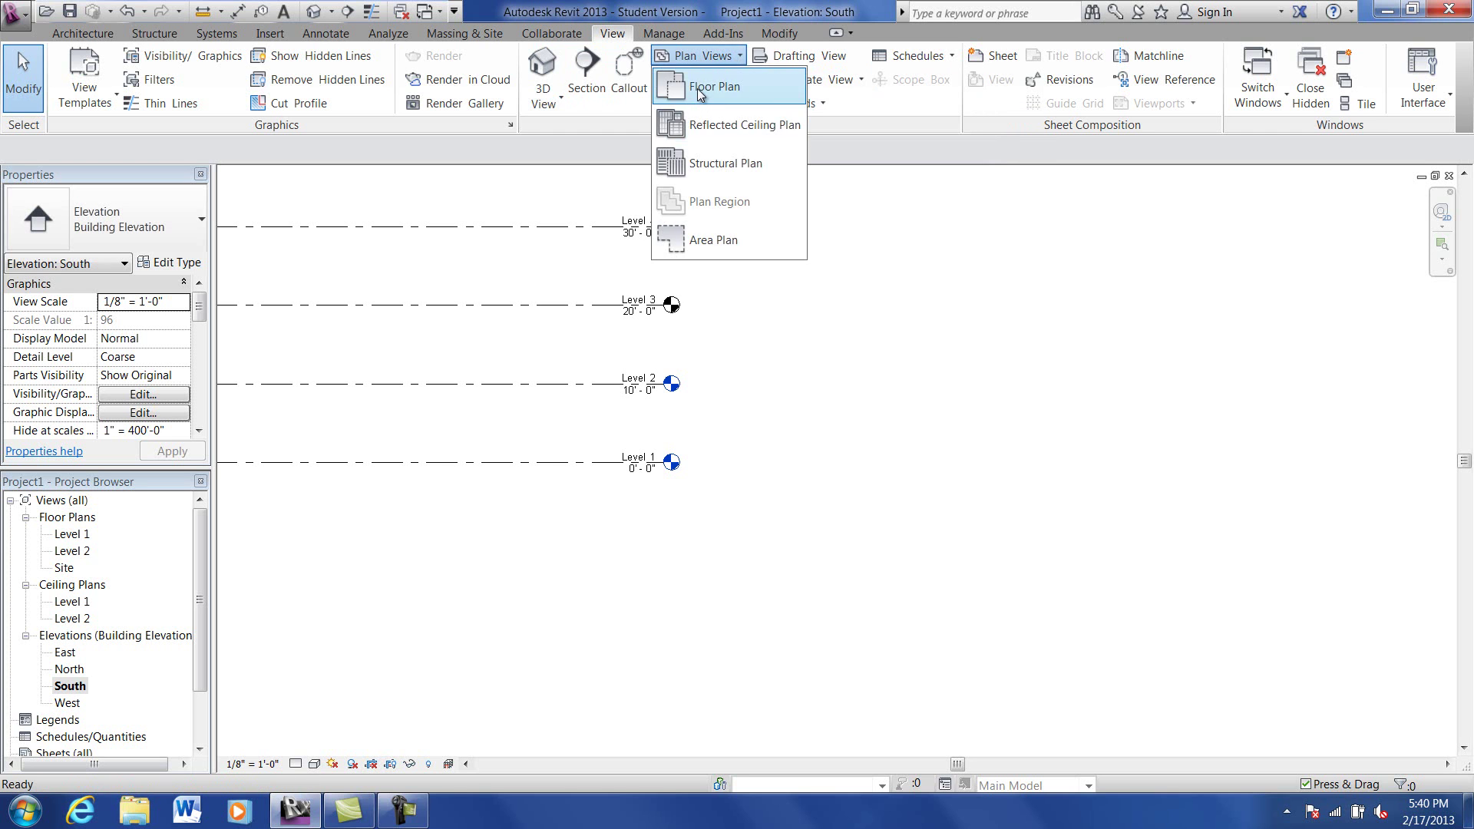
left_click(697, 89)
left_click_drag(675, 329, 679, 535)
left_click(723, 594)
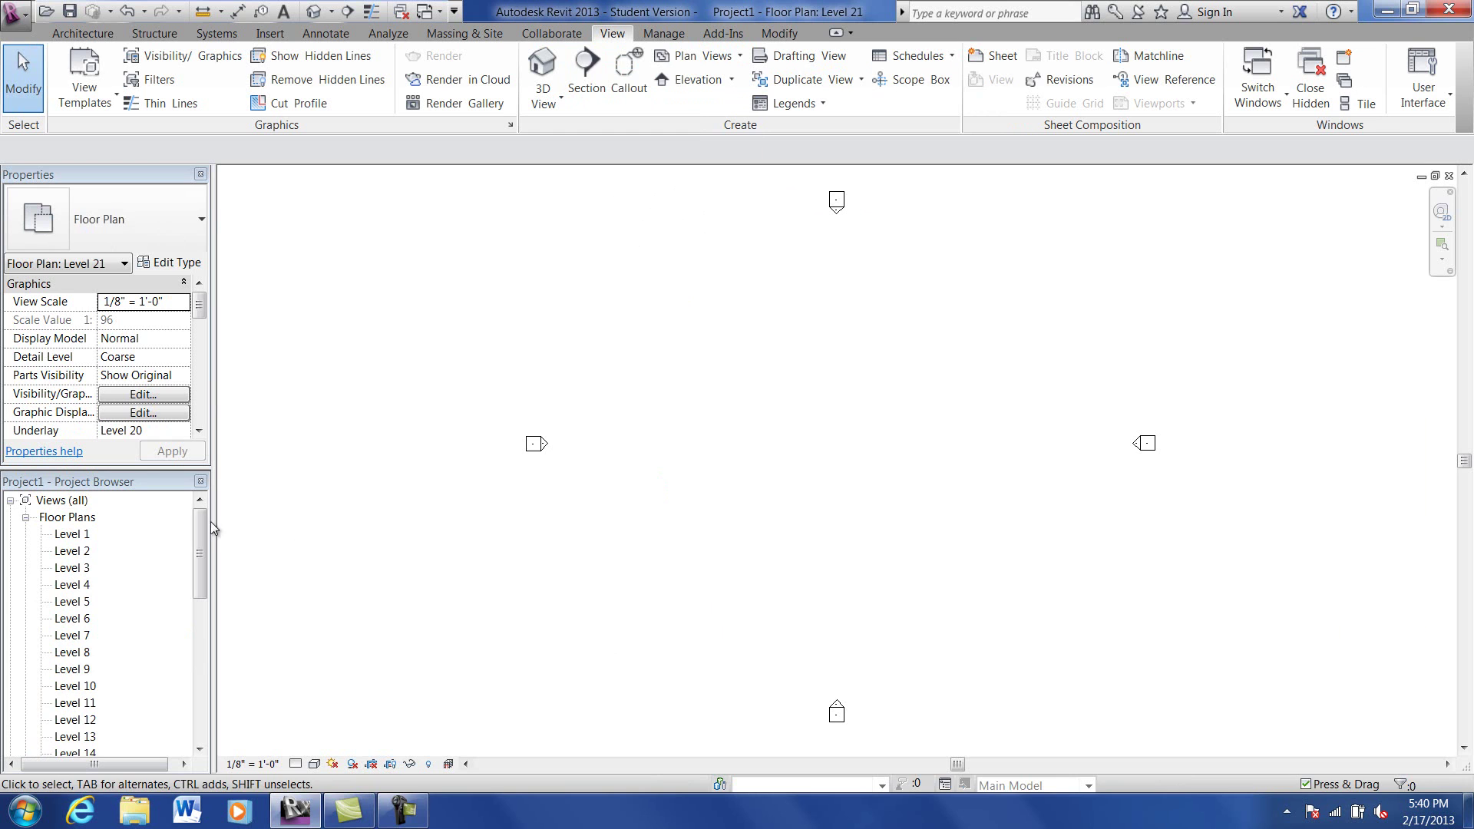
left_click_drag(198, 548, 202, 511)
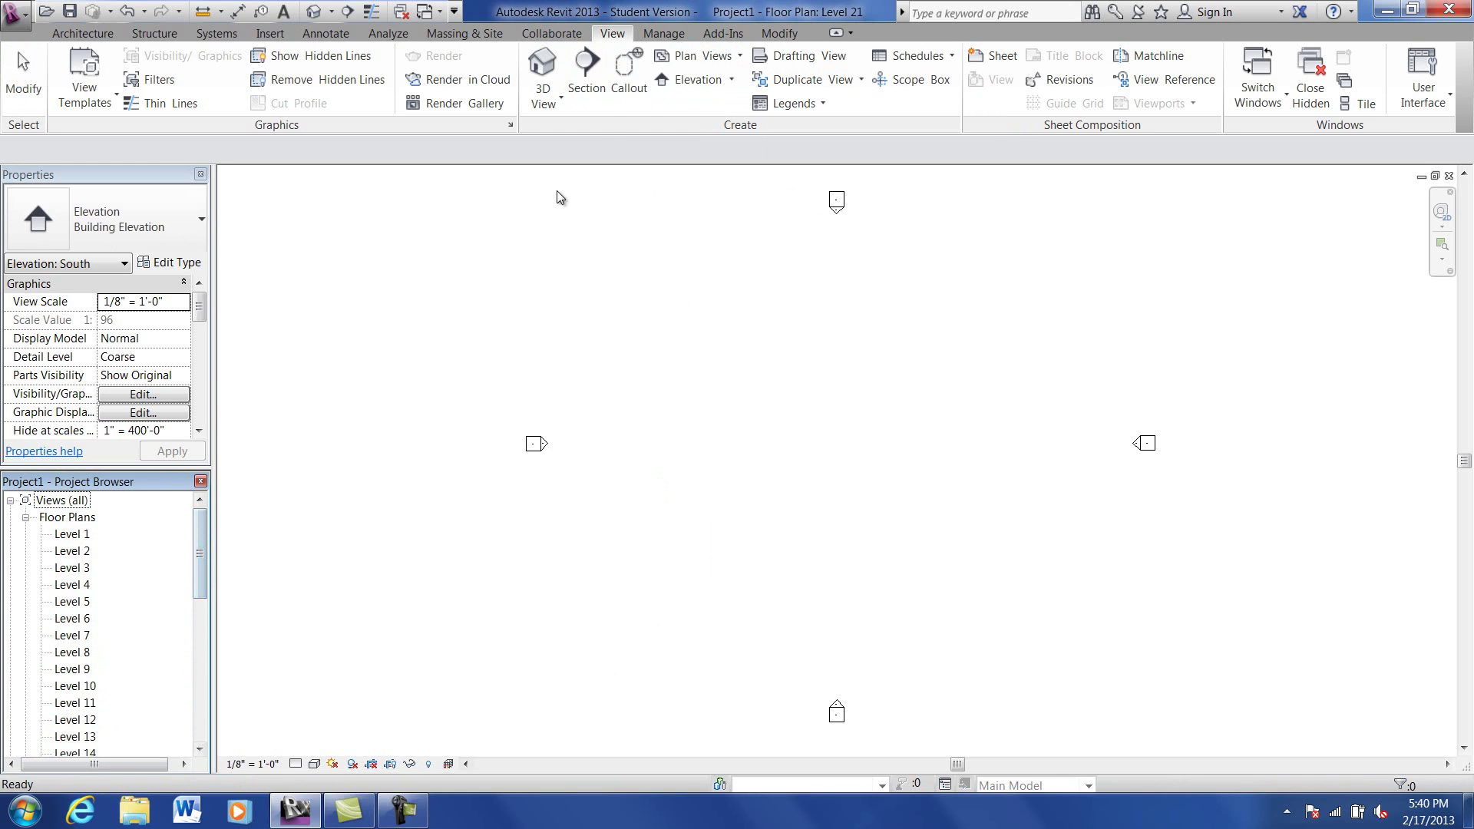
left_click(740, 56)
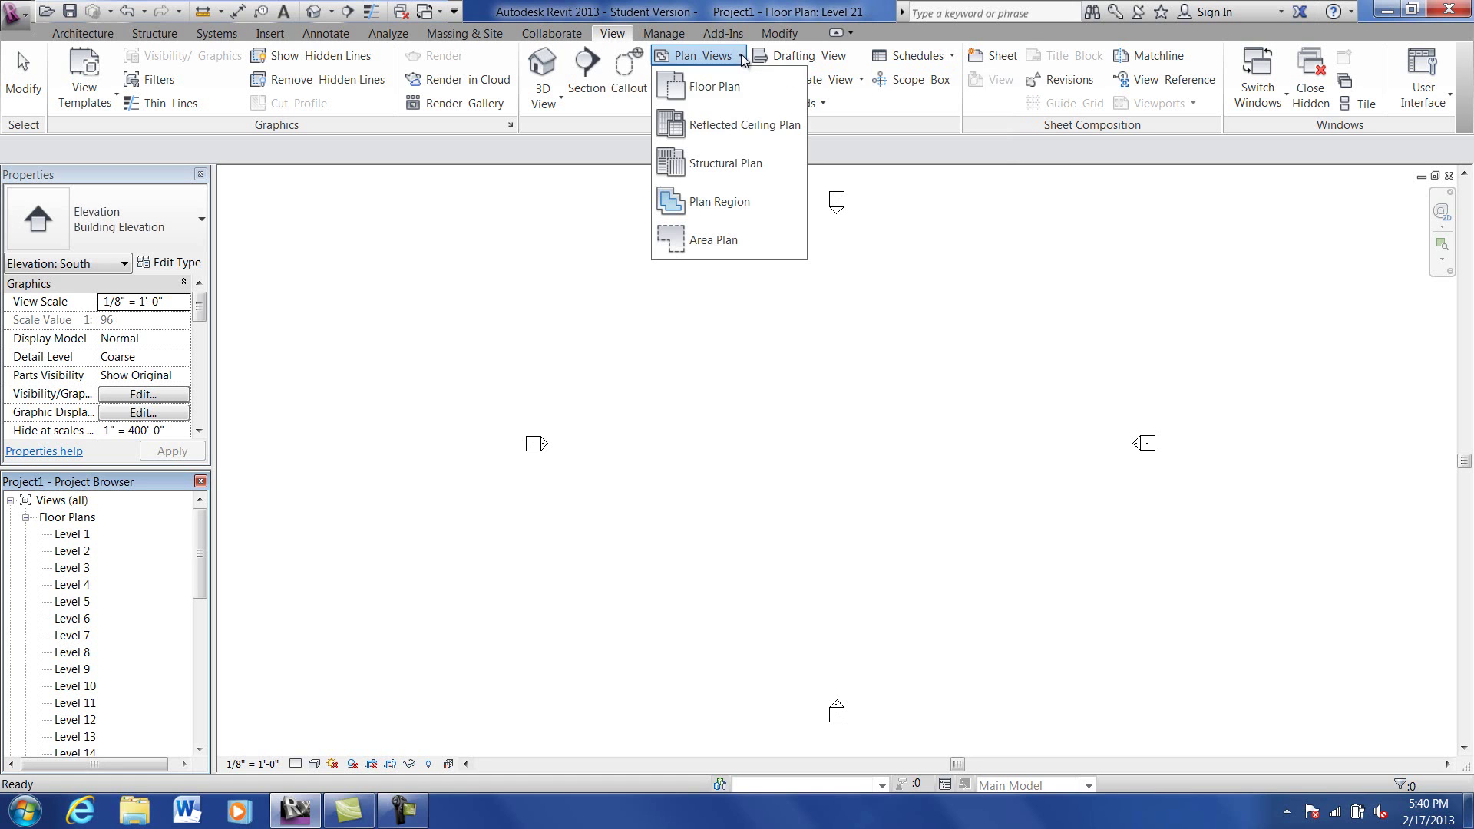
left_click(703, 125)
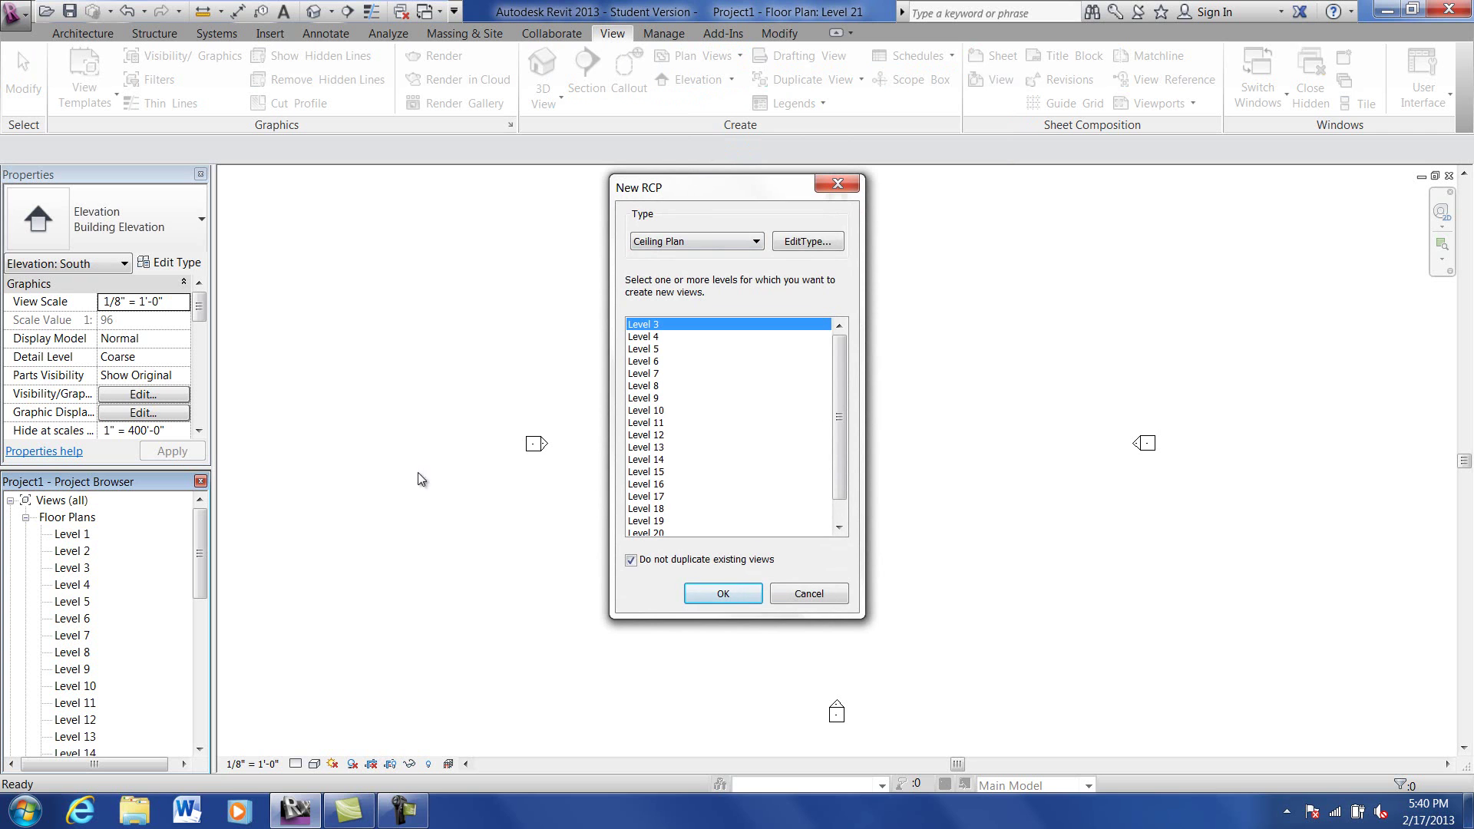
left_click_drag(684, 325, 638, 563)
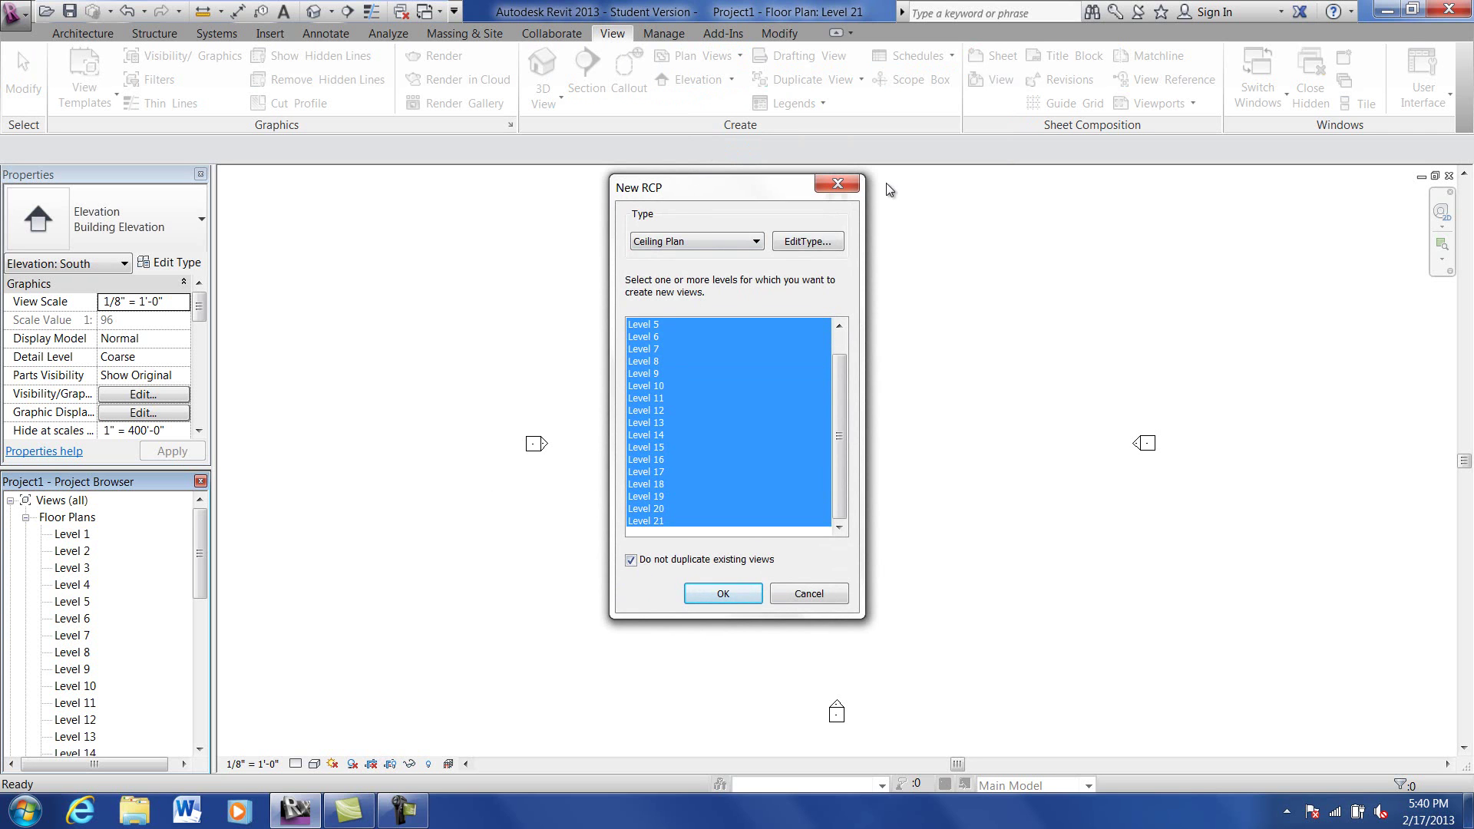
left_click(838, 188)
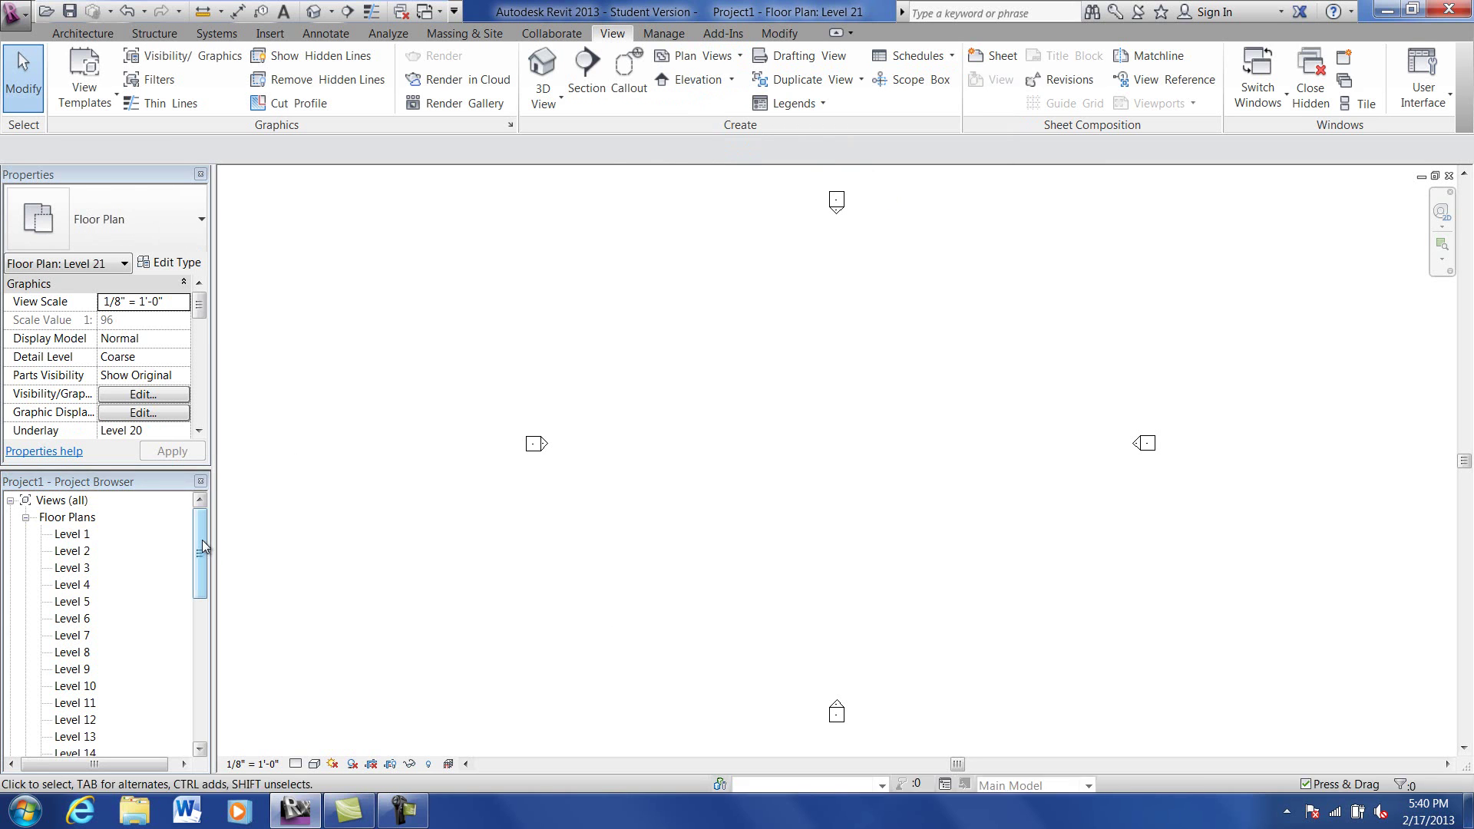
mouse_move(201, 535)
left_mouse_down()
mouse_move(186, 653)
mouse_move(215, 517)
left_mouse_up()
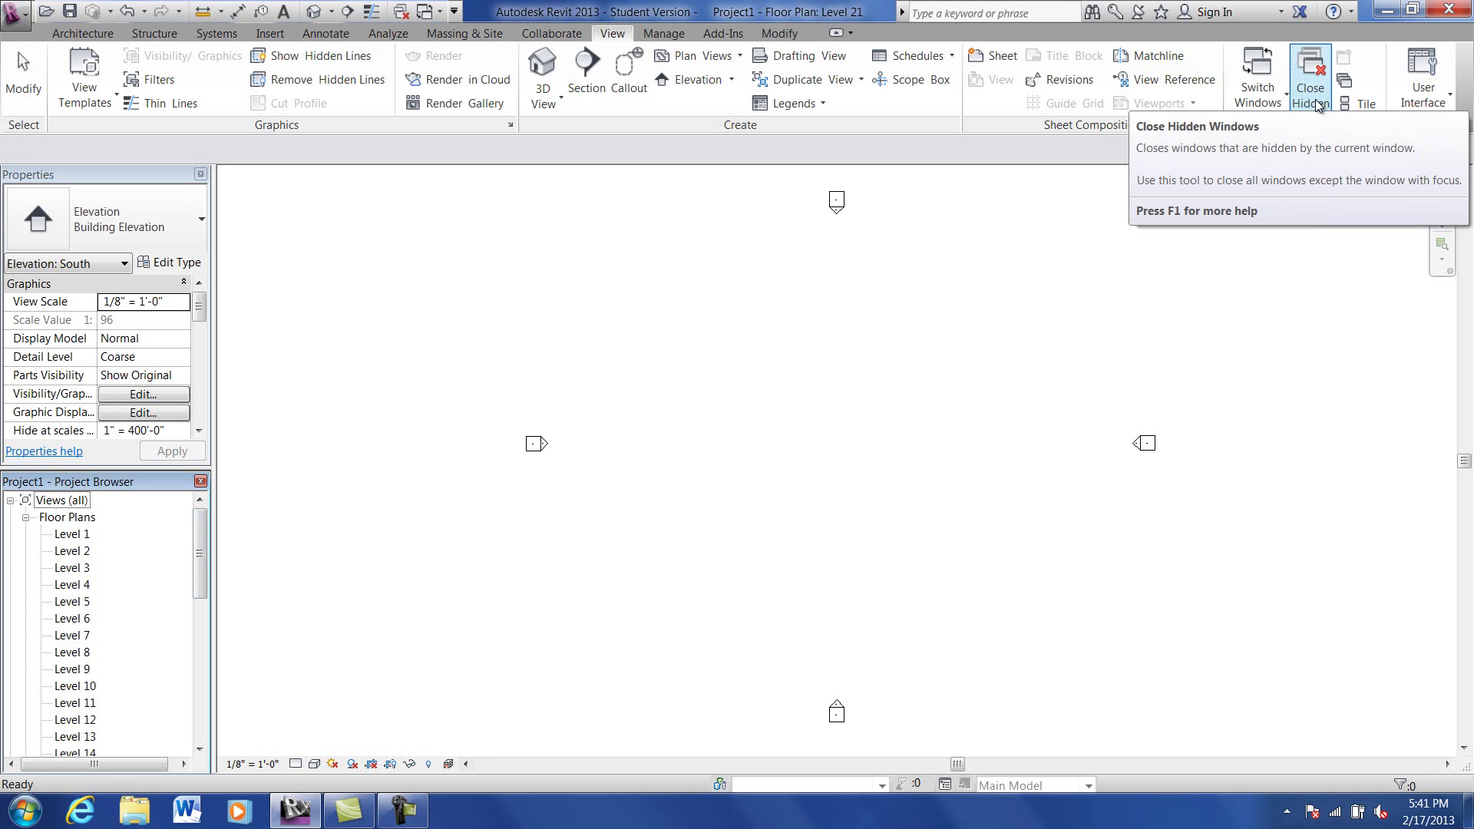
Step: Tile the open view windows and close all of them except the maximized Level 21 floor plan
left_click(1312, 91)
key("w")
key("t")
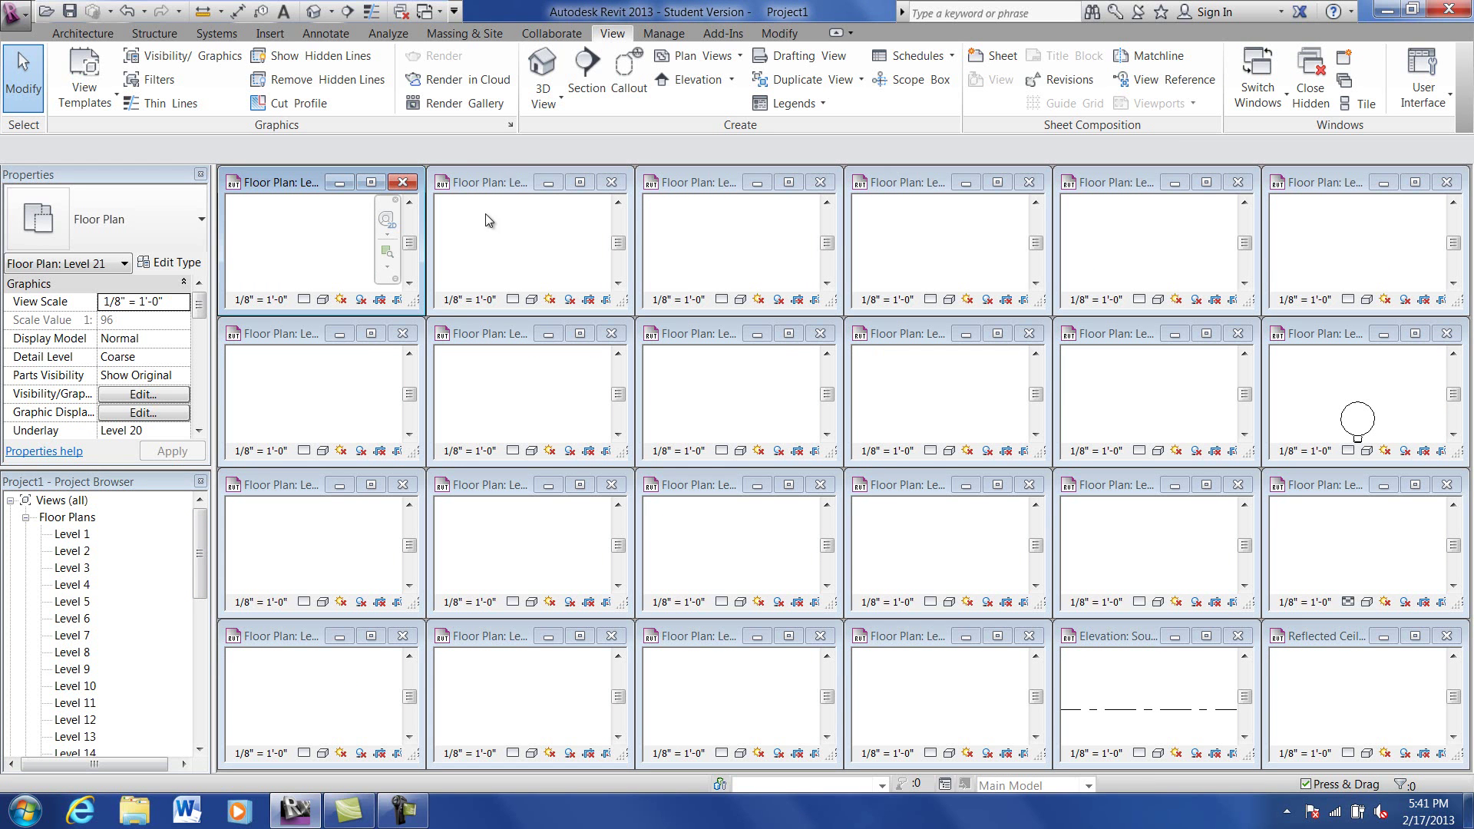
left_click(371, 182)
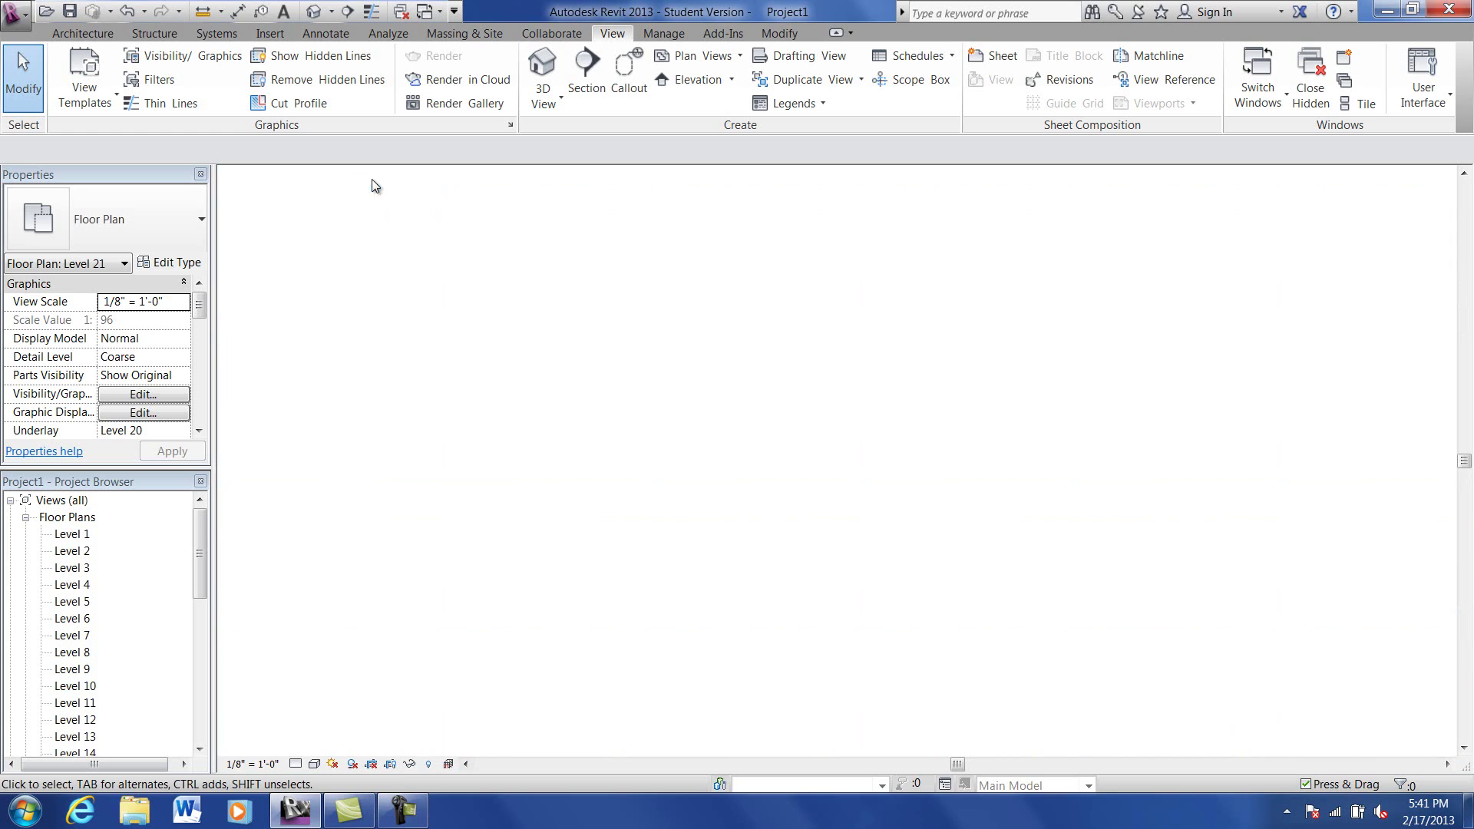
left_click(1311, 81)
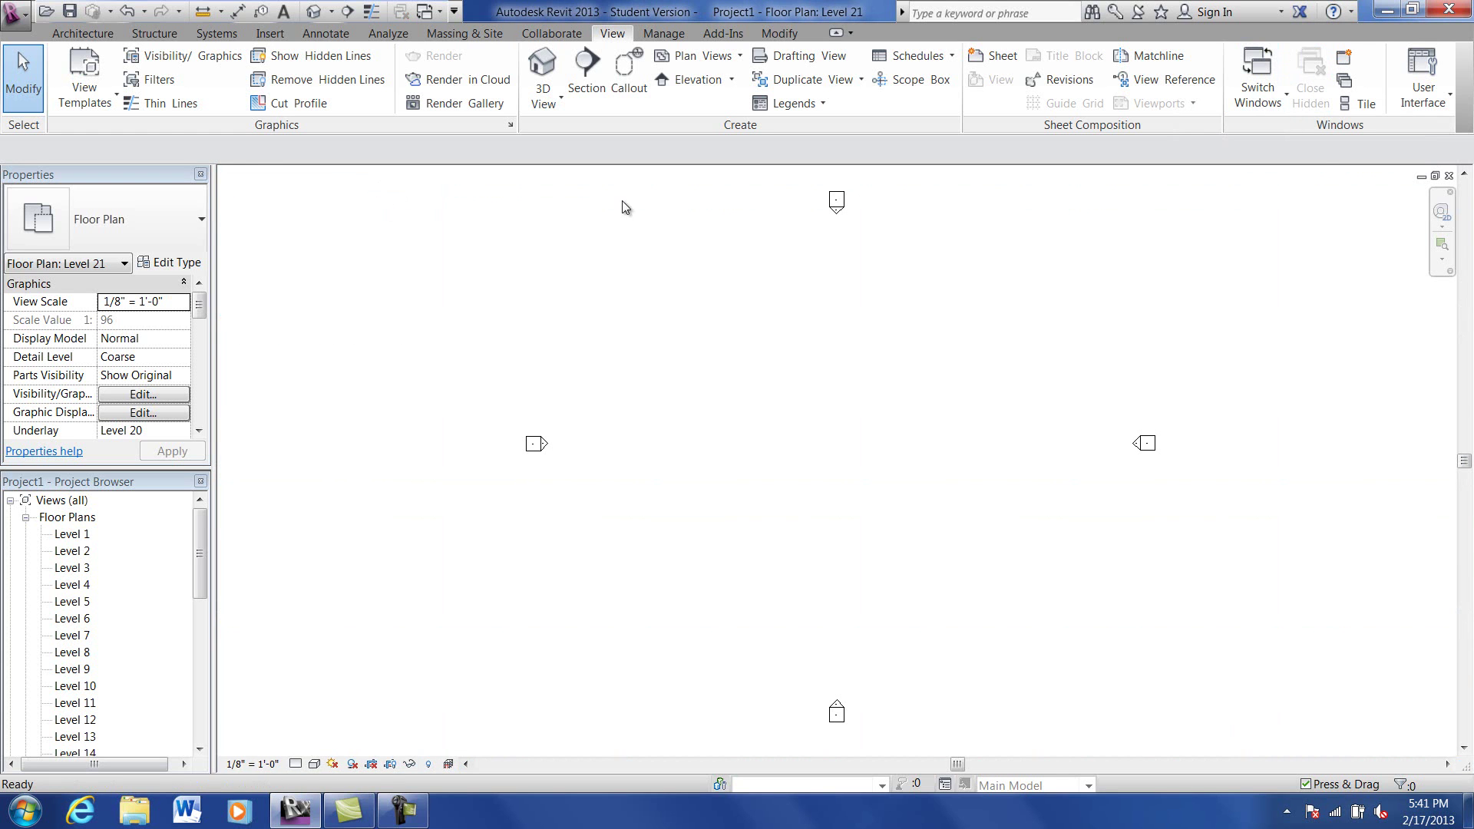
Step: Close Project1 without saving and return to the two round tables in the Clark-Hall furniture plan
left_click(16, 14)
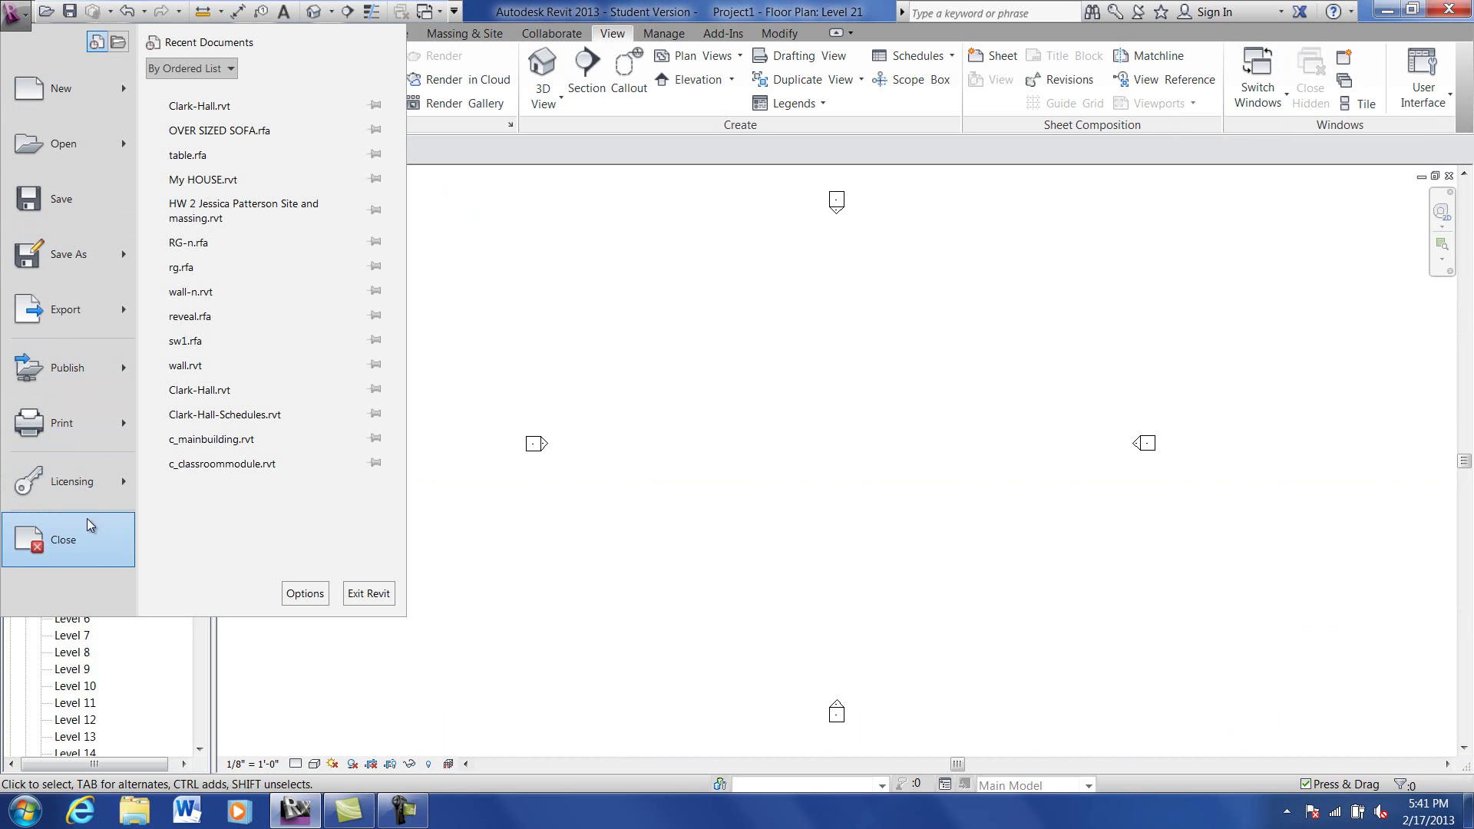
left_click(513, 307)
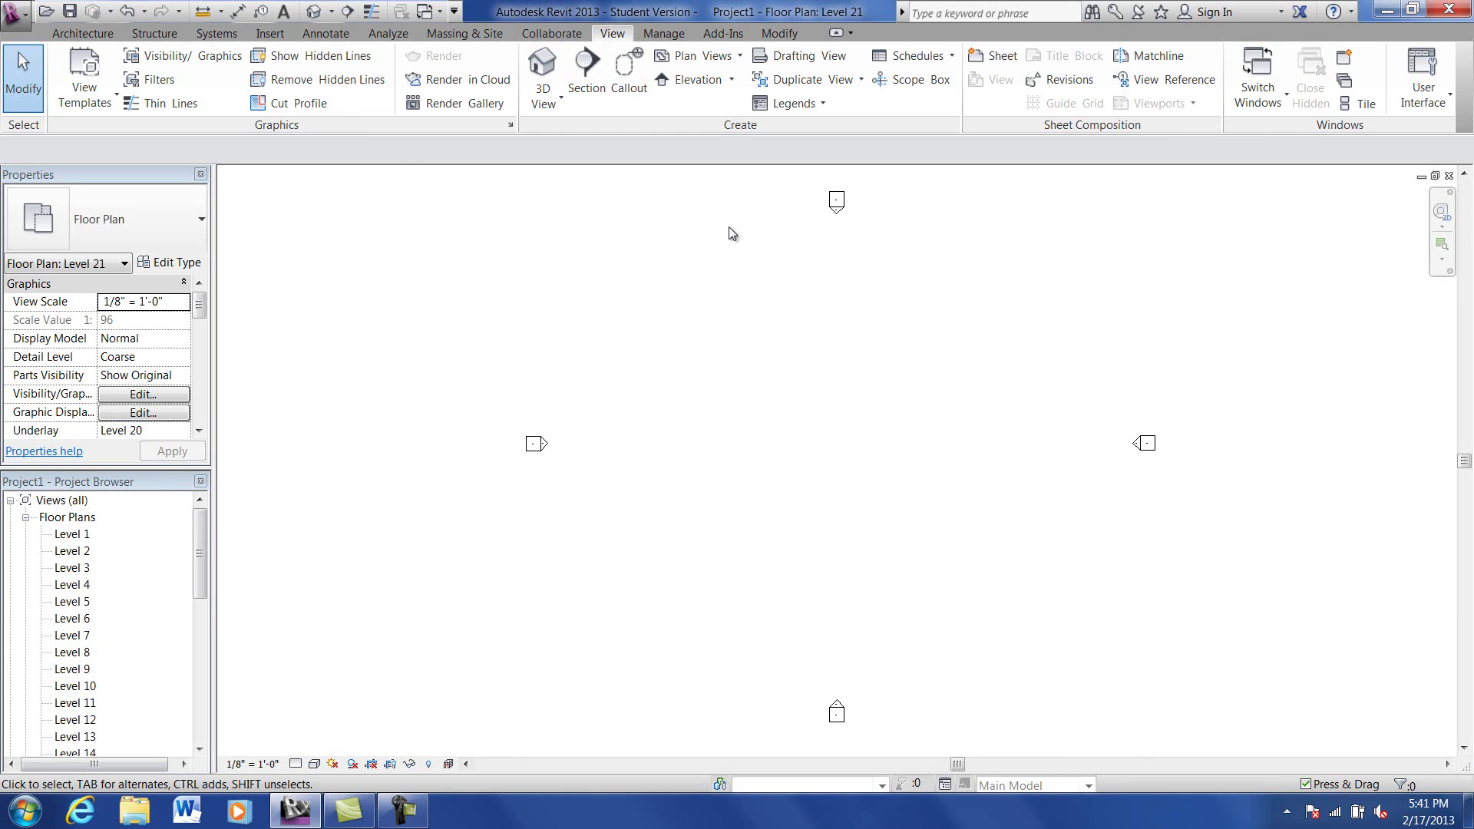
left_click(15, 13)
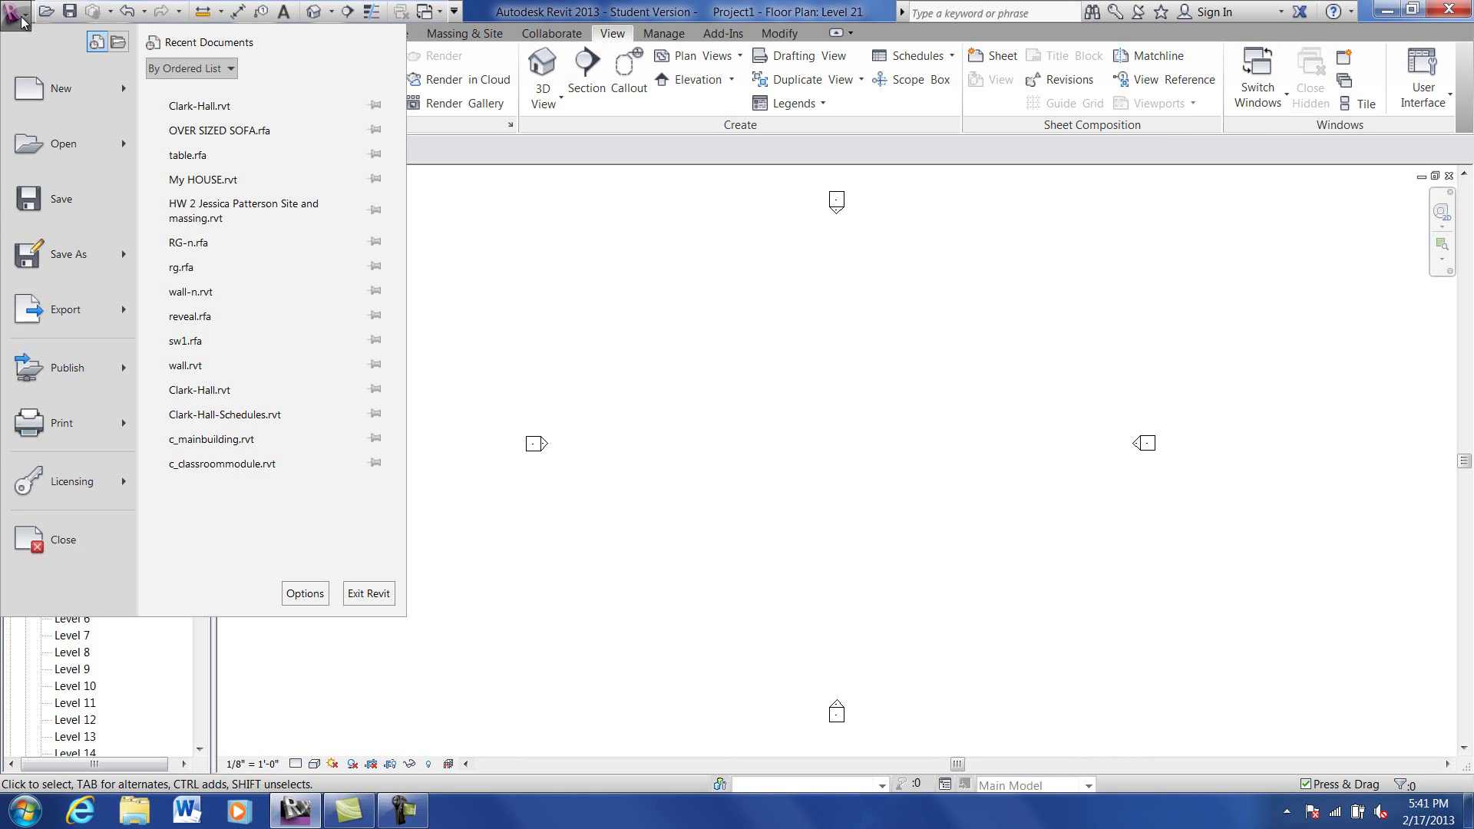
left_click(58, 545)
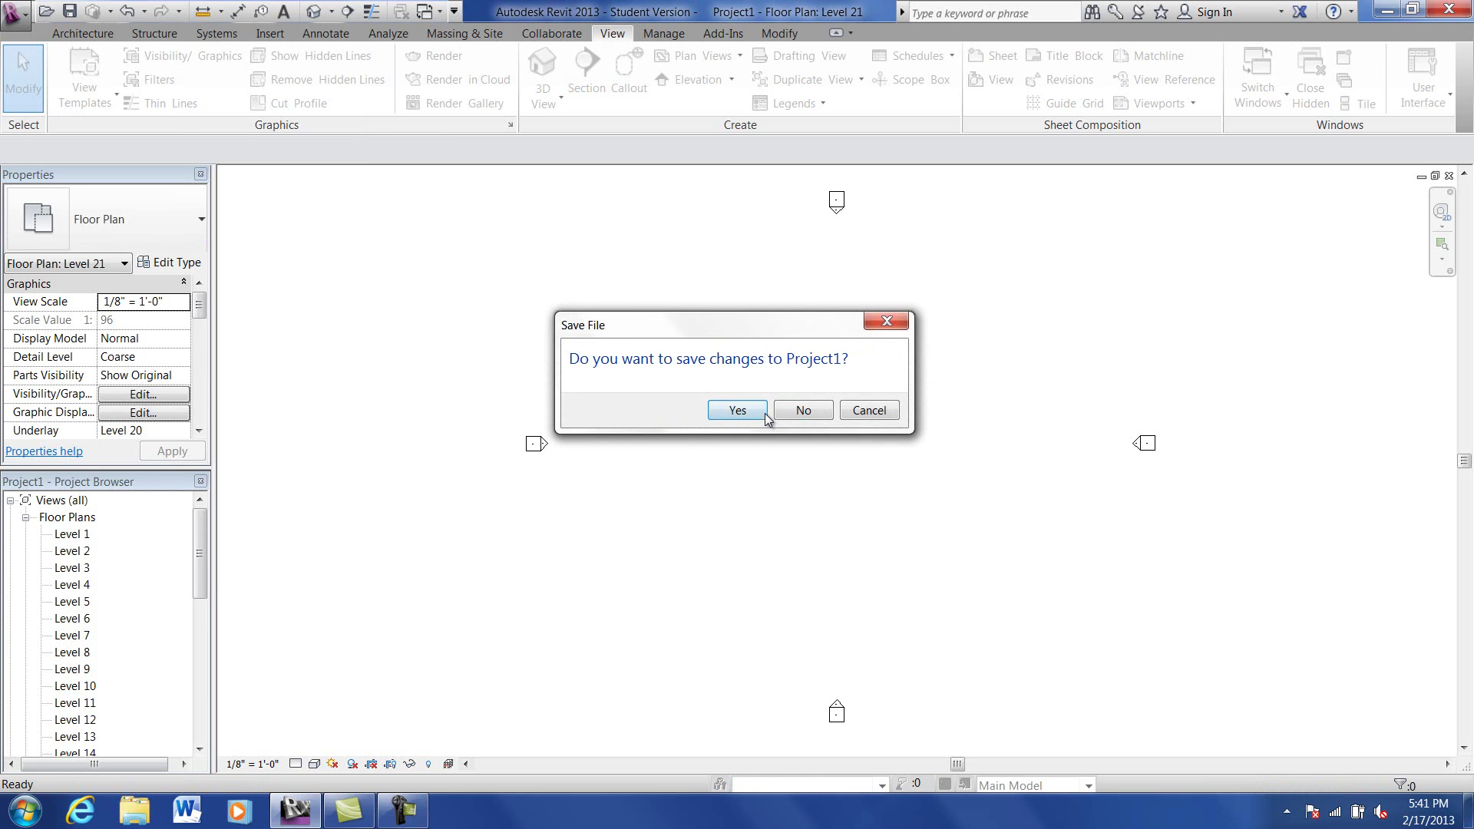
left_click(803, 410)
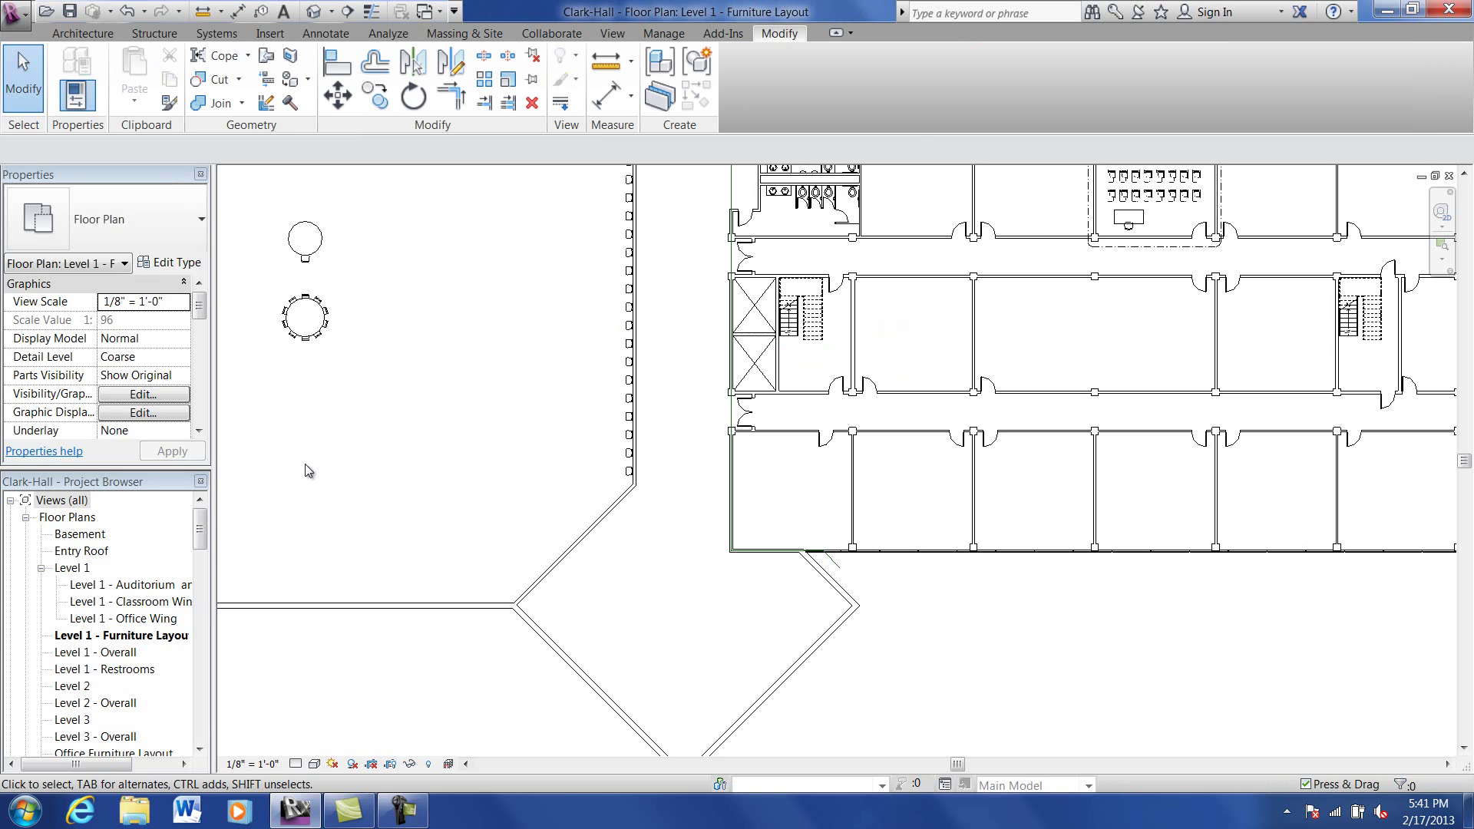
scroll(310, 462, "up", 5)
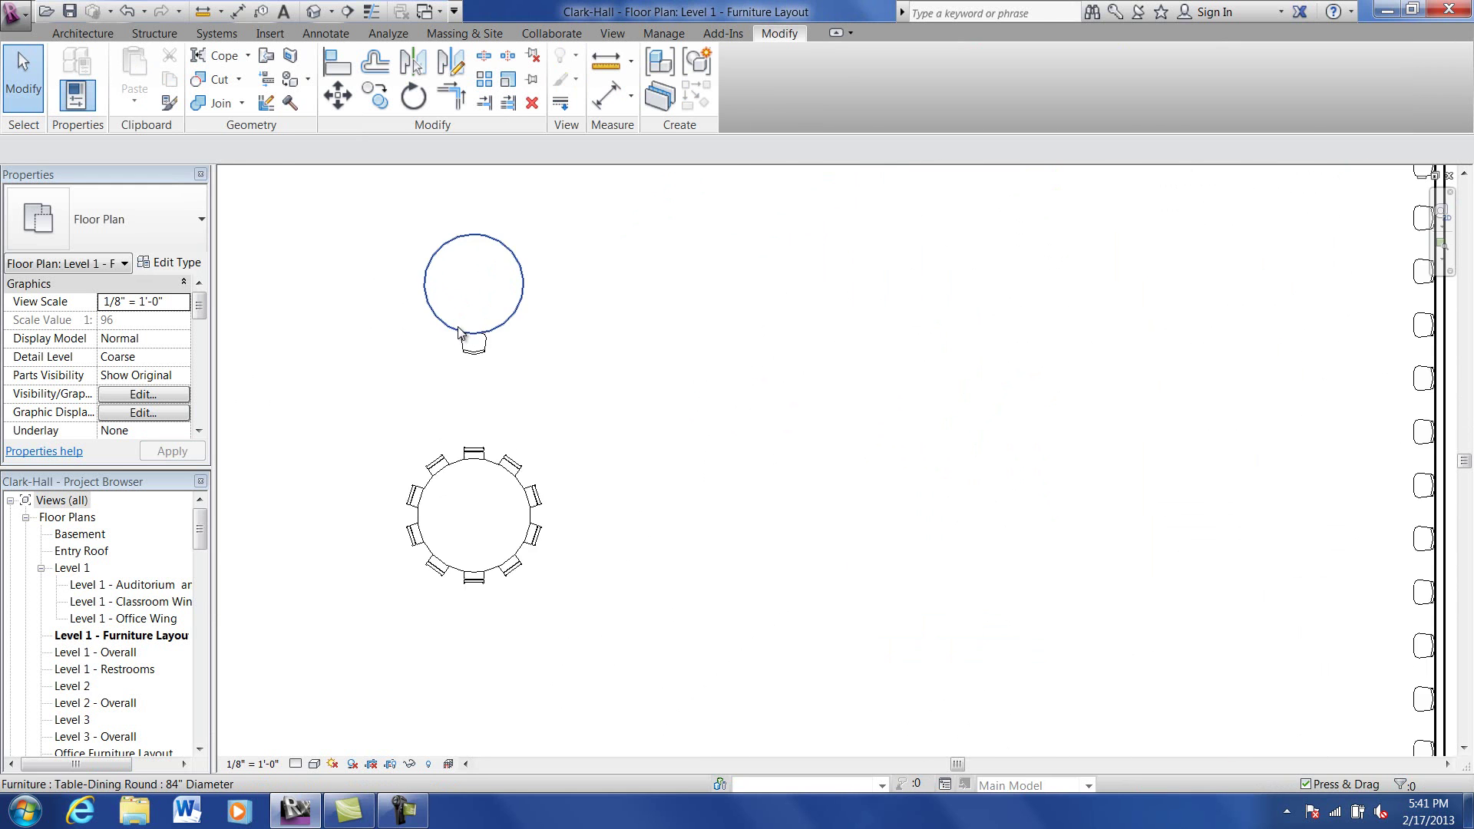
middle_click_drag(399, 339, 428, 413)
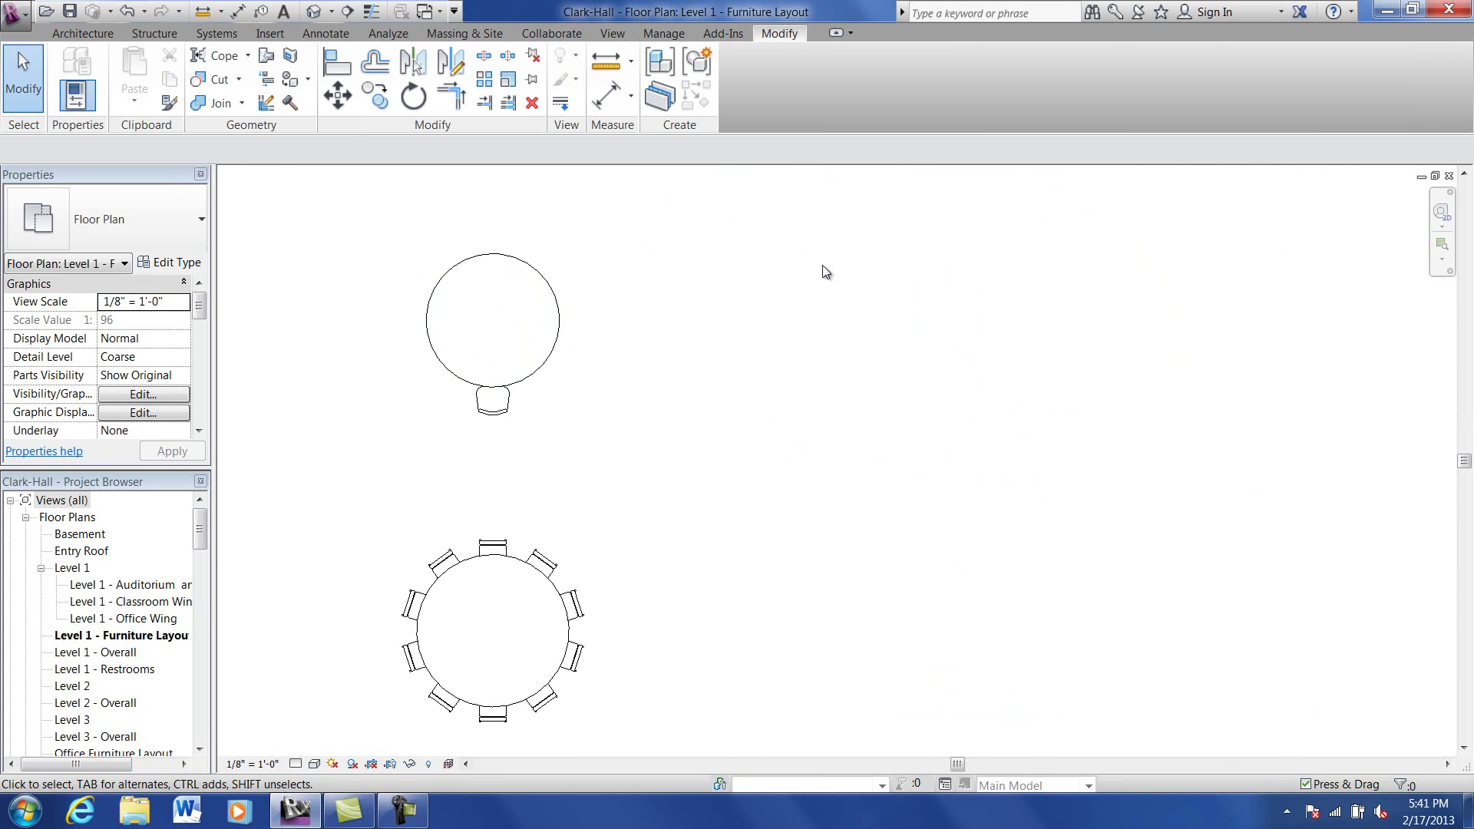
left_click(490, 82)
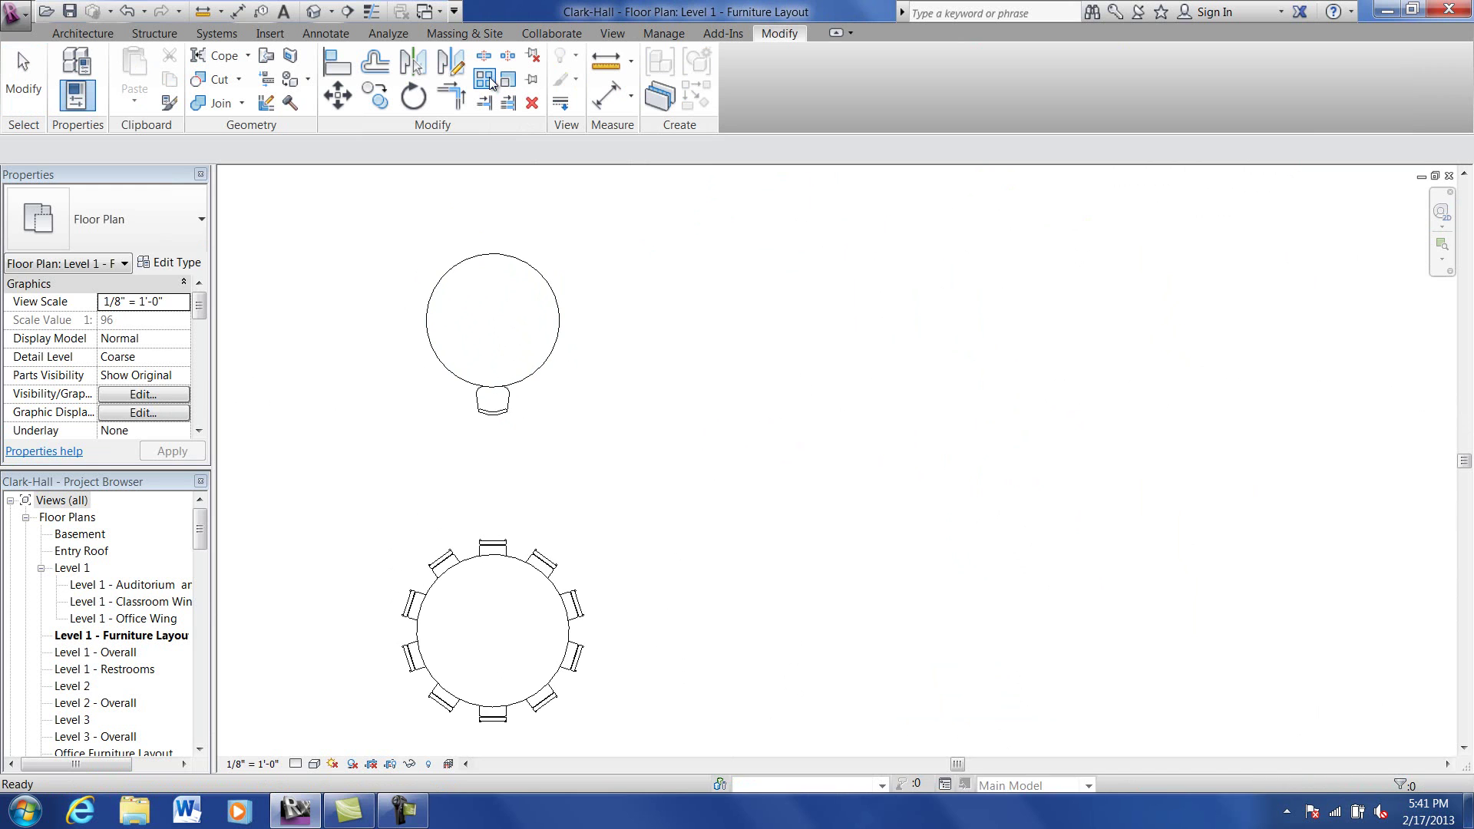
right_click(624, 175)
left_click(665, 204)
Step: Start a grouped radial array of the desk chair at the upper round table, placing the center of rotation at the table's center
left_click(499, 409)
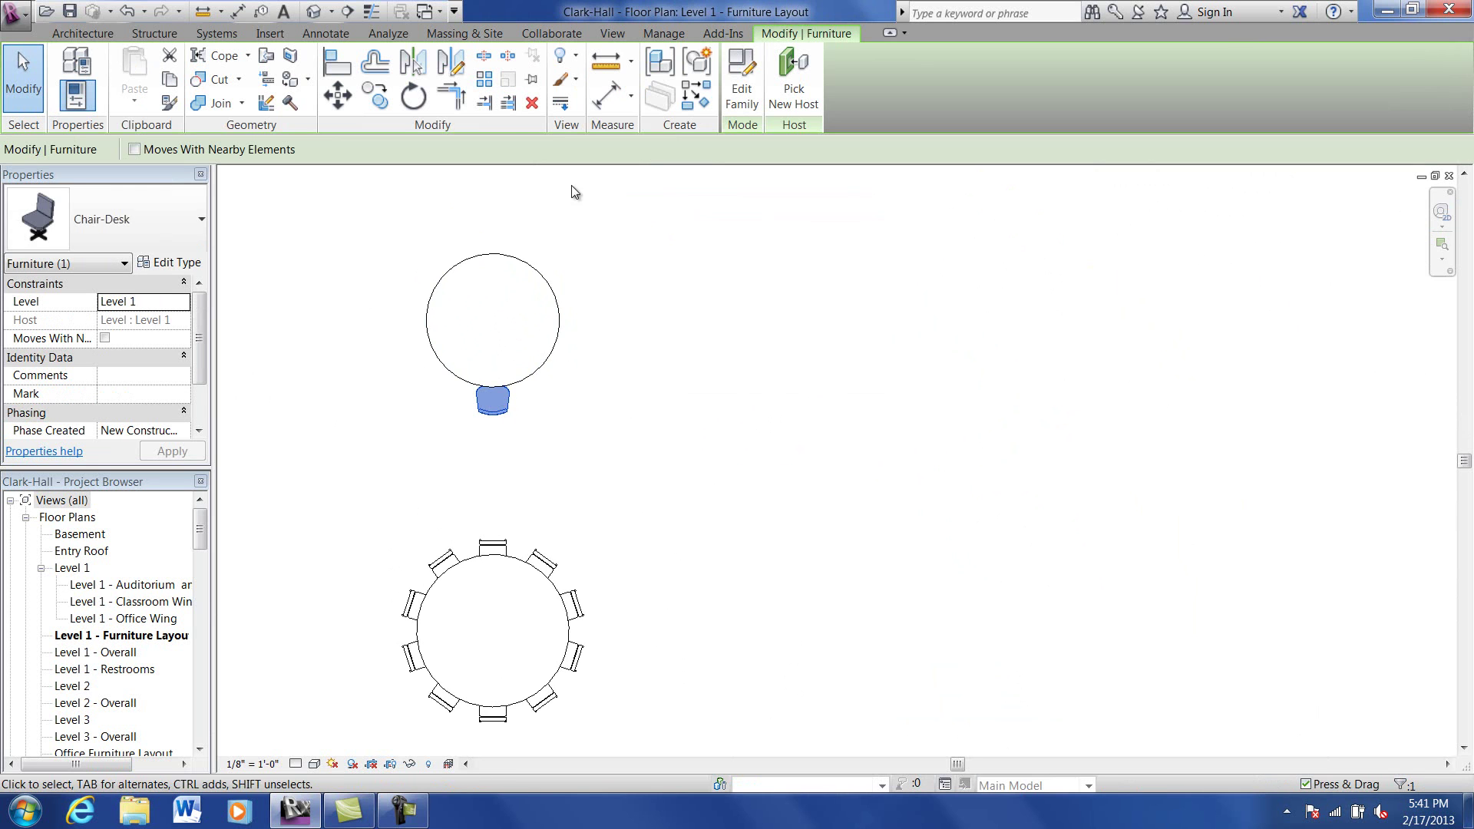
left_click(485, 79)
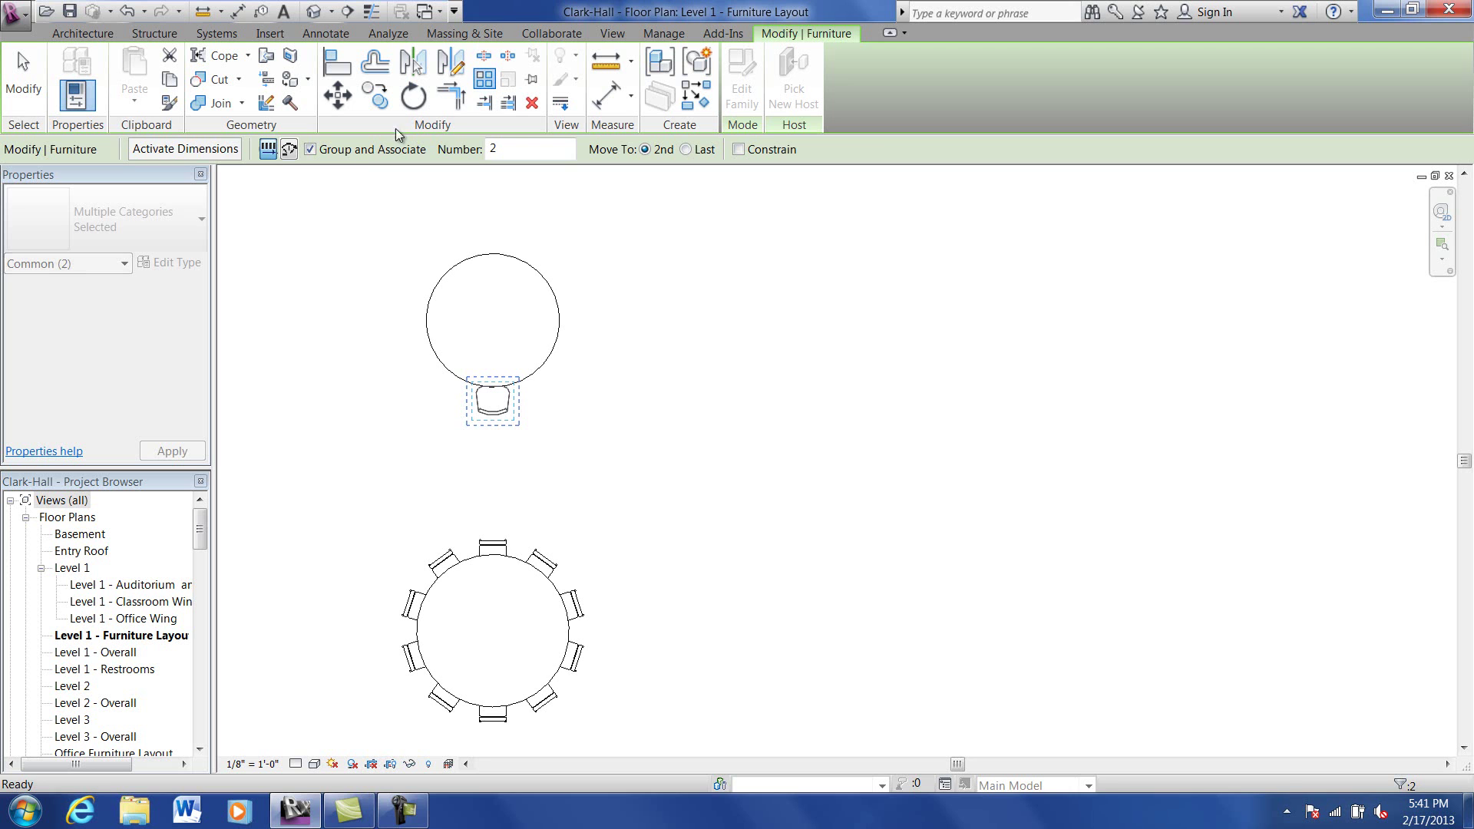
left_click(288, 151)
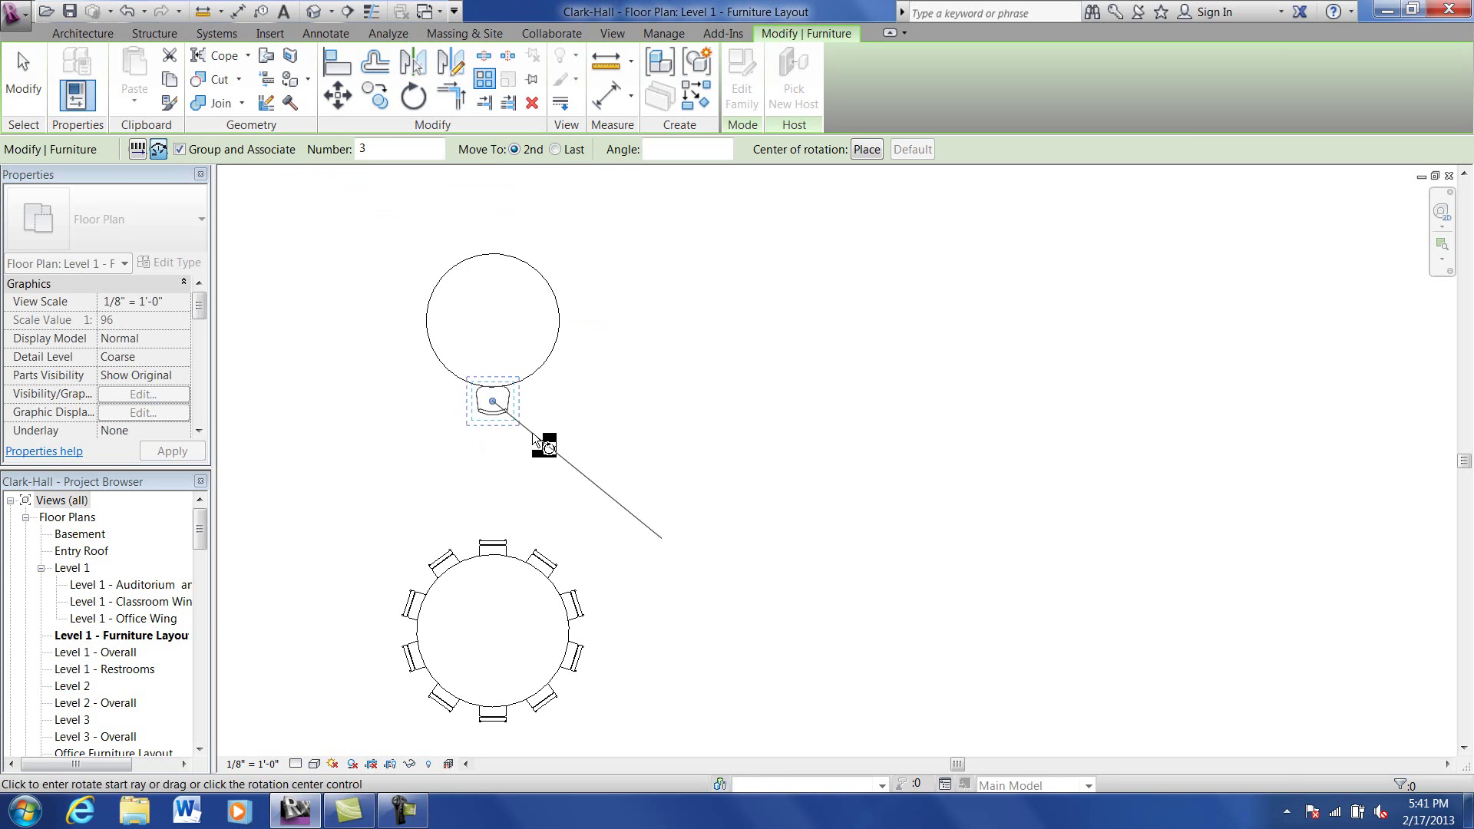
scroll(500, 410, "up", 2)
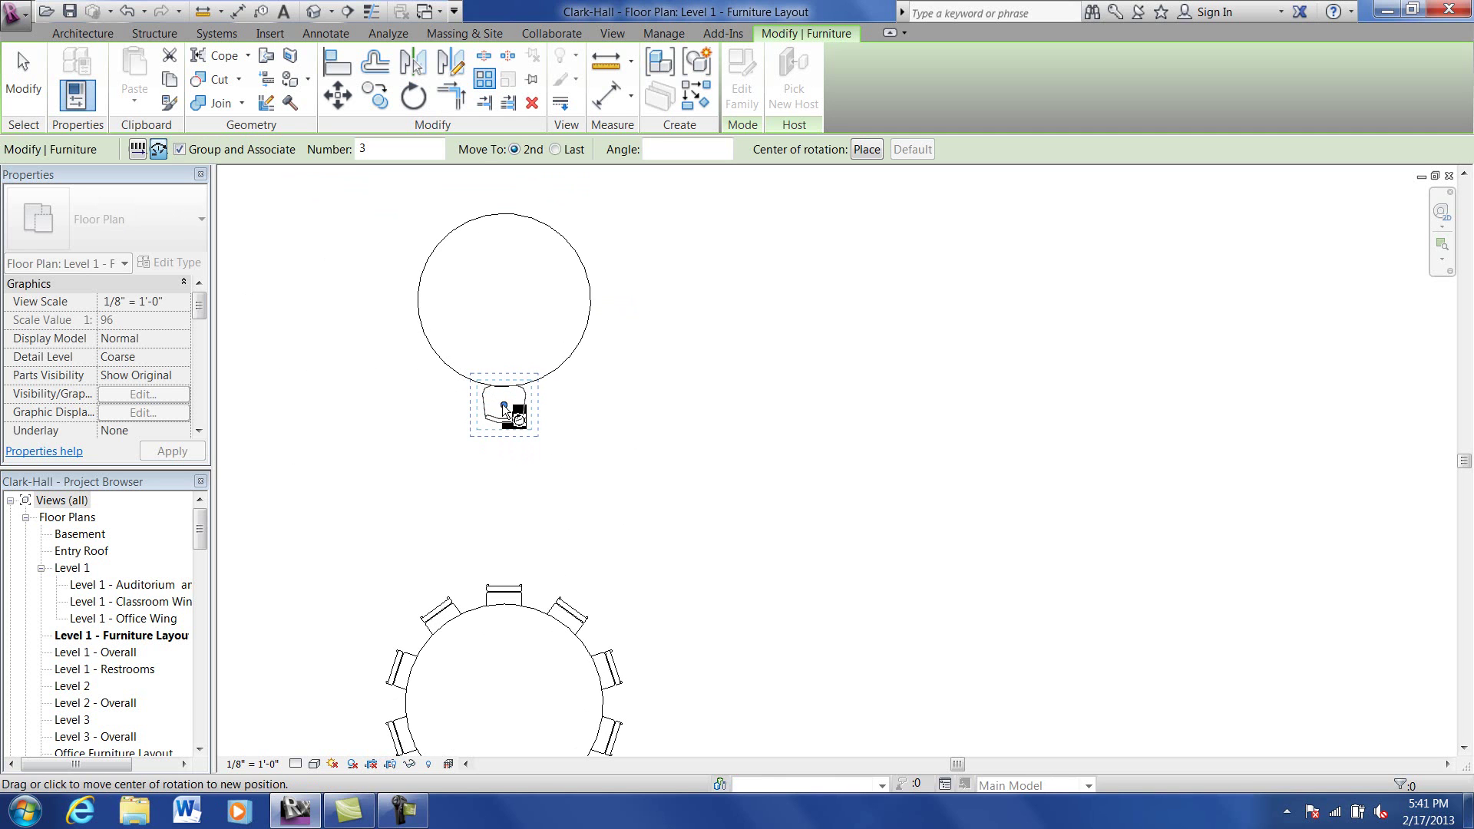
left_click_drag(503, 411, 504, 304)
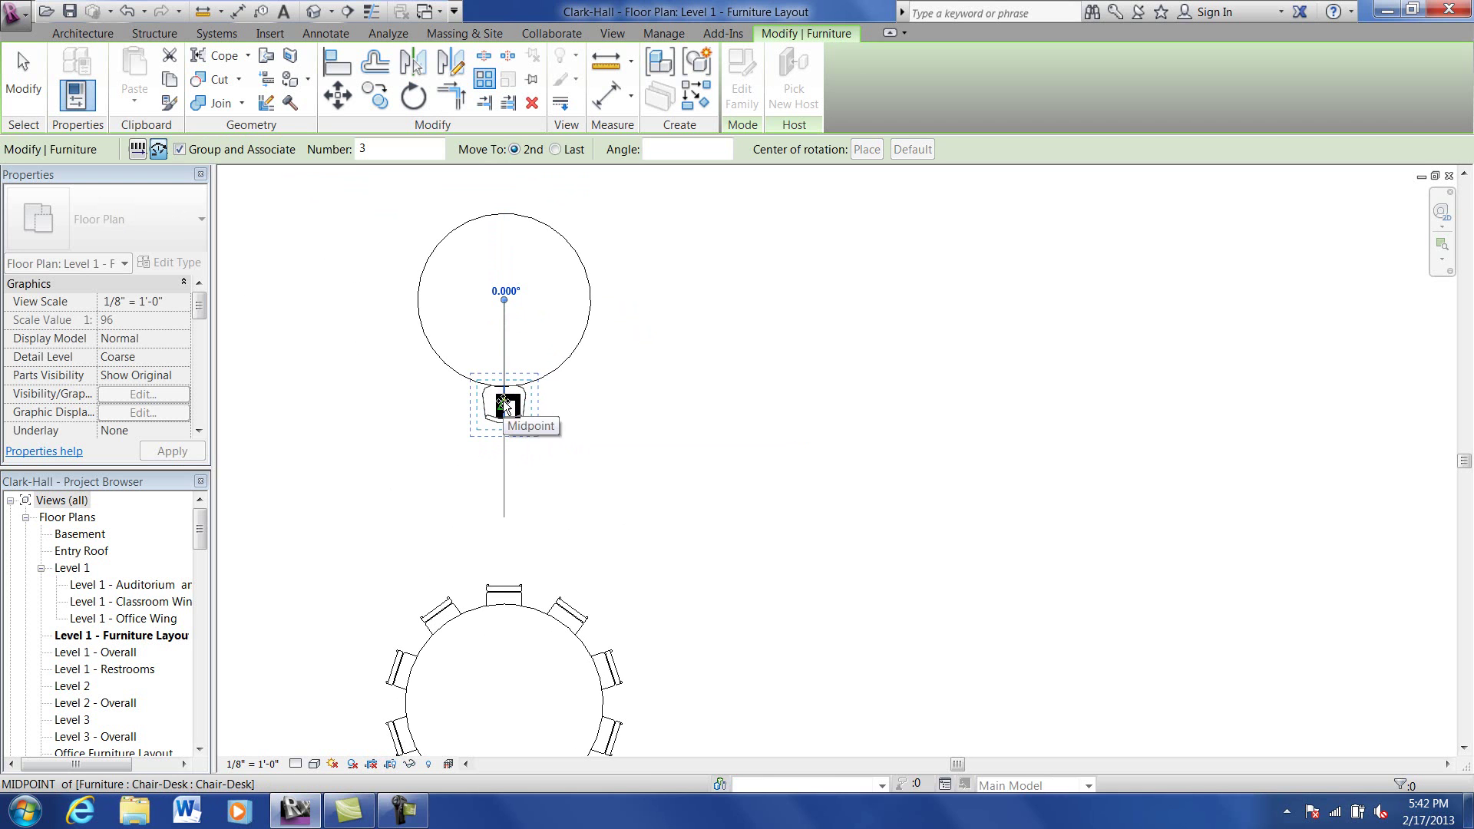
Step: Rotate the second array member 45° from the original chair about the table's center and set the array count to 8
left_click(503, 405)
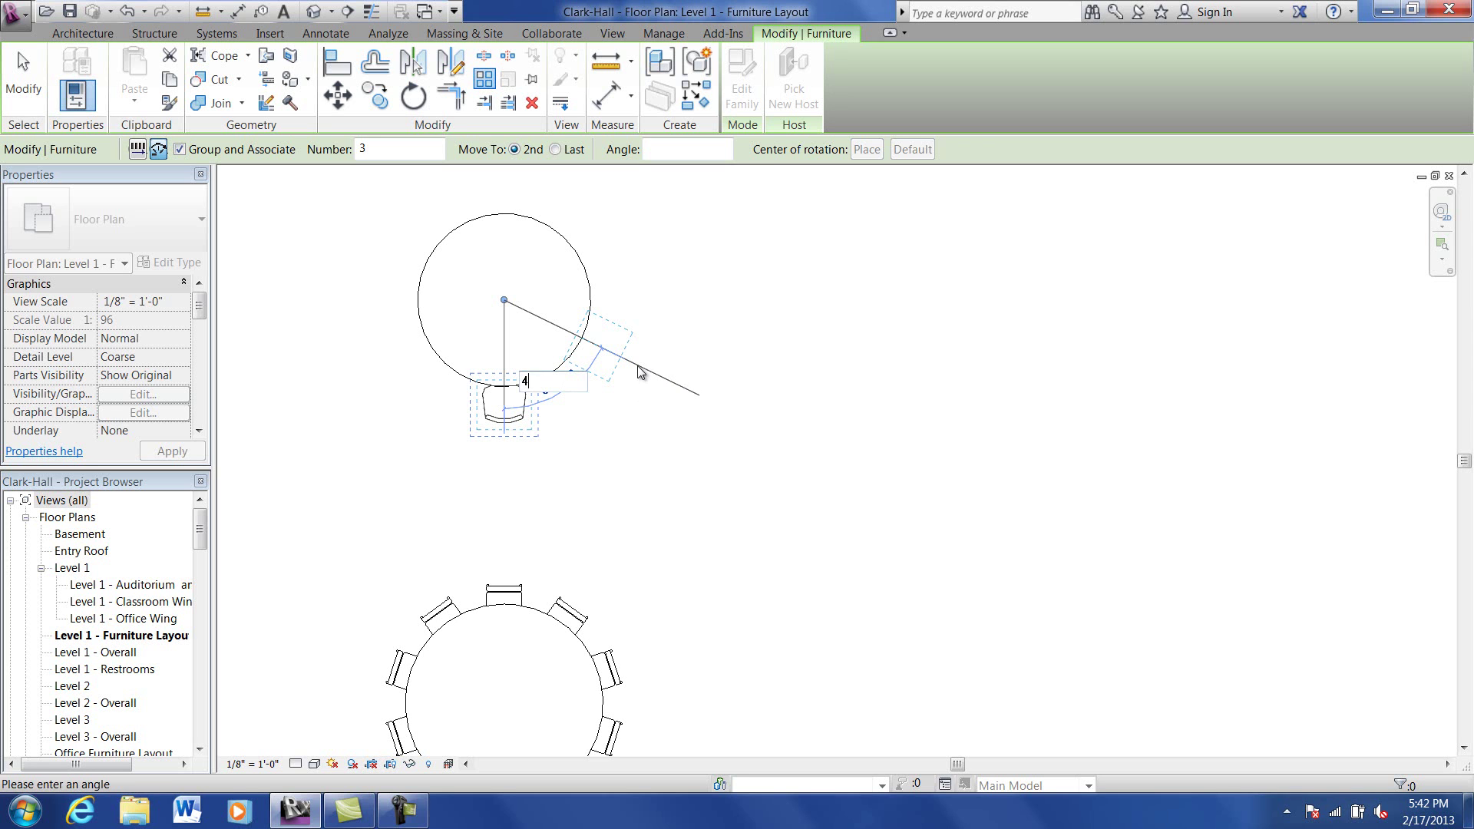
left_click(642, 372)
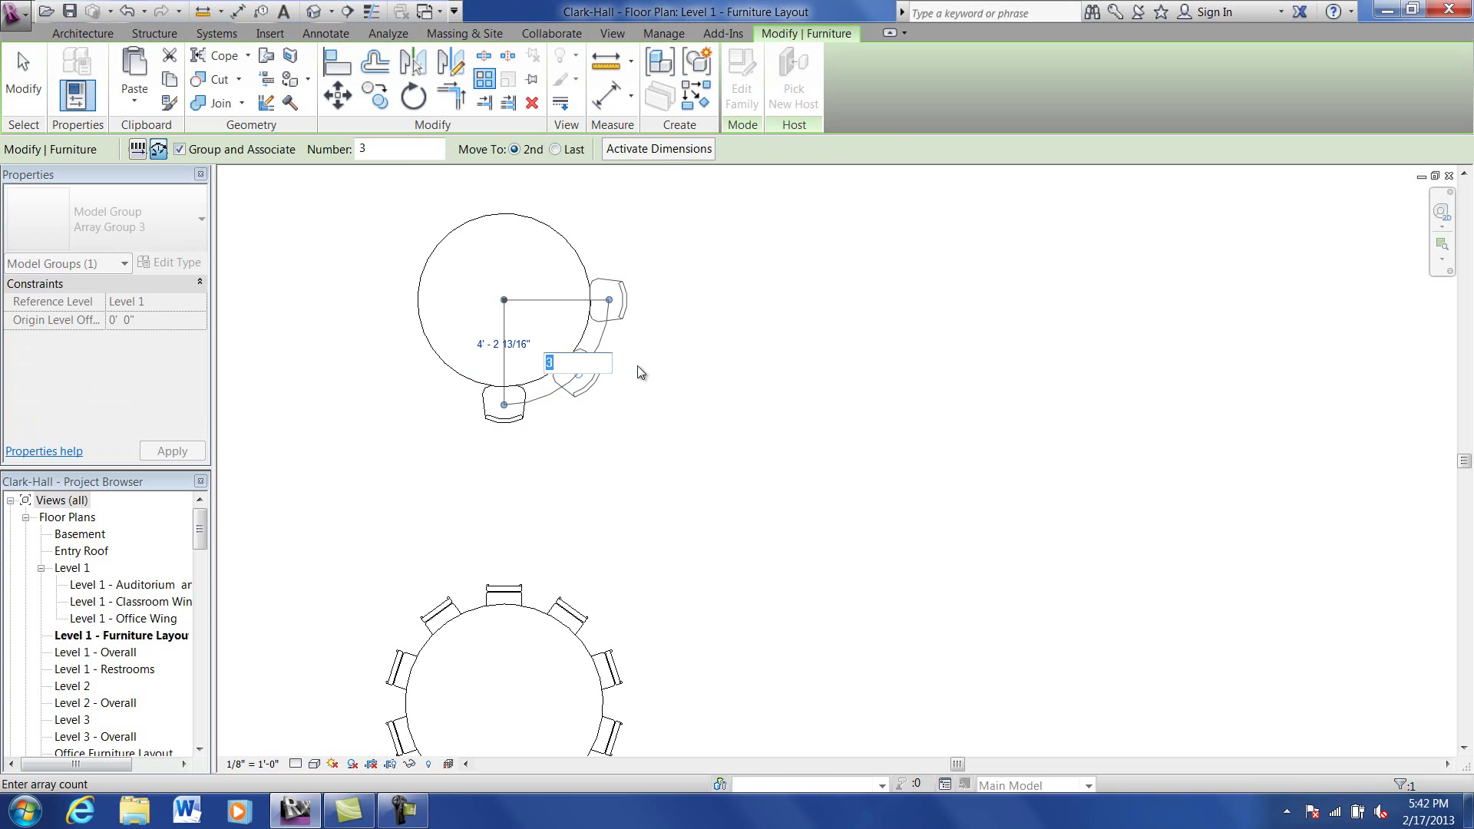
key("Return")
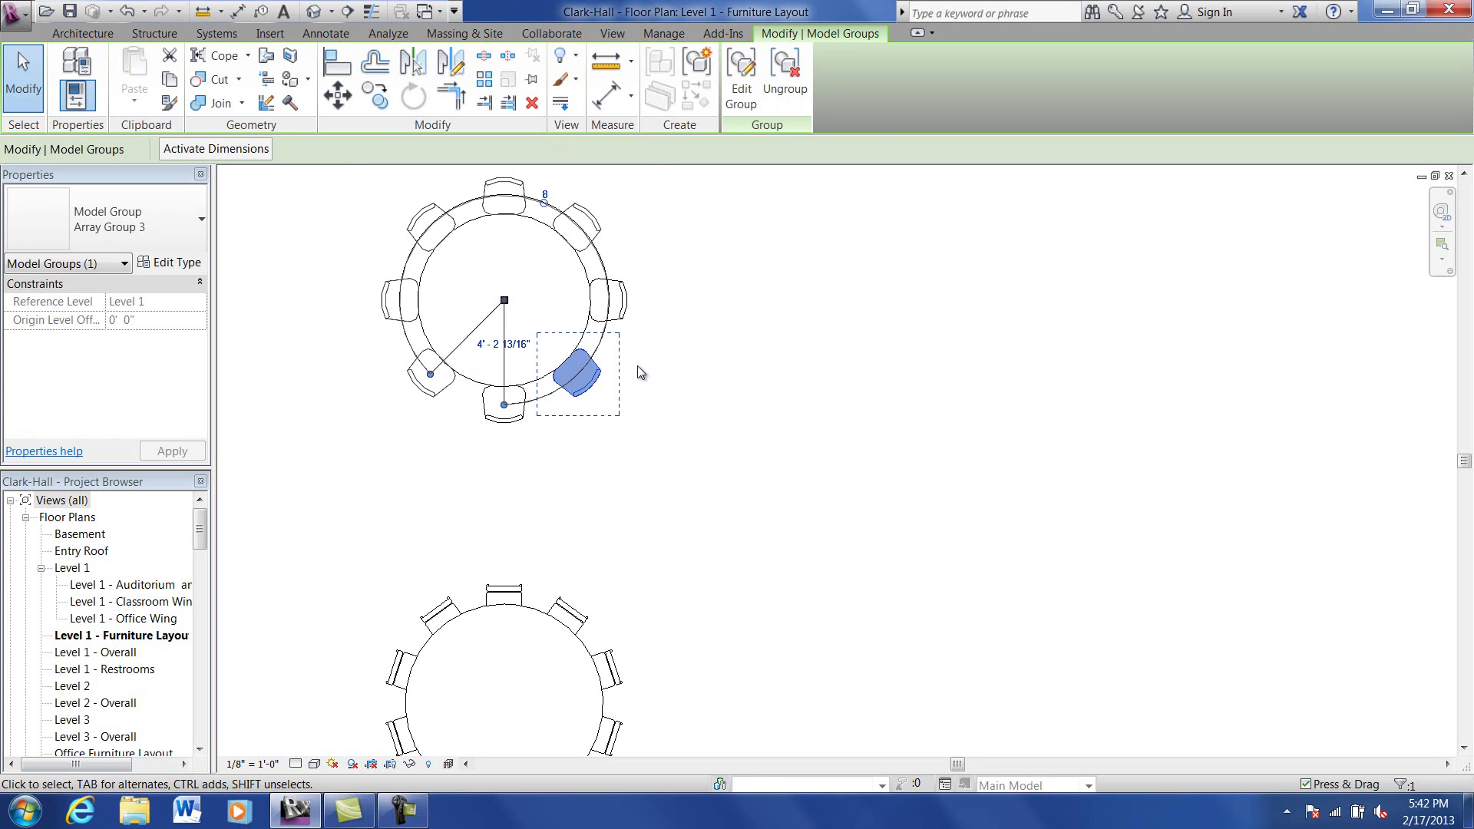
right_click(662, 243)
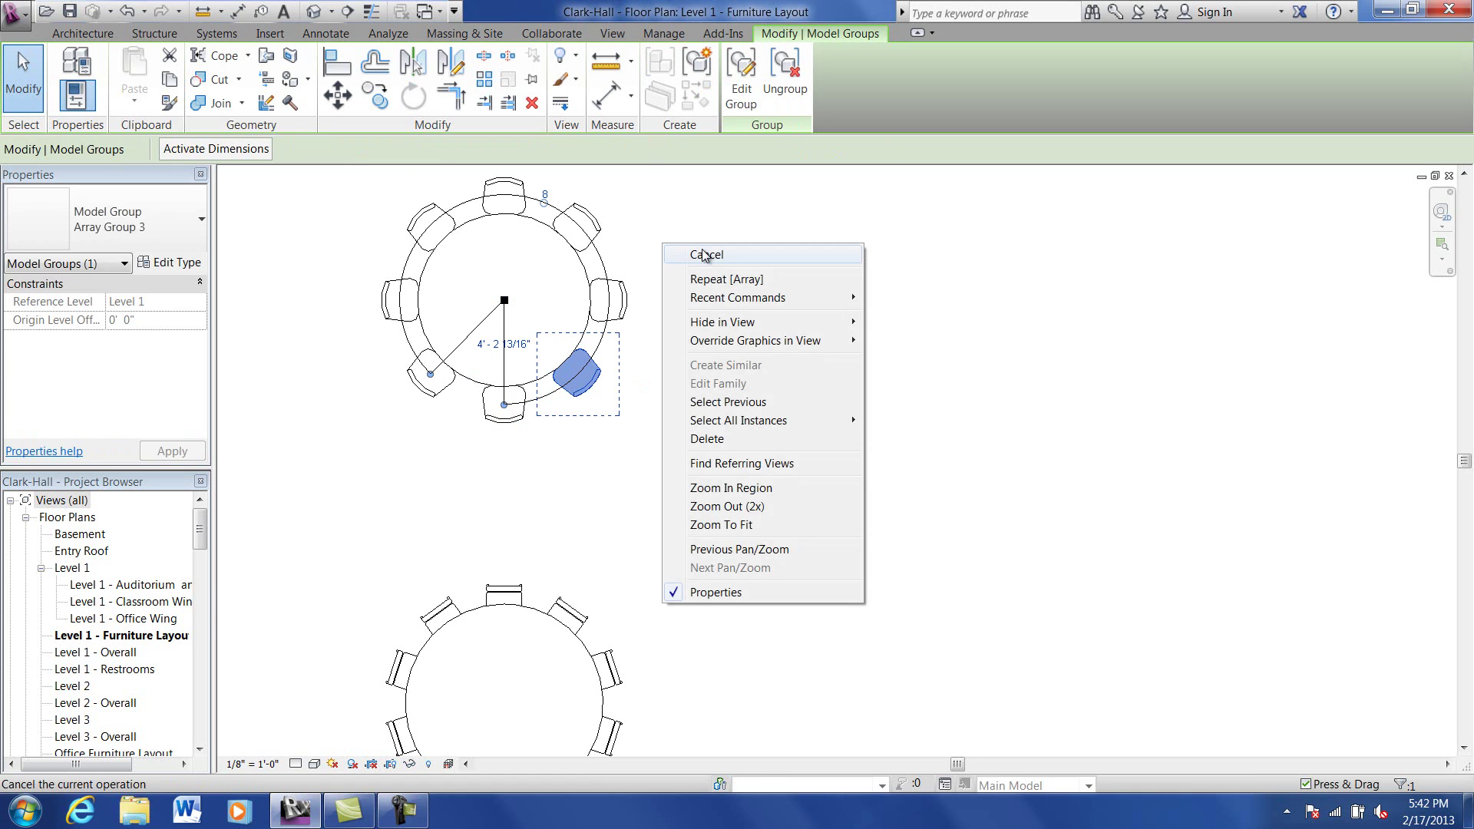
left_click(702, 254)
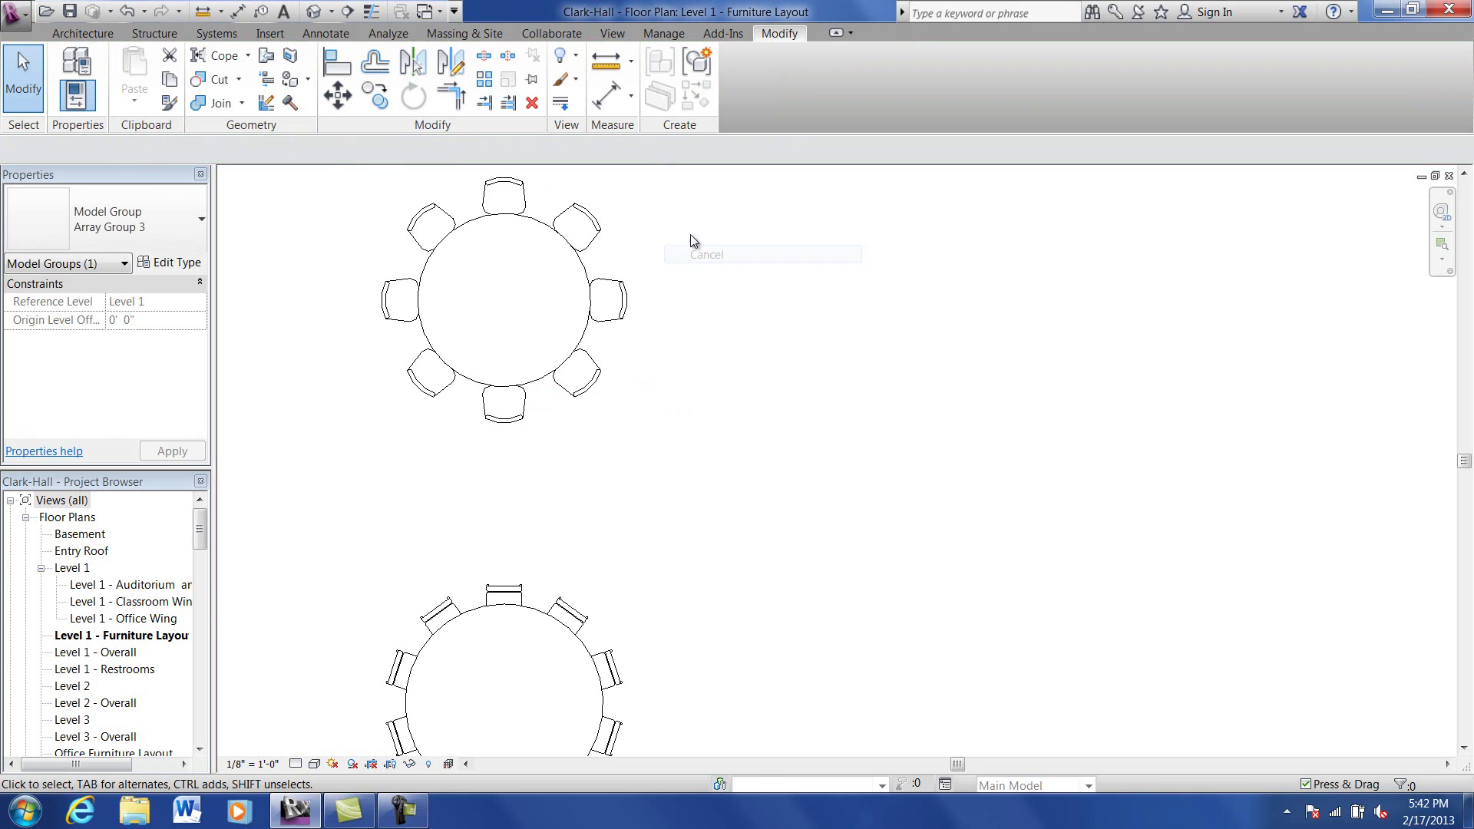
Step: Undo the radial chair array around the upper round table
left_click(128, 11)
scroll(526, 356, "up", 2)
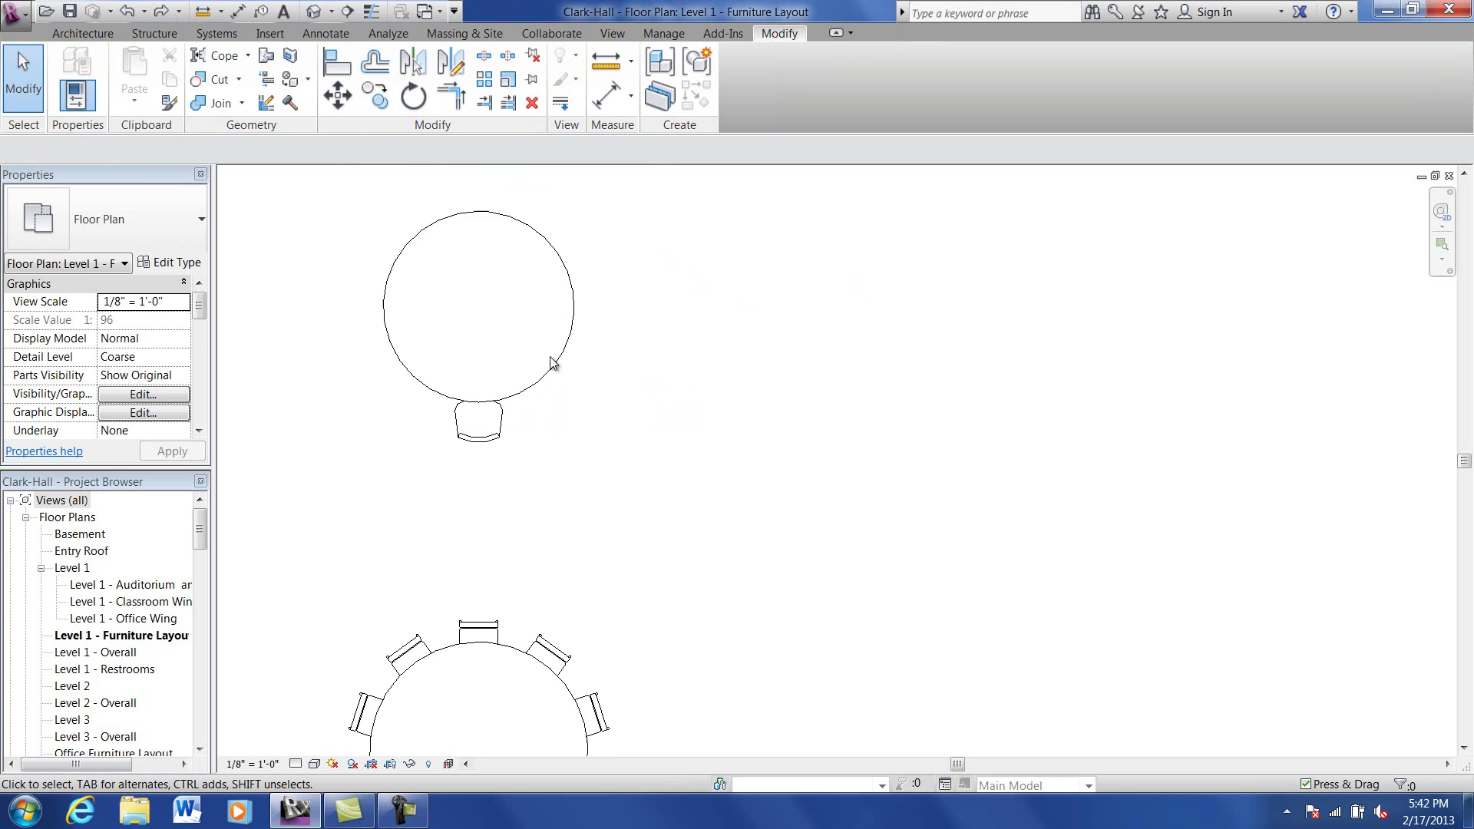
Step: Set up a radial array of the desk chair centered on the upper round table, using Move To Last and starting from the chair
left_click(501, 427)
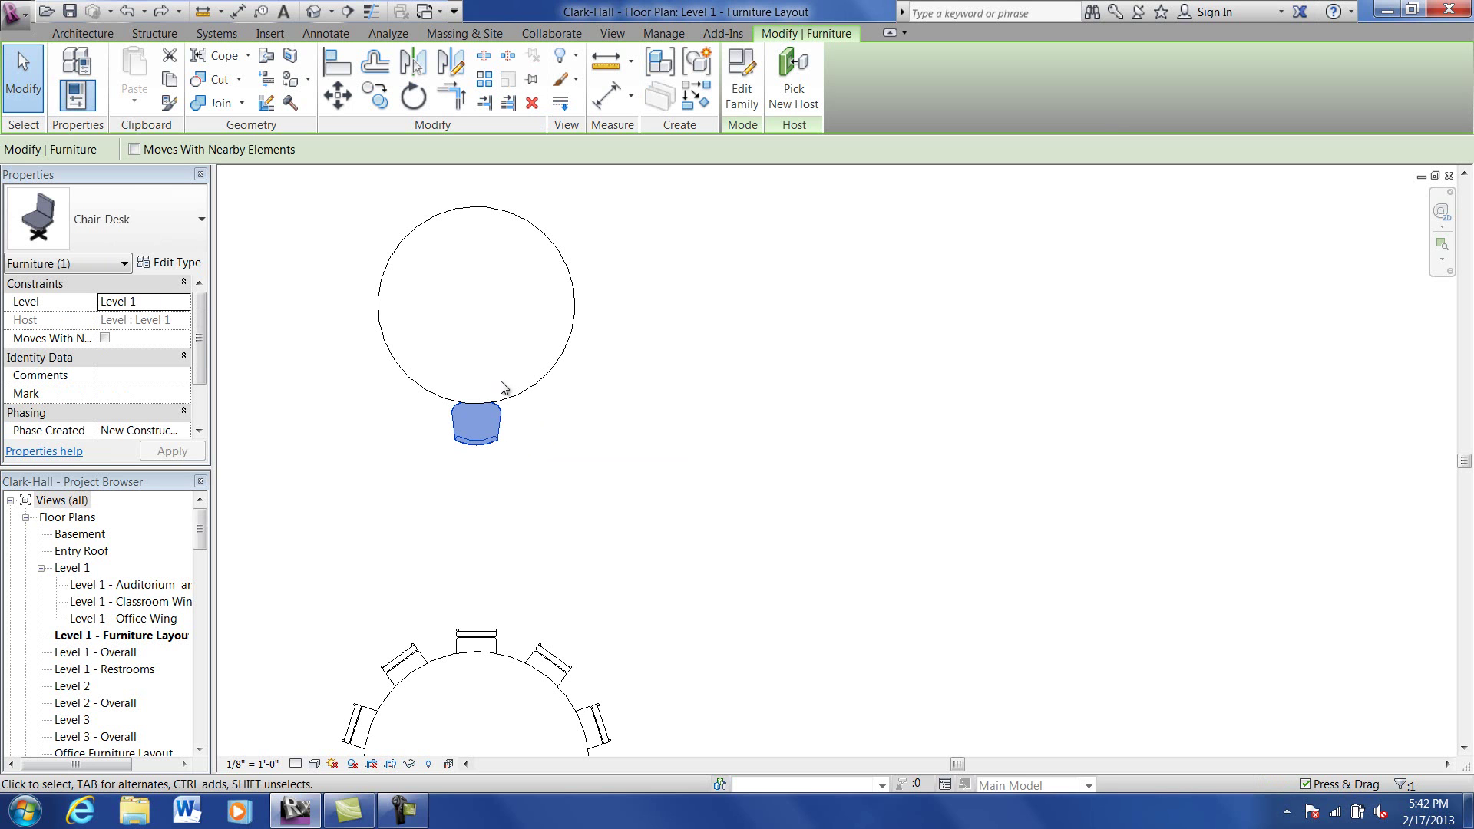
left_click(485, 78)
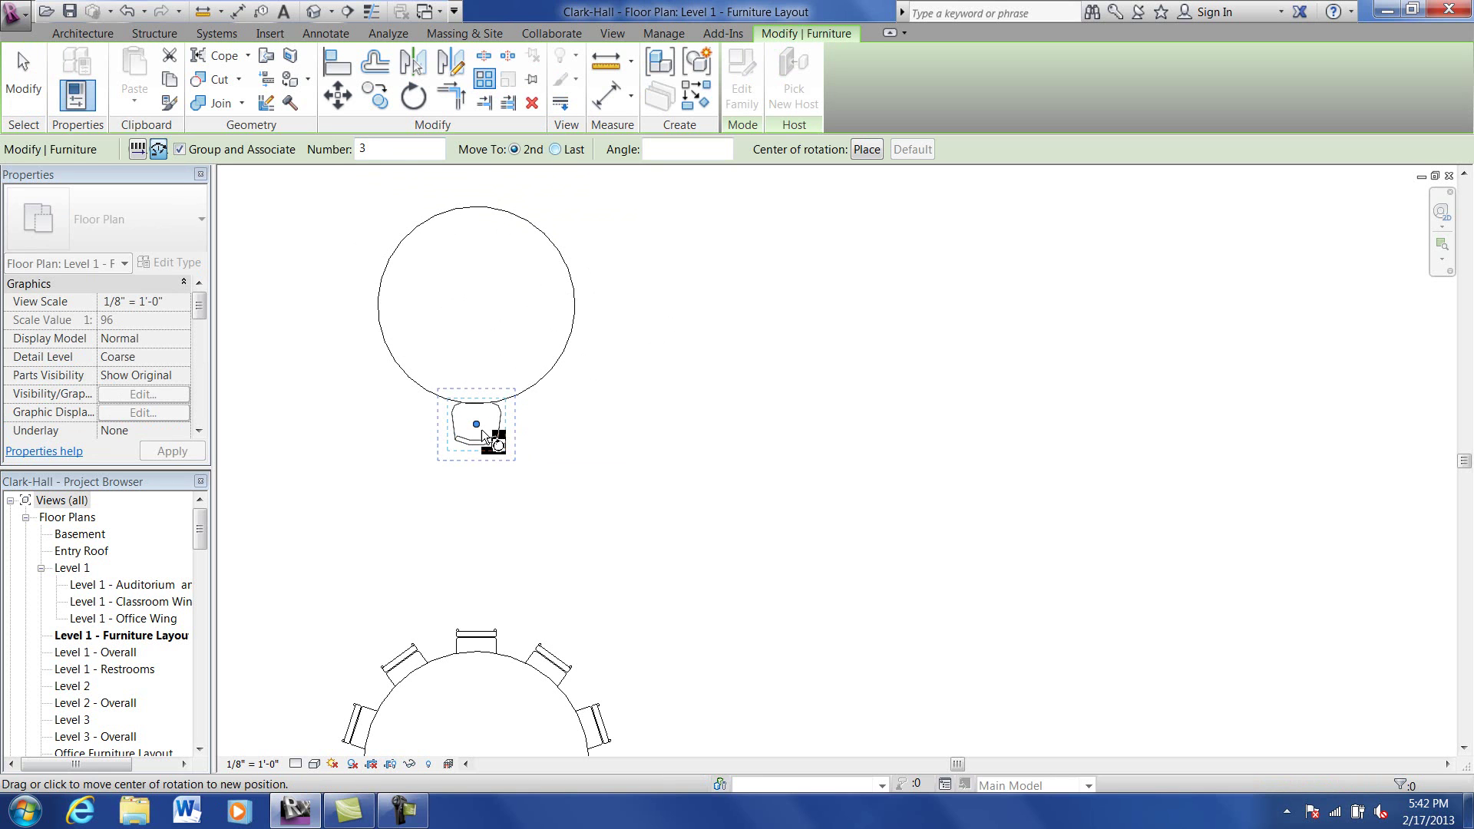
left_click_drag(476, 425, 476, 309)
left_click(556, 150)
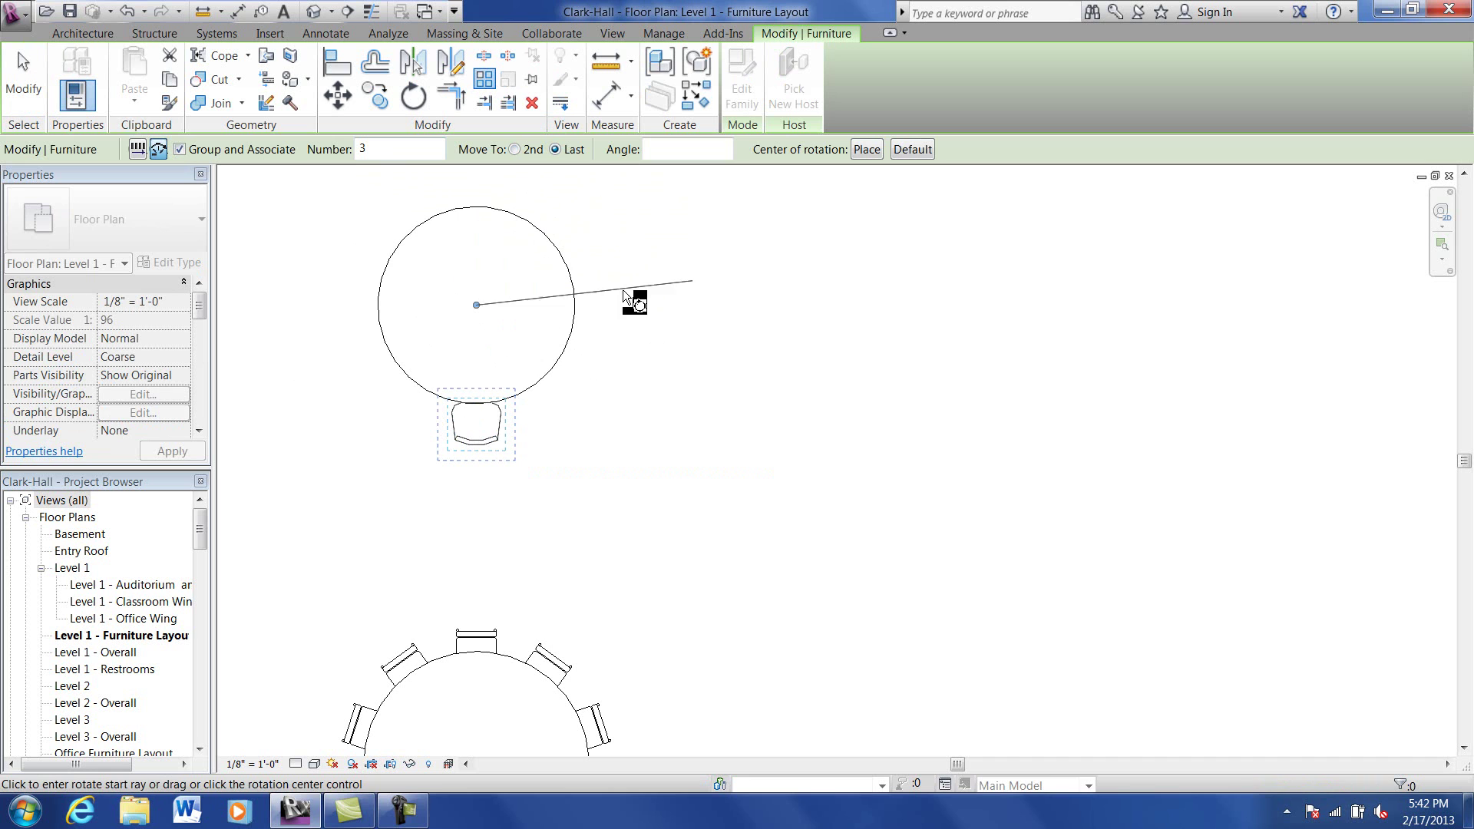
left_click(477, 424)
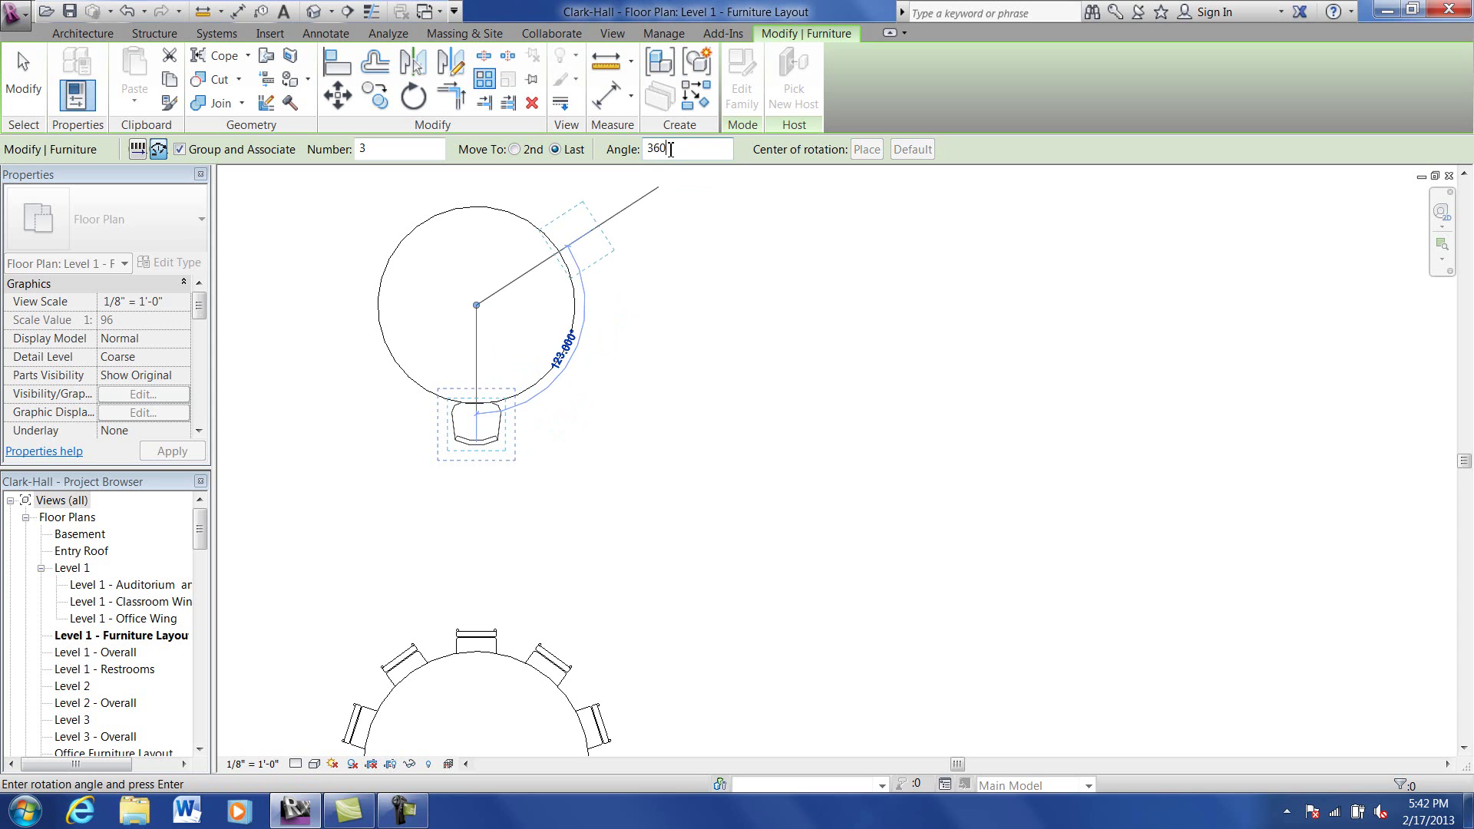
Step: Complete the radial array with a 360° total angle and a count of 8 chairs around the table
key("Return")
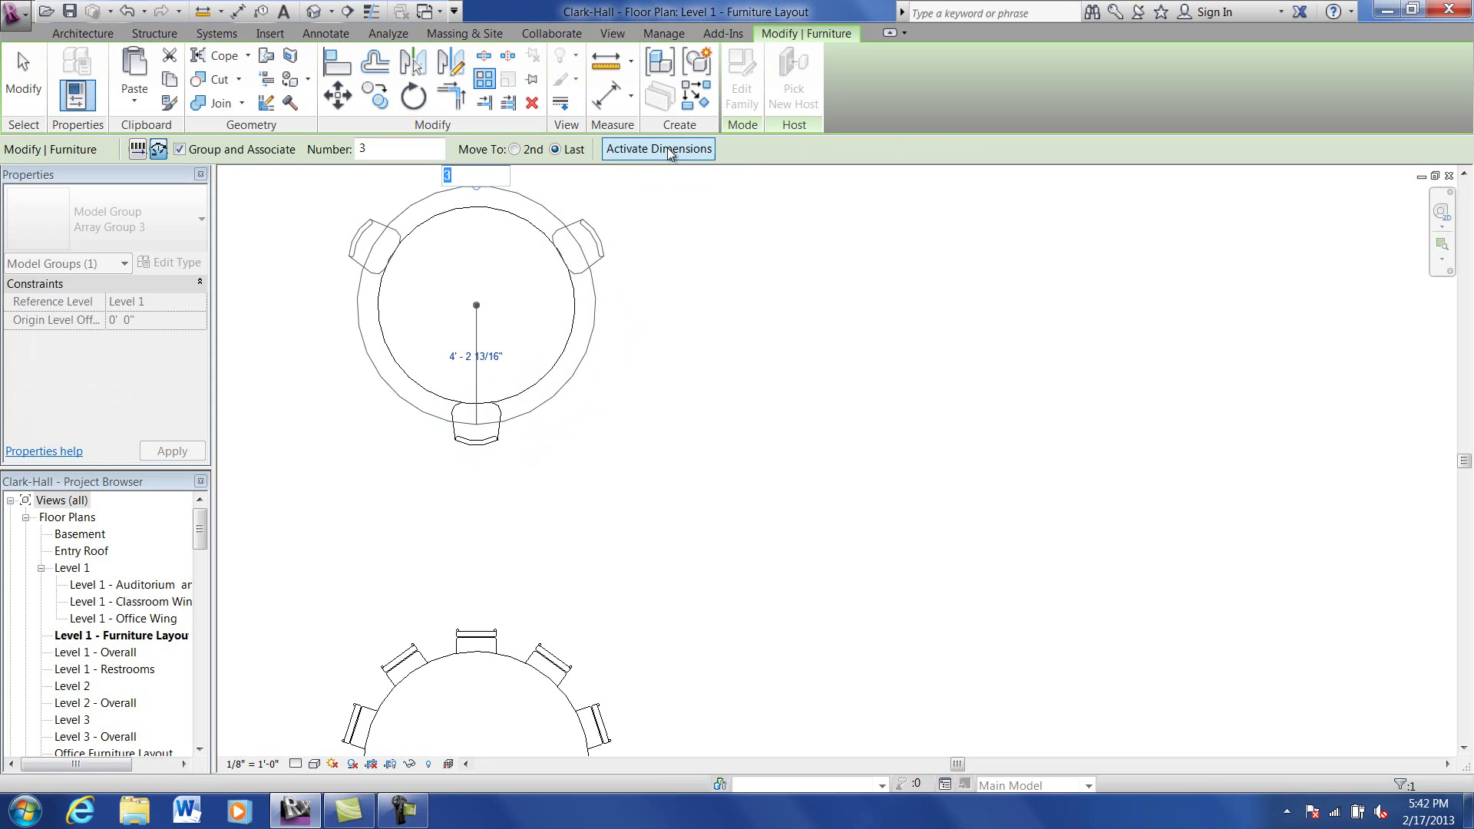
type("8")
key("Return")
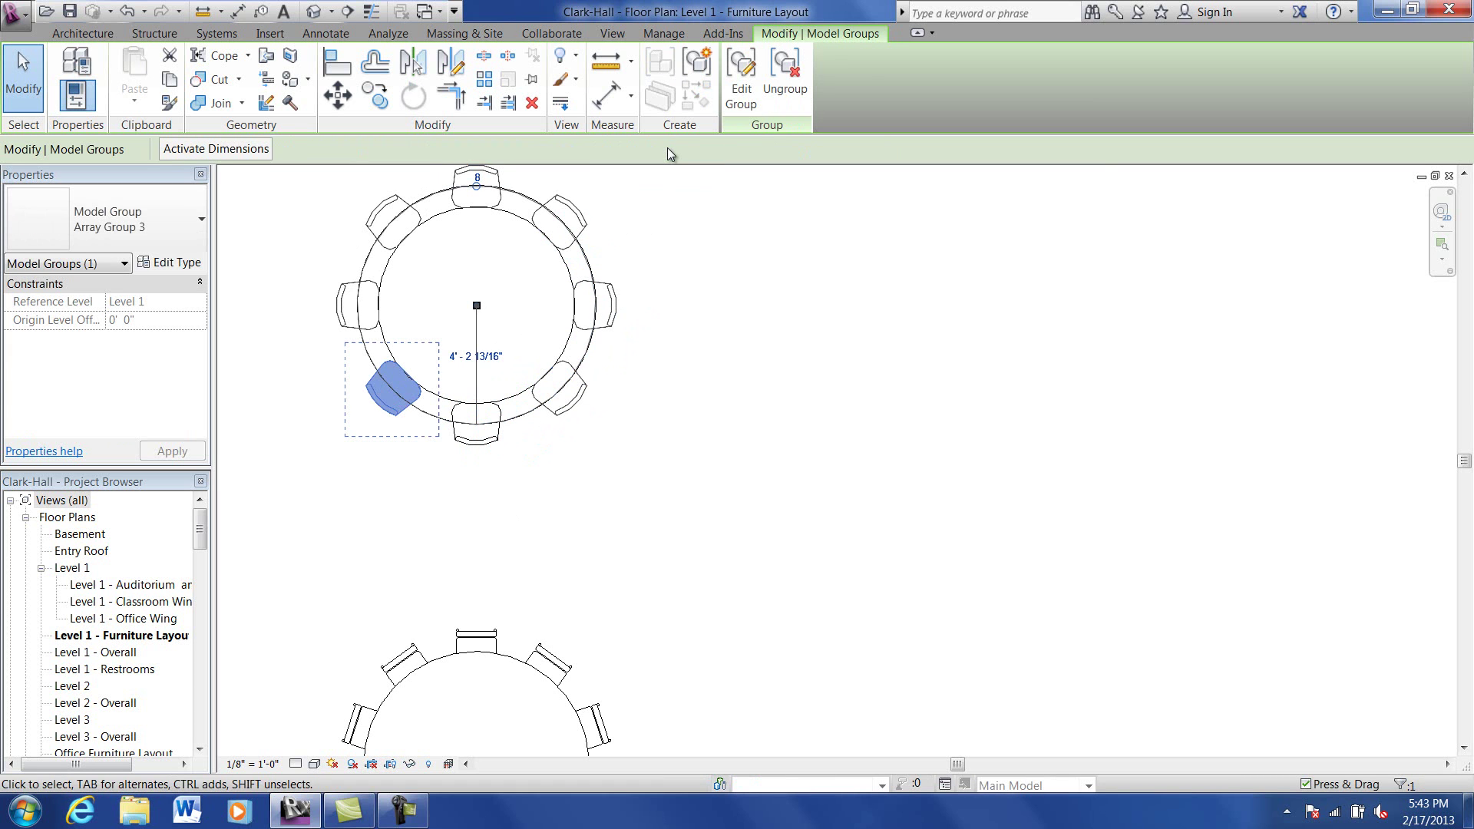
key("Escape")
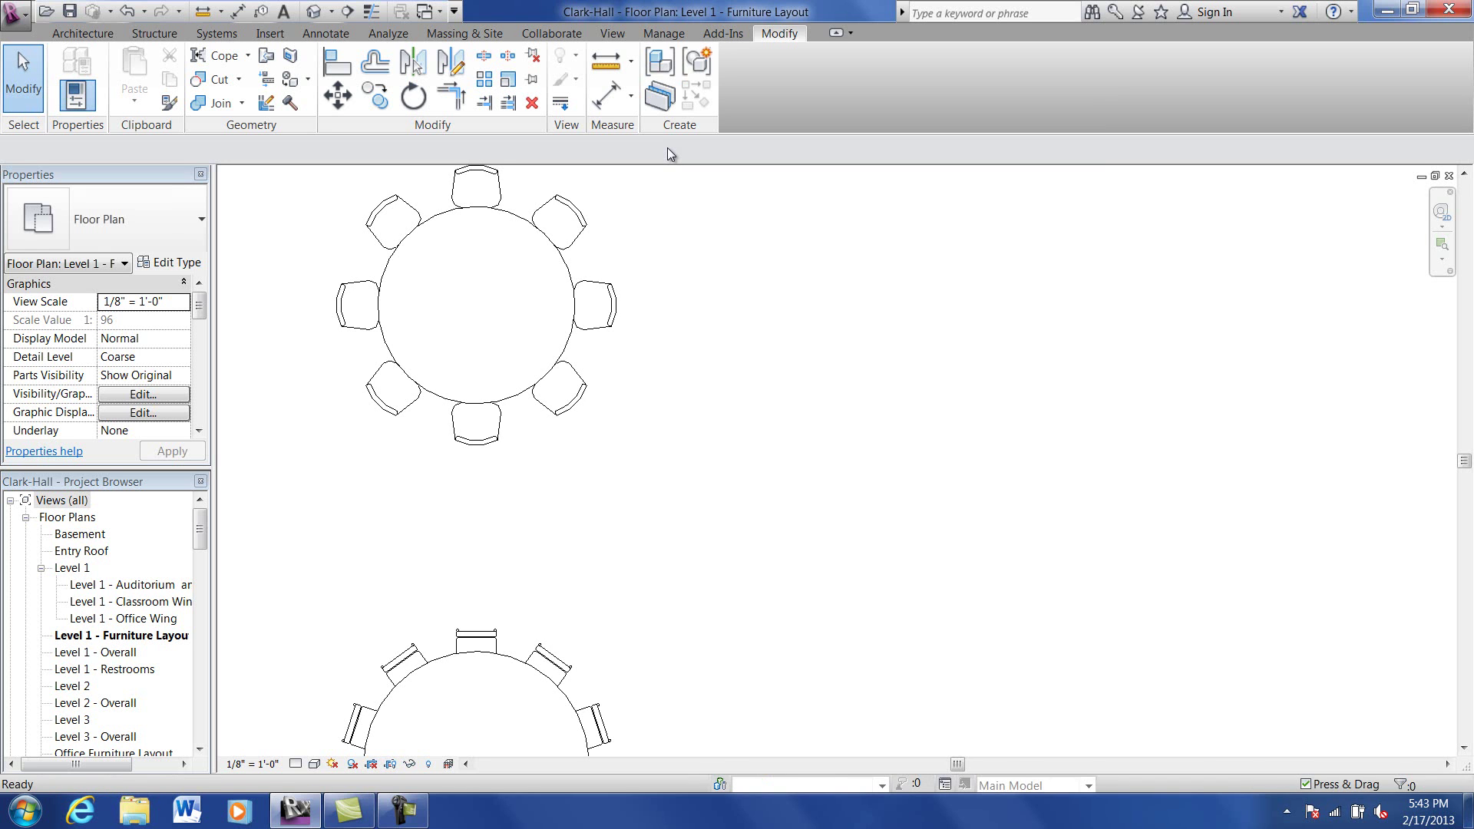
Step: Ungroup the upper-right chair of the radial array and move it well clear of the table, to its right
scroll(644, 334, "down", 3)
scroll(640, 333, "up", 1)
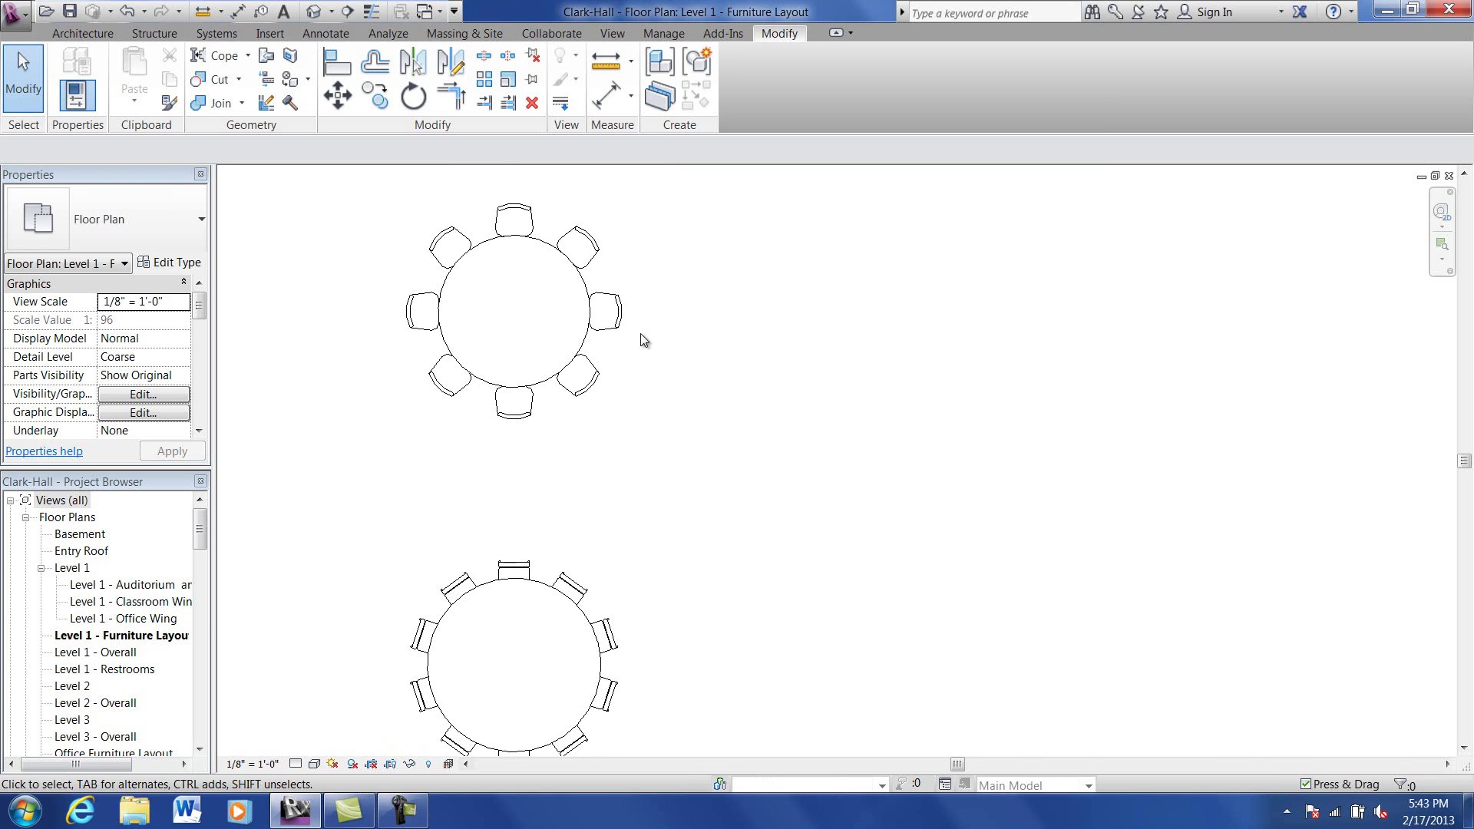
left_click(600, 245)
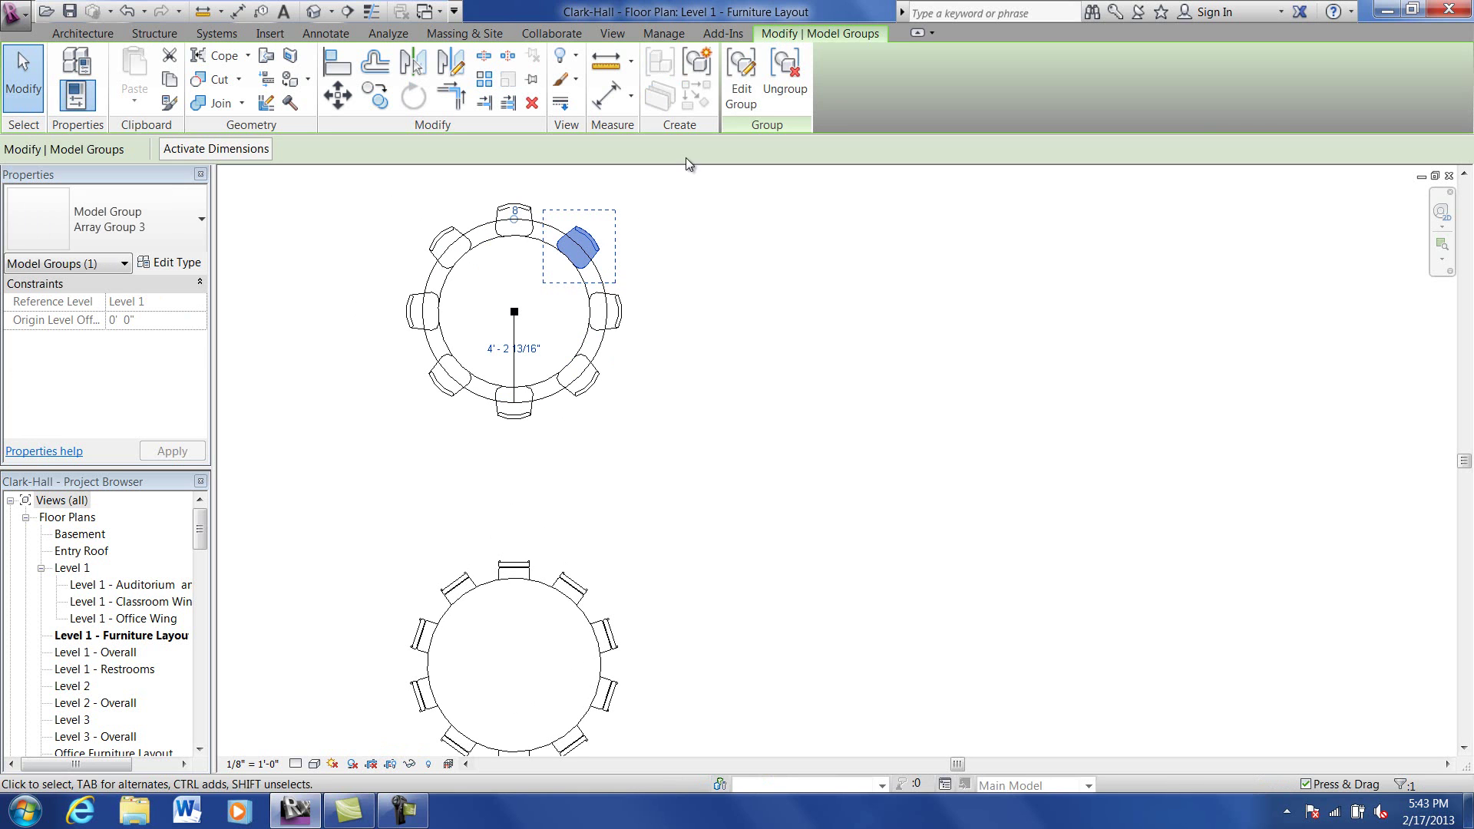
left_click(778, 86)
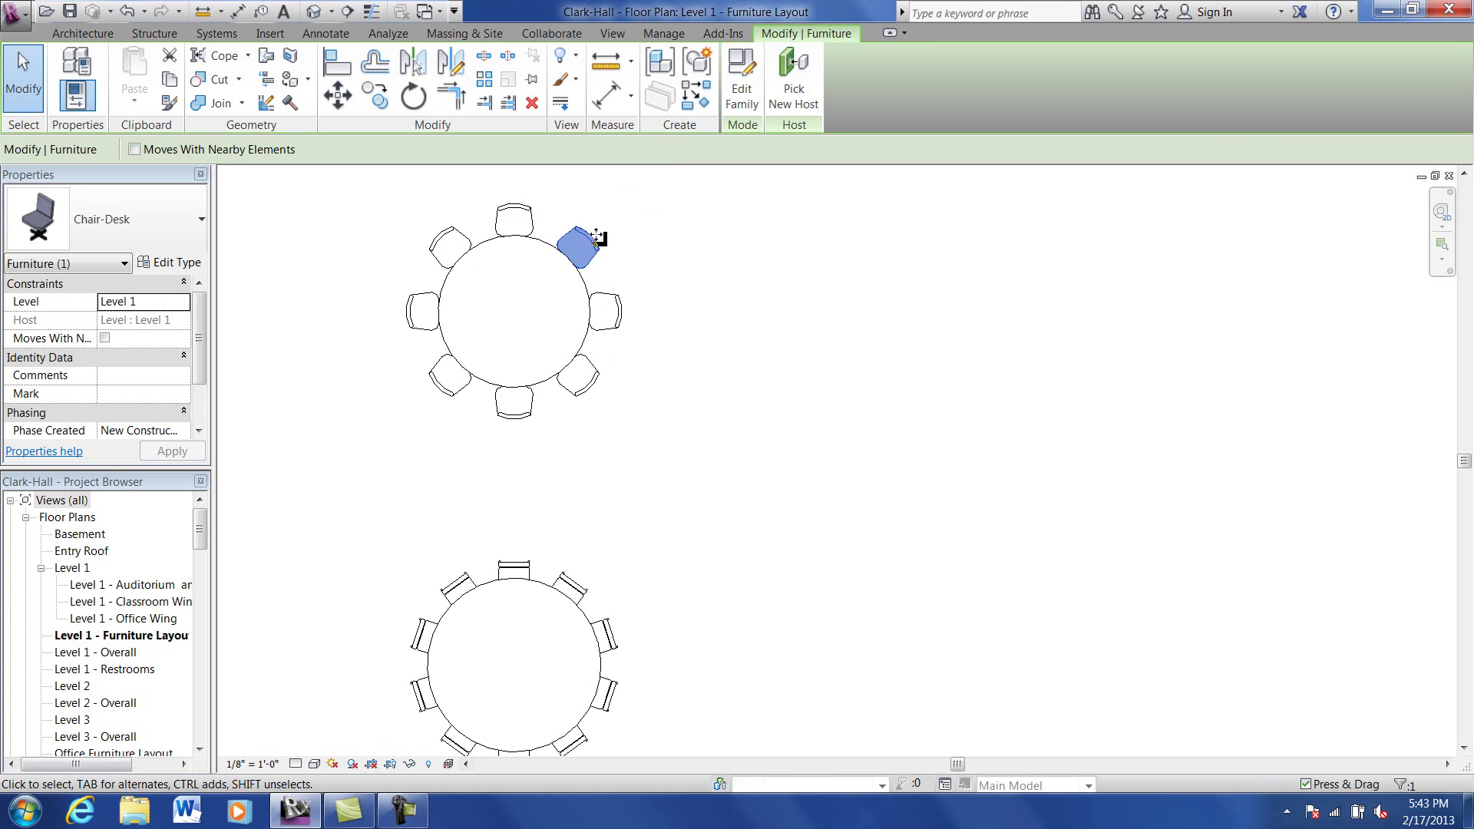
left_click_drag(587, 240, 884, 292)
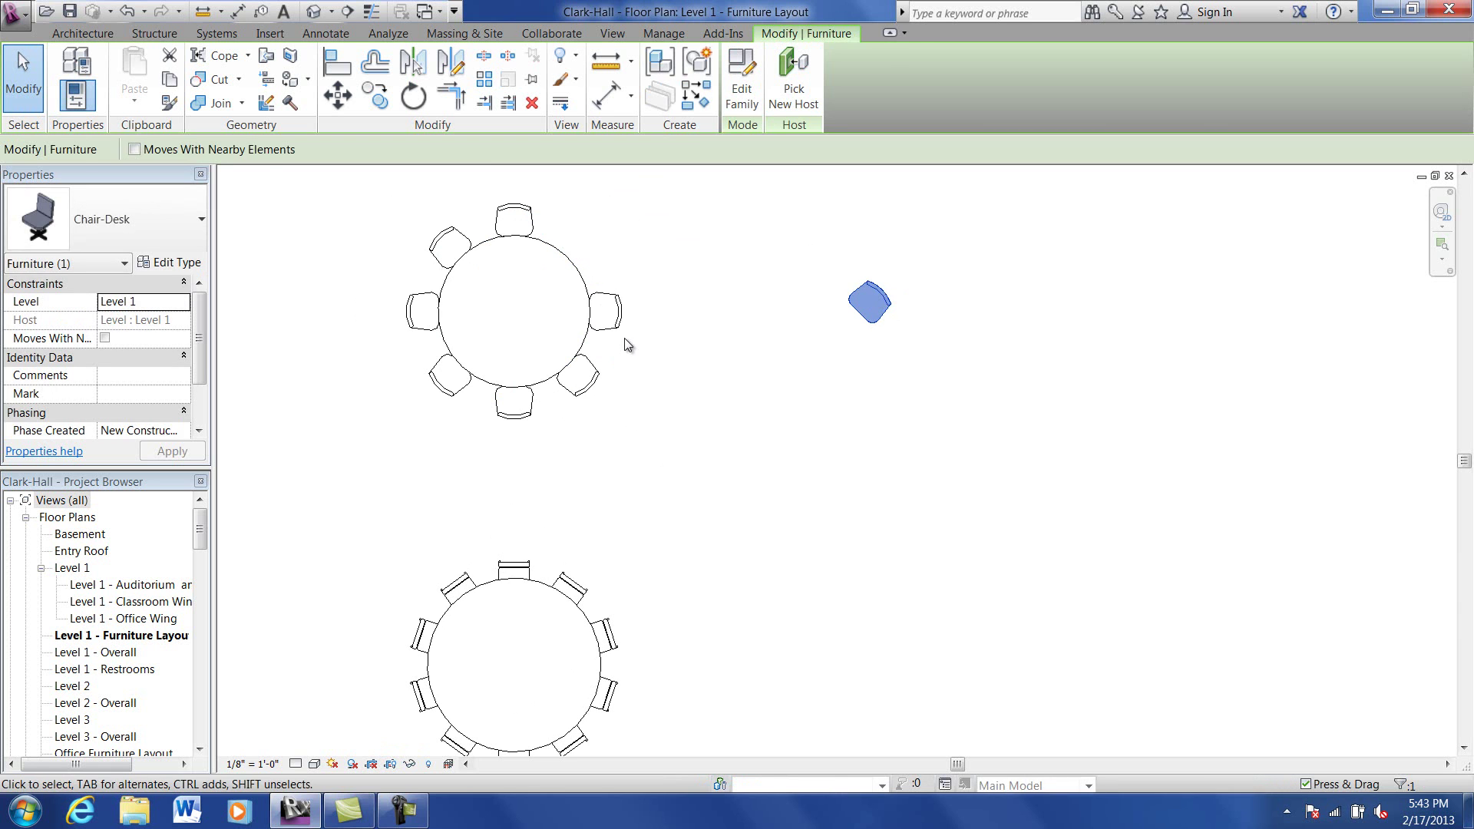
Step: Ungroup the chair at the table's right side and move it away, just below the other detached chair
left_click(614, 315)
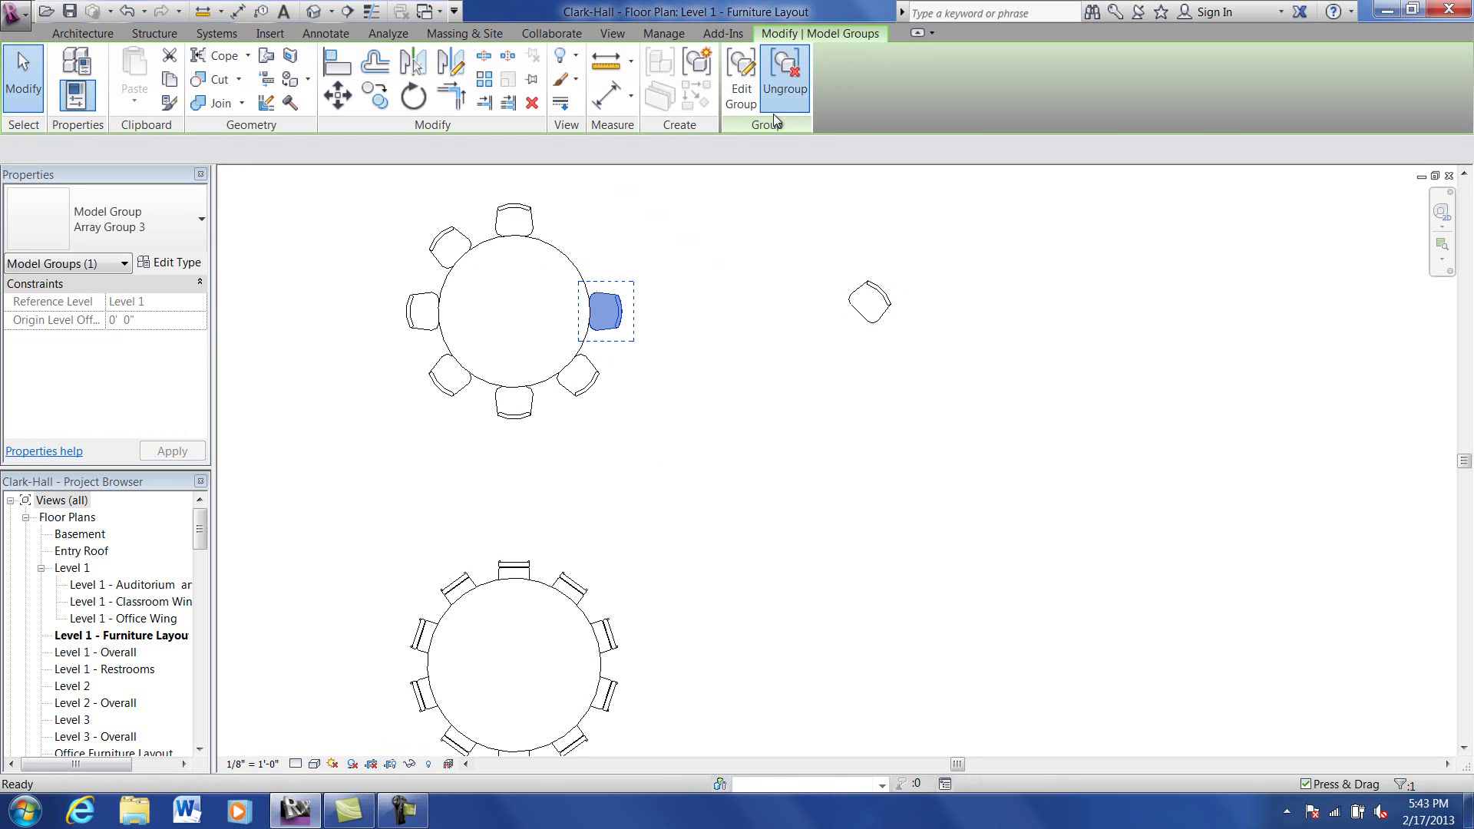
left_click(780, 89)
left_click_drag(616, 326, 925, 423)
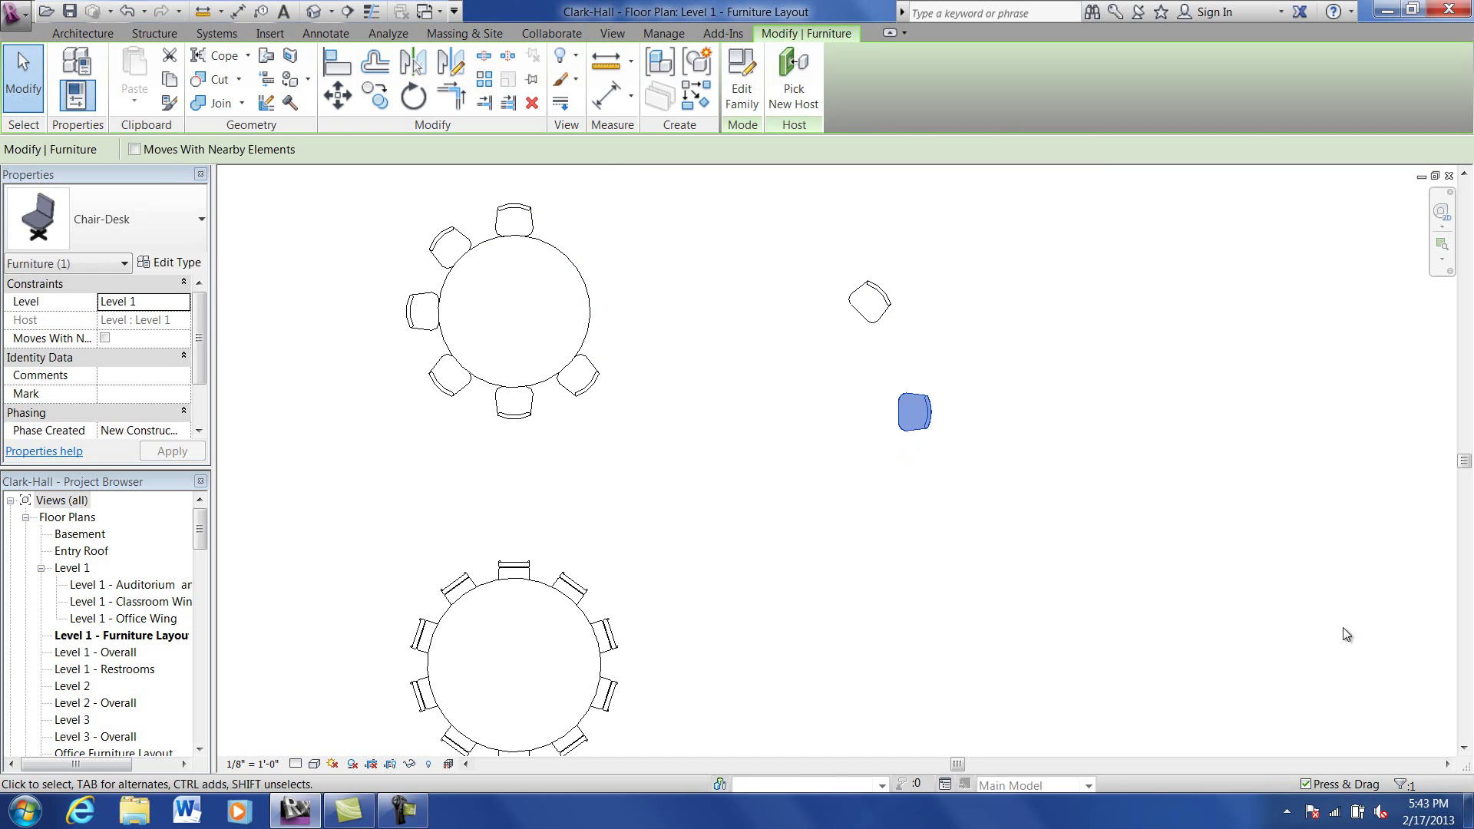
Step: Split the upper exterior brick wall of the large room containing the tables about 18' 6" from its upper-left corner, and select the longer segment
scroll(756, 257, "down", 4)
scroll(744, 261, "down", 1)
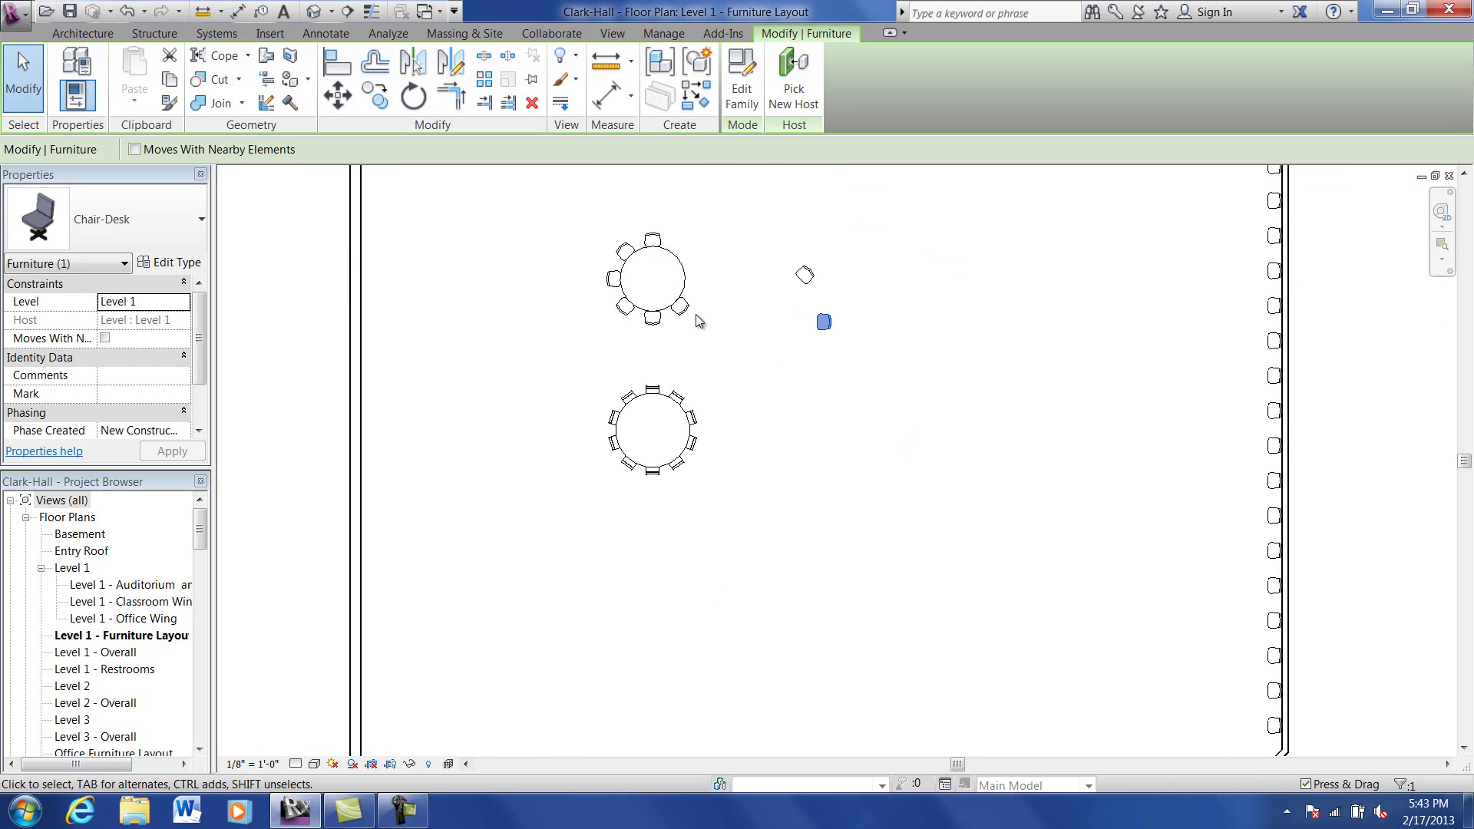
scroll(701, 320, "up", 2)
scroll(728, 329, "down", 2)
scroll(725, 326, "down", 5)
middle_click_drag(794, 362, 578, 385)
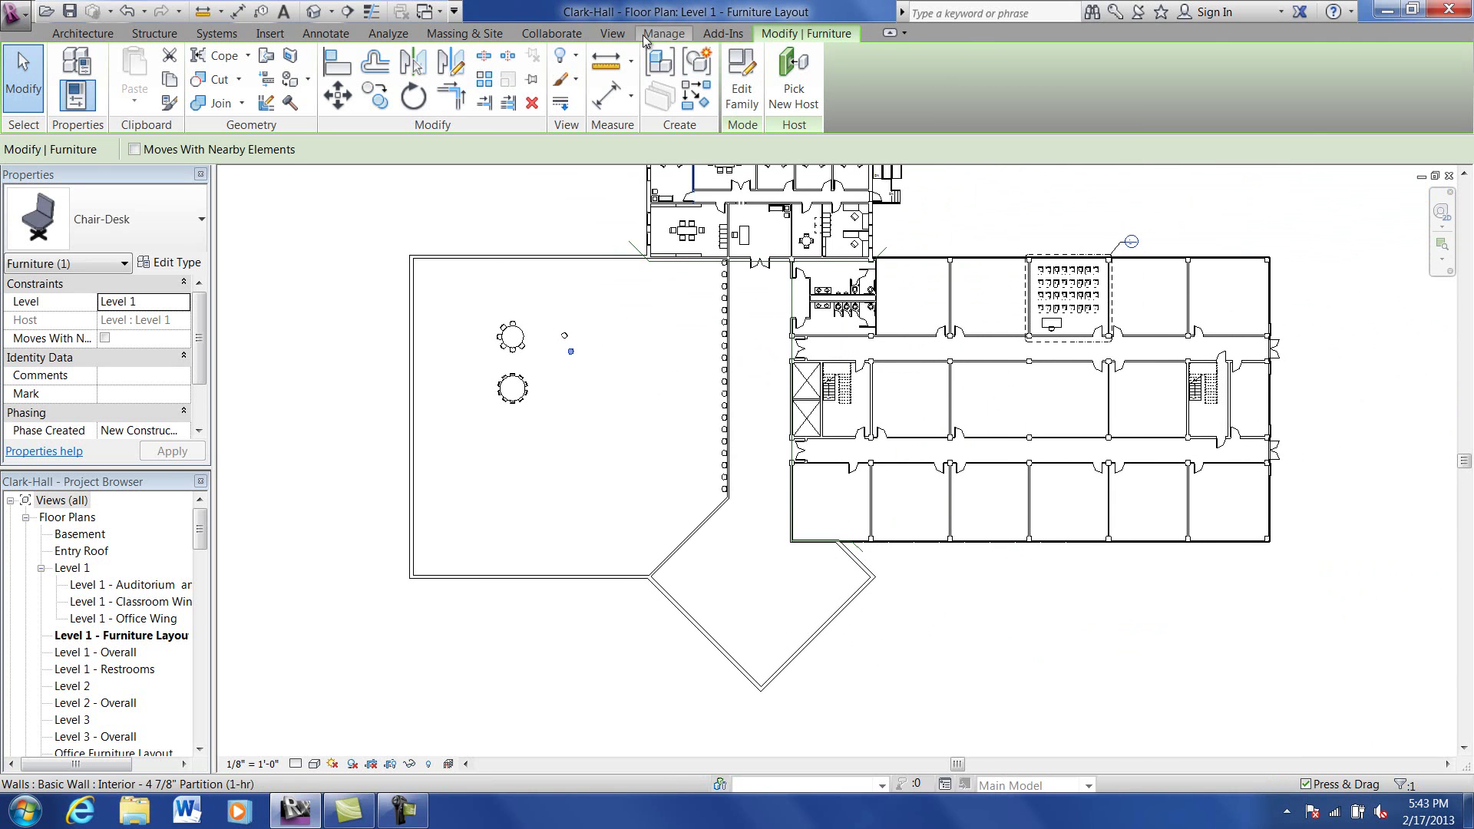
left_click(482, 63)
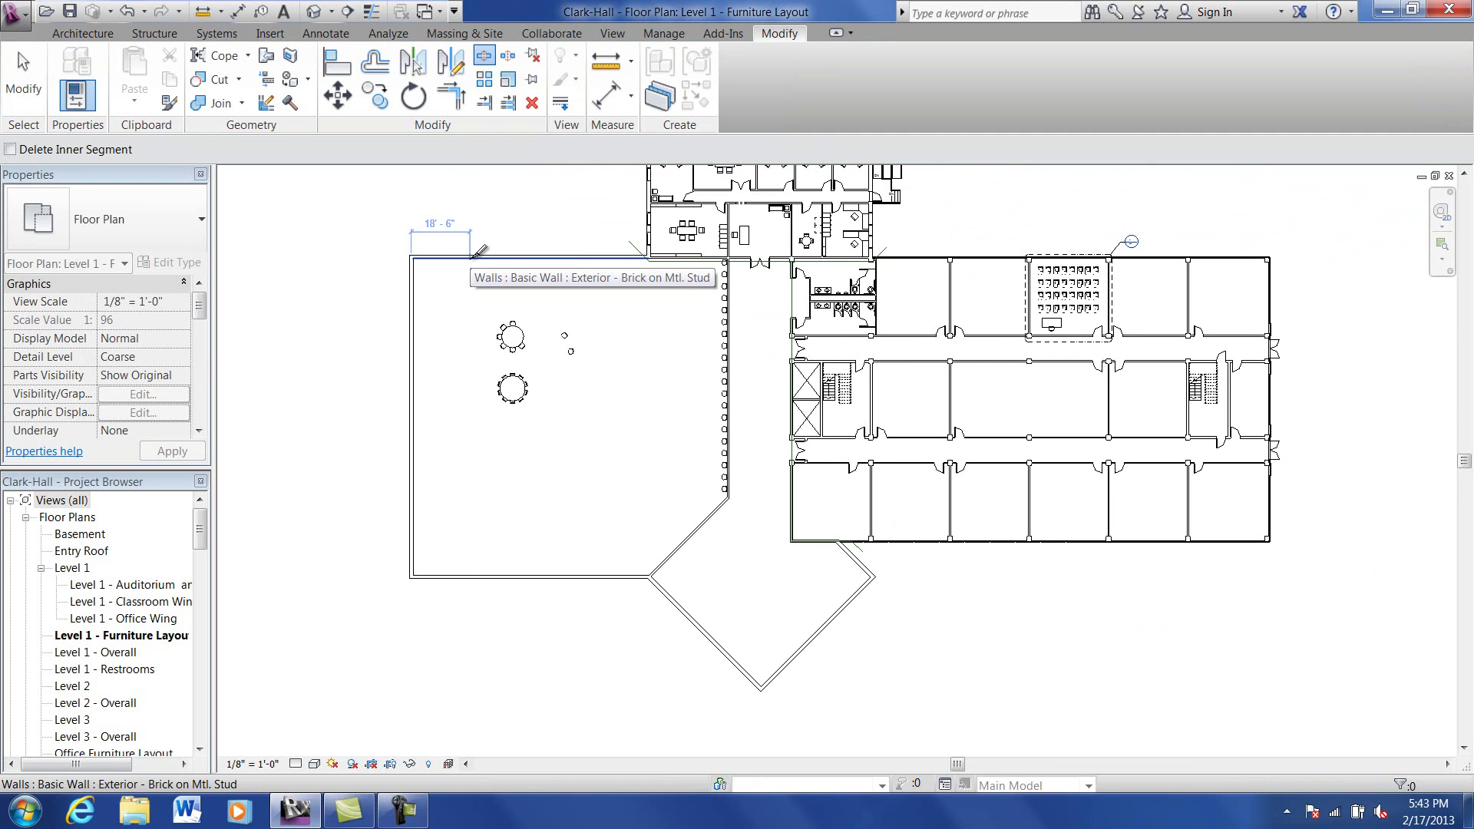
left_click(472, 257)
right_click(505, 238)
left_click(539, 249)
right_click(533, 224)
left_click(555, 233)
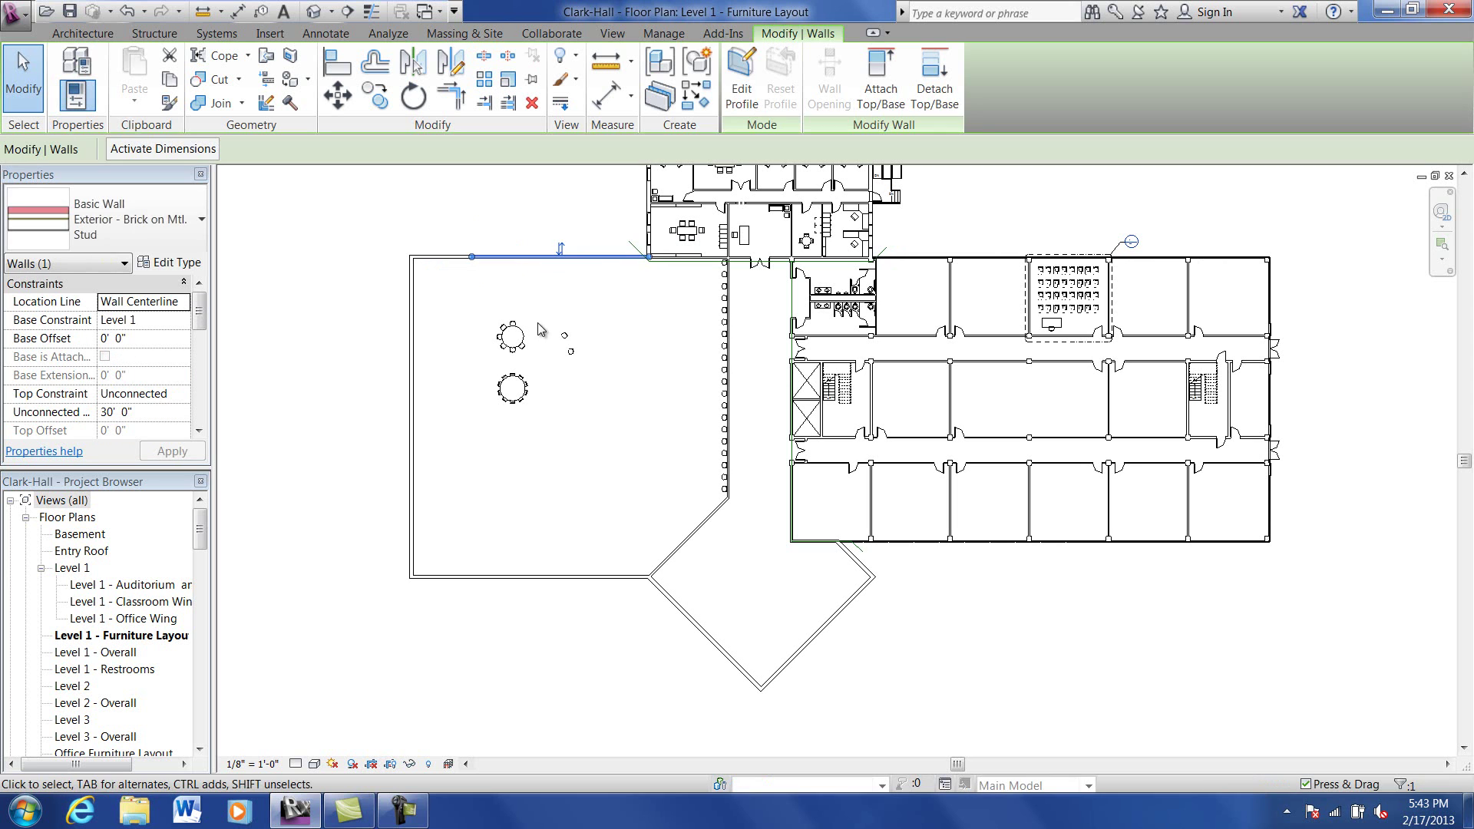
left_click(539, 278)
Step: Split the room's left exterior brick wall with a 0' 1" joint gap, about 34' 6" below its upper corner
middle_click_drag(498, 256, 490, 246)
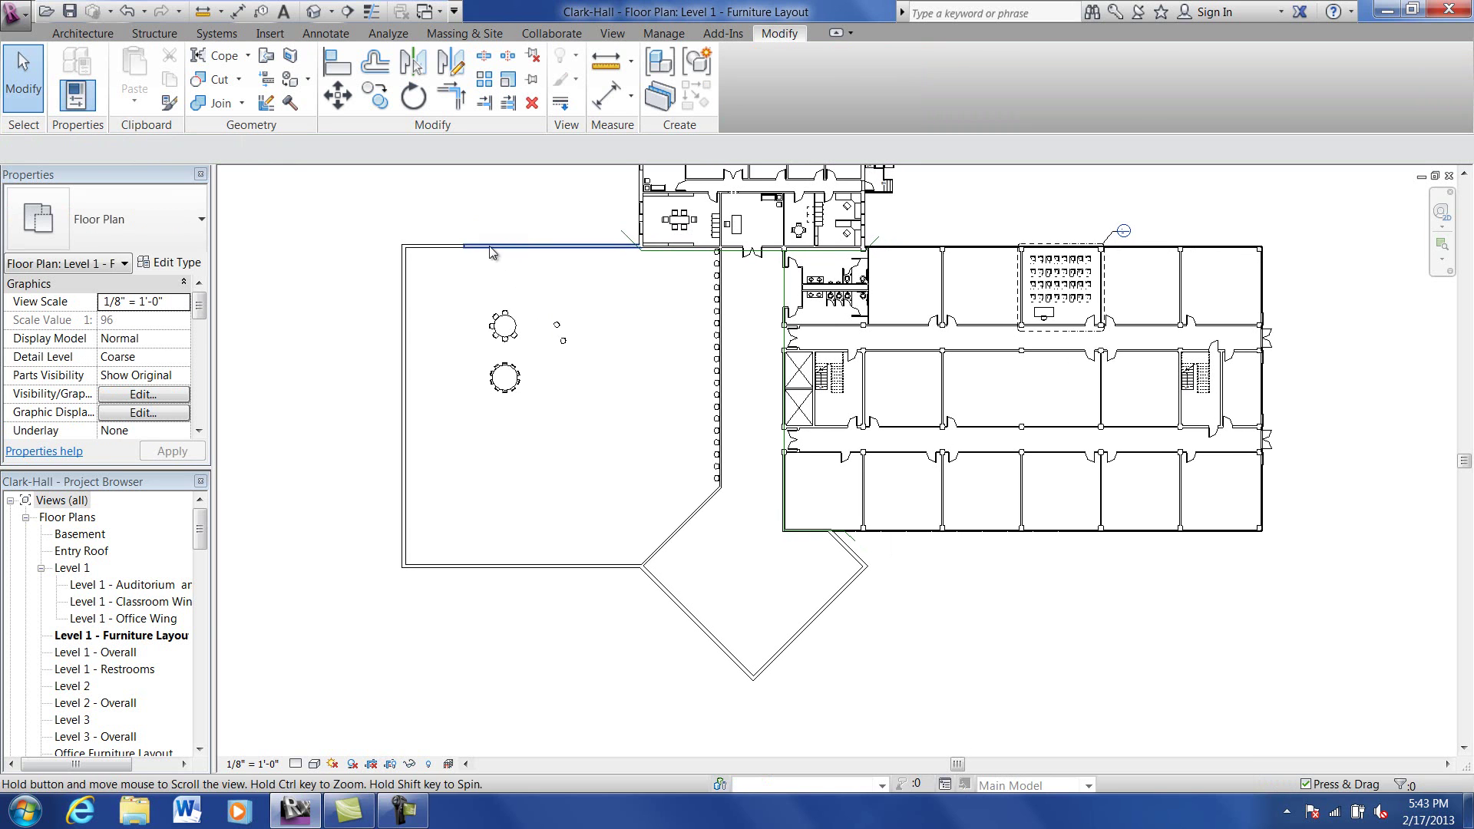
left_click(510, 55)
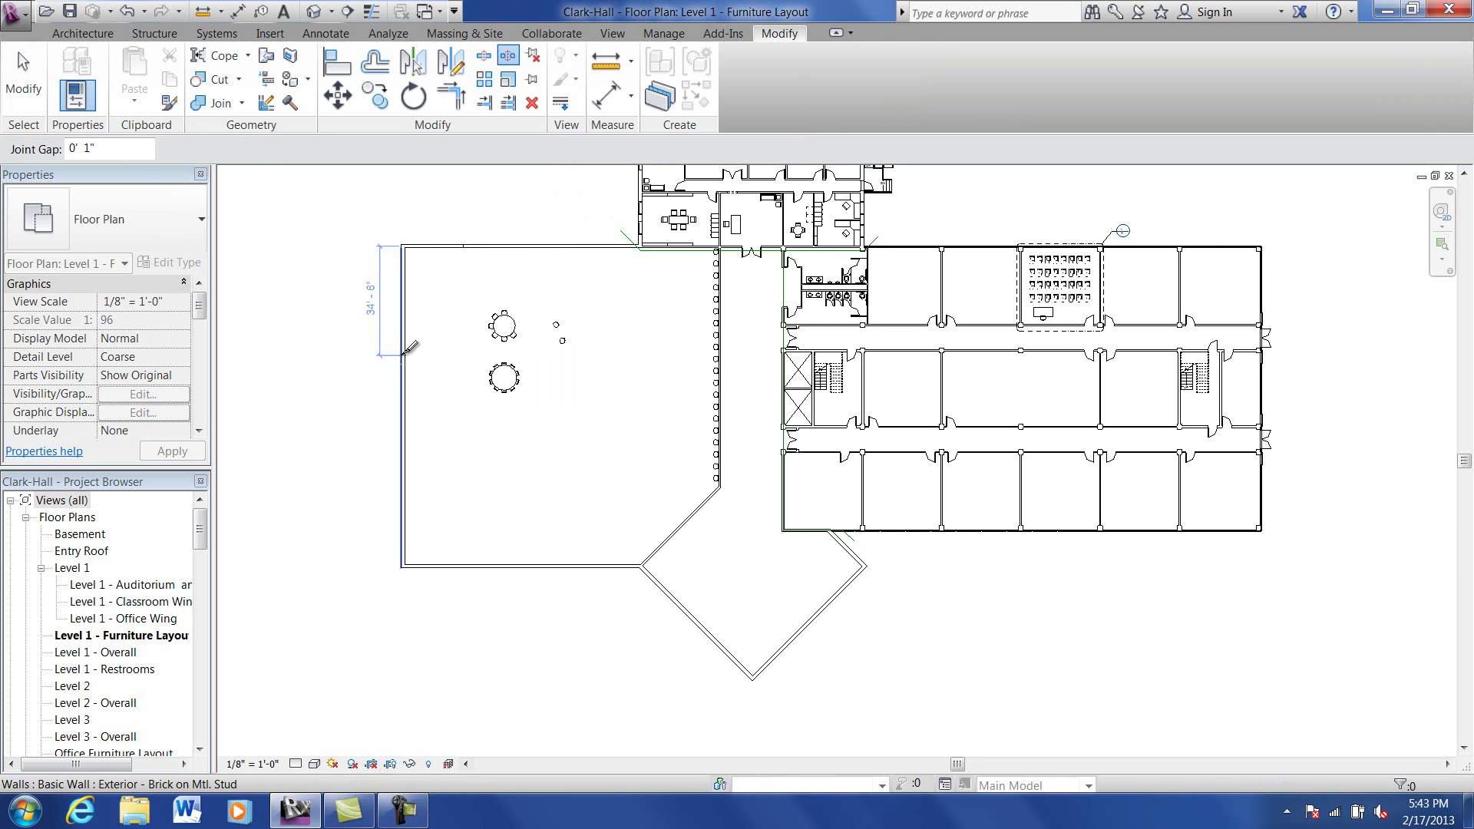
left_click(413, 349)
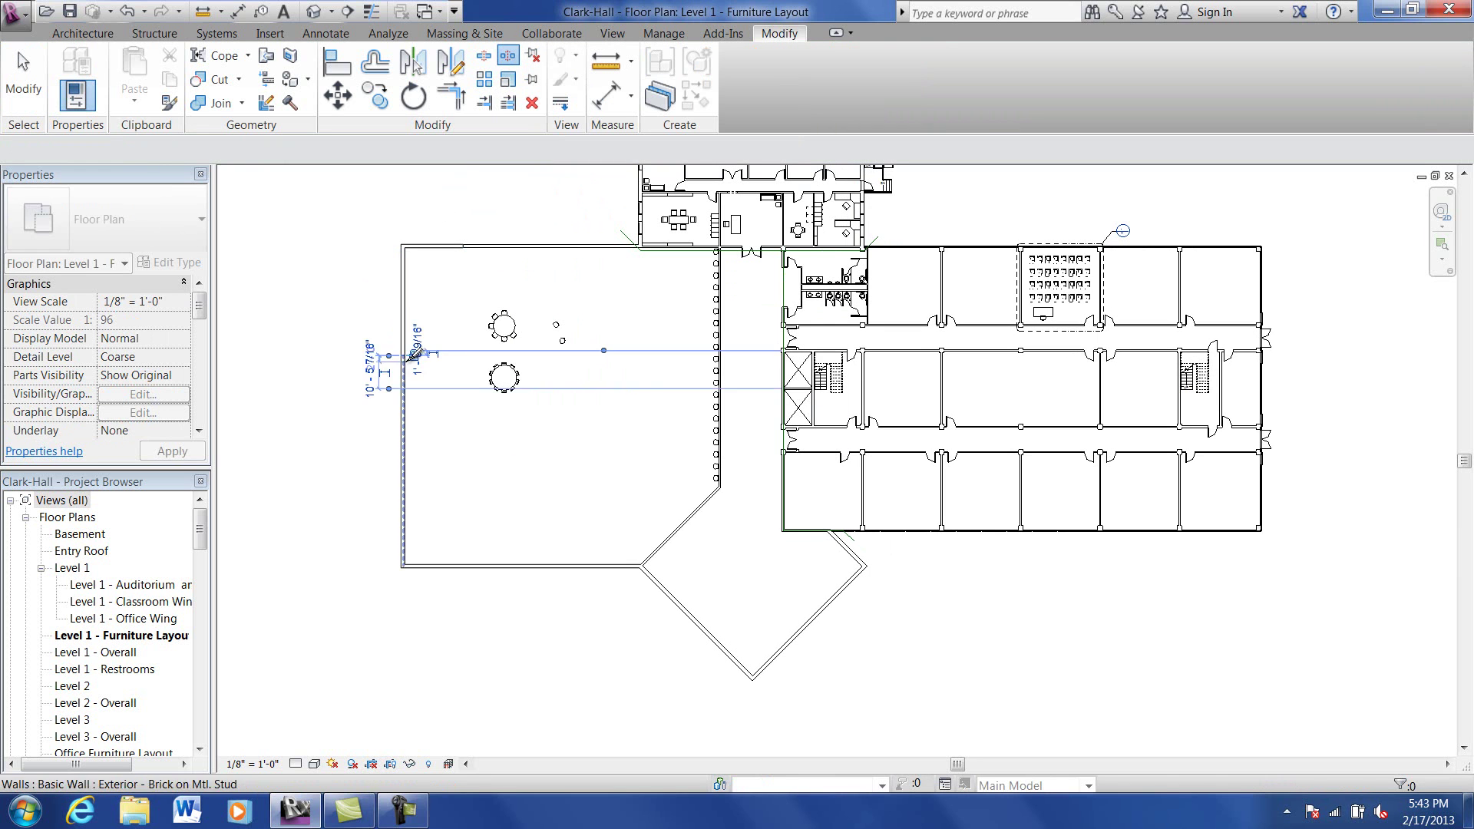
Step: Turn on Thin Lines and inspect the joint gap in the split exterior wall up close
scroll(415, 361, "up", 4)
scroll(415, 361, "up", 5)
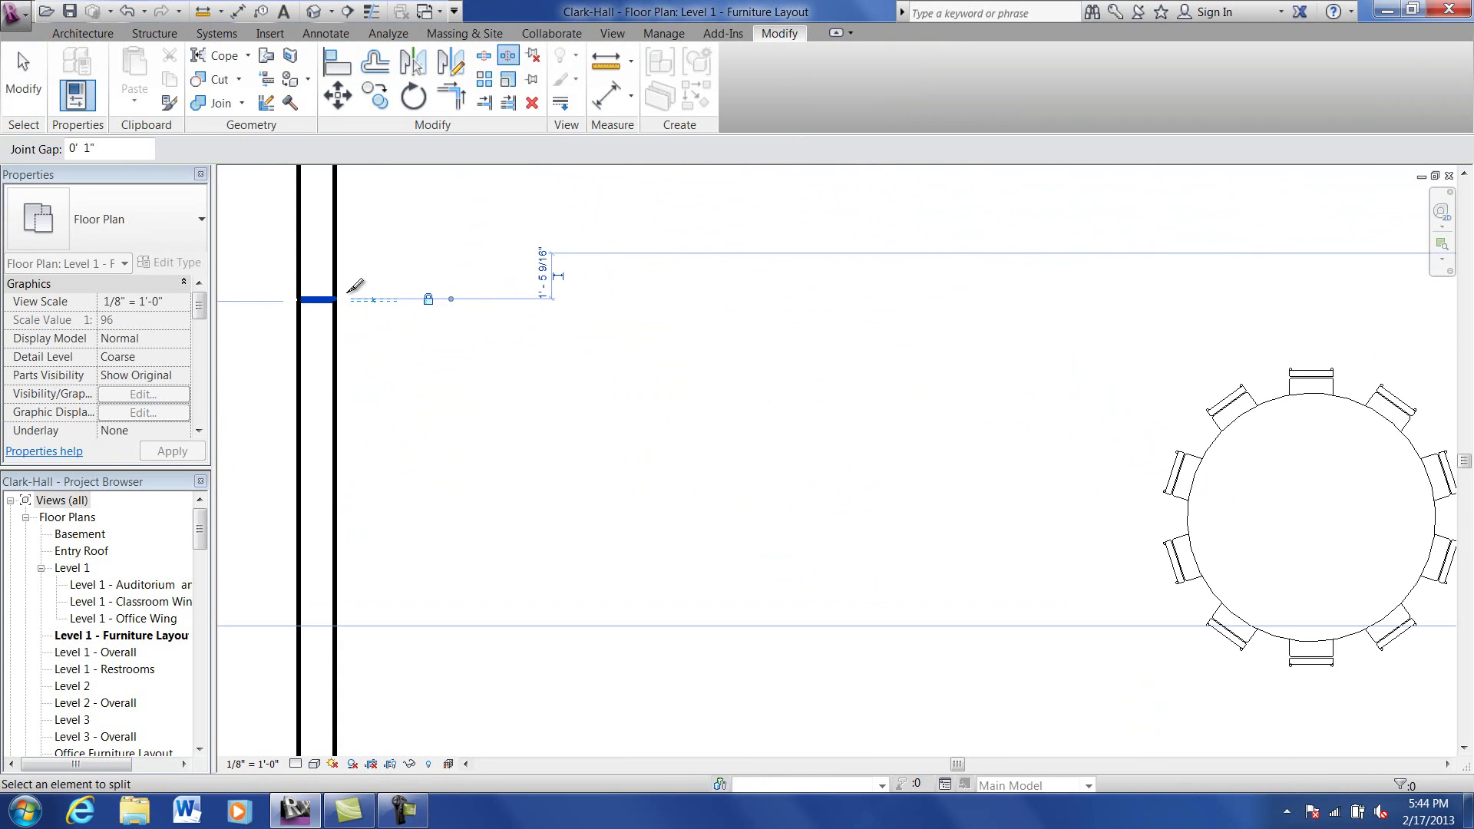
middle_click_drag(409, 298, 616, 341)
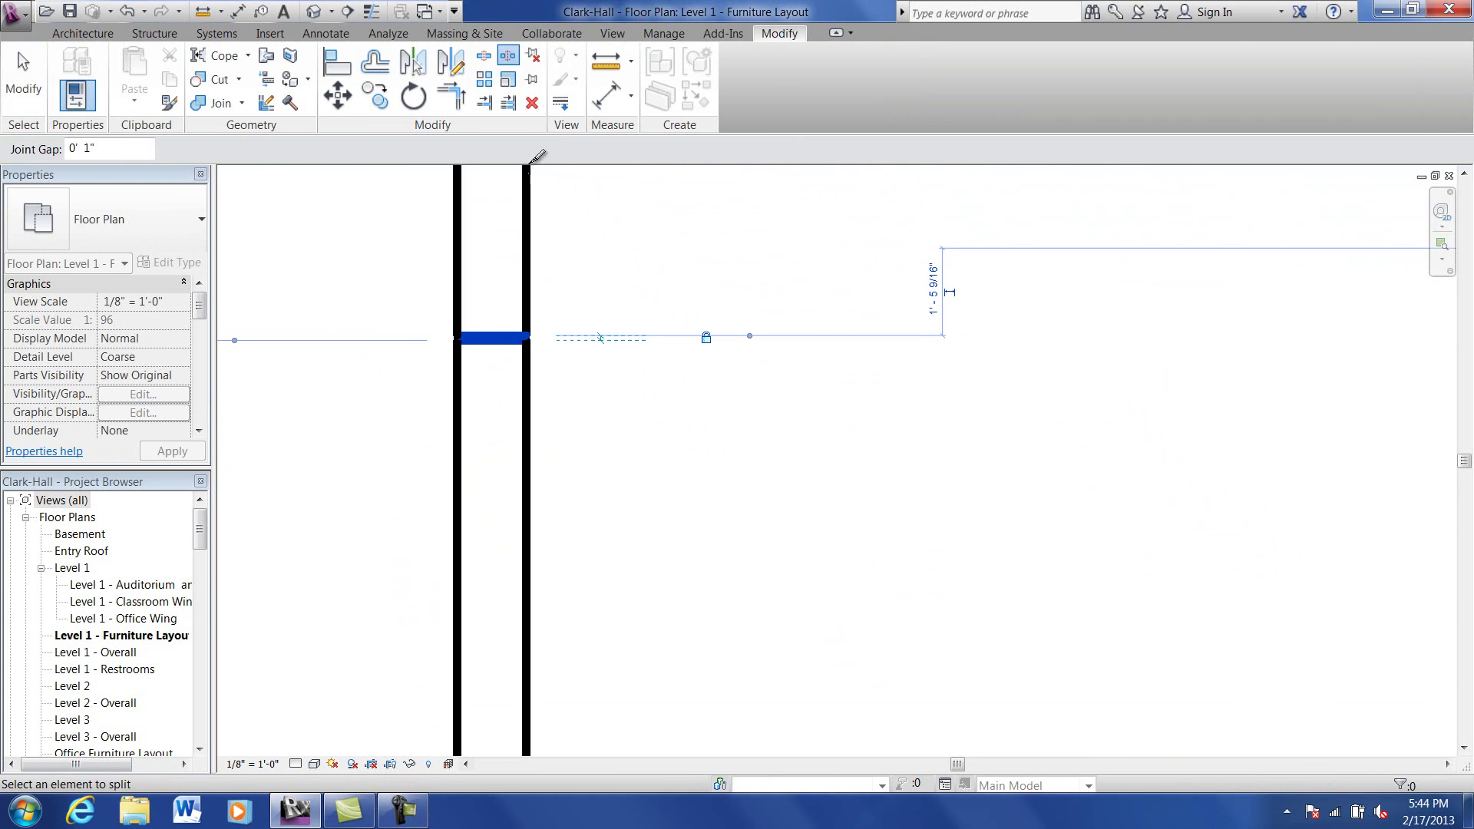
left_click(612, 33)
left_click(177, 103)
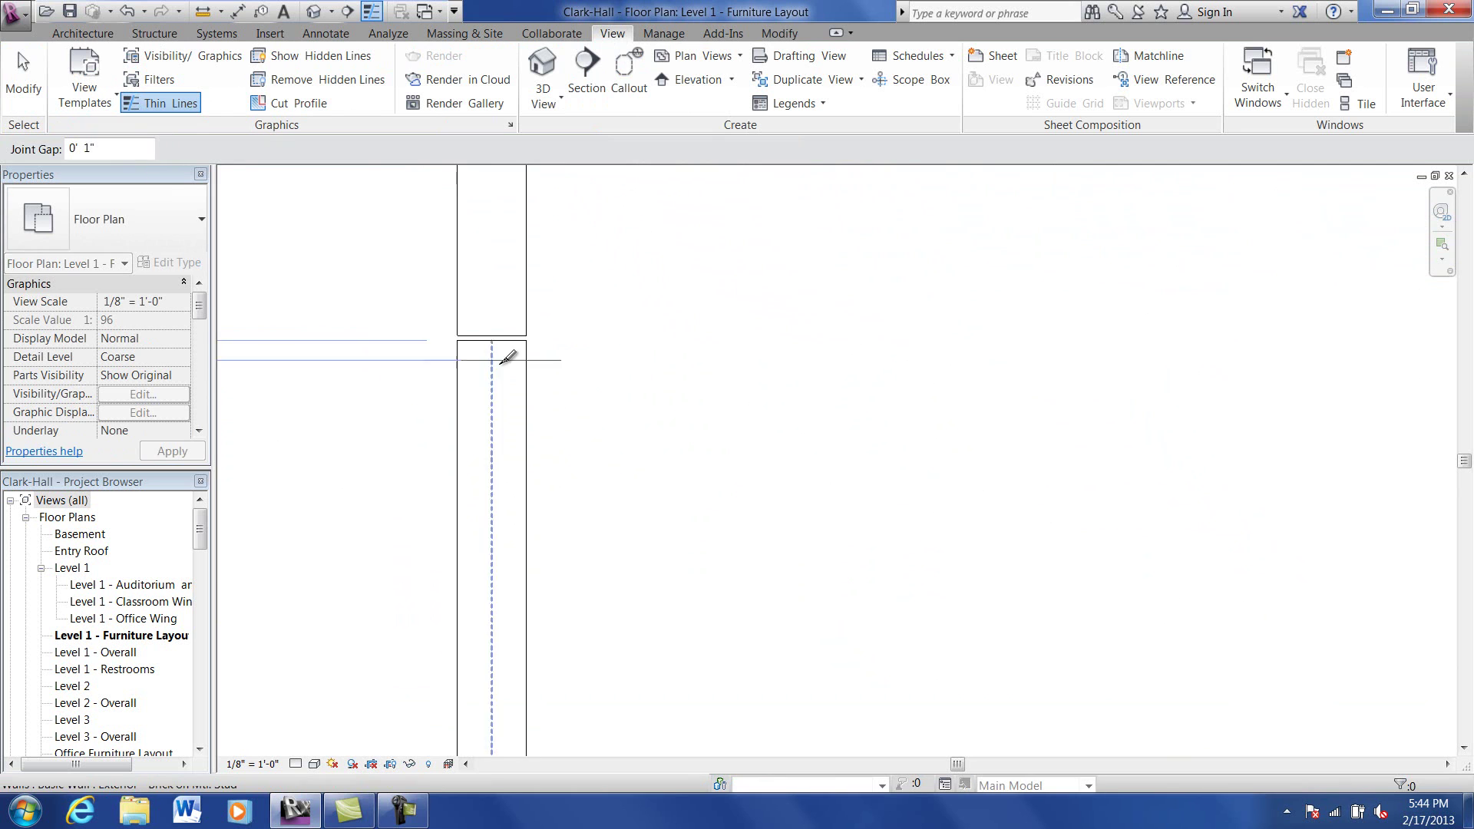
scroll(484, 330, "down", 2)
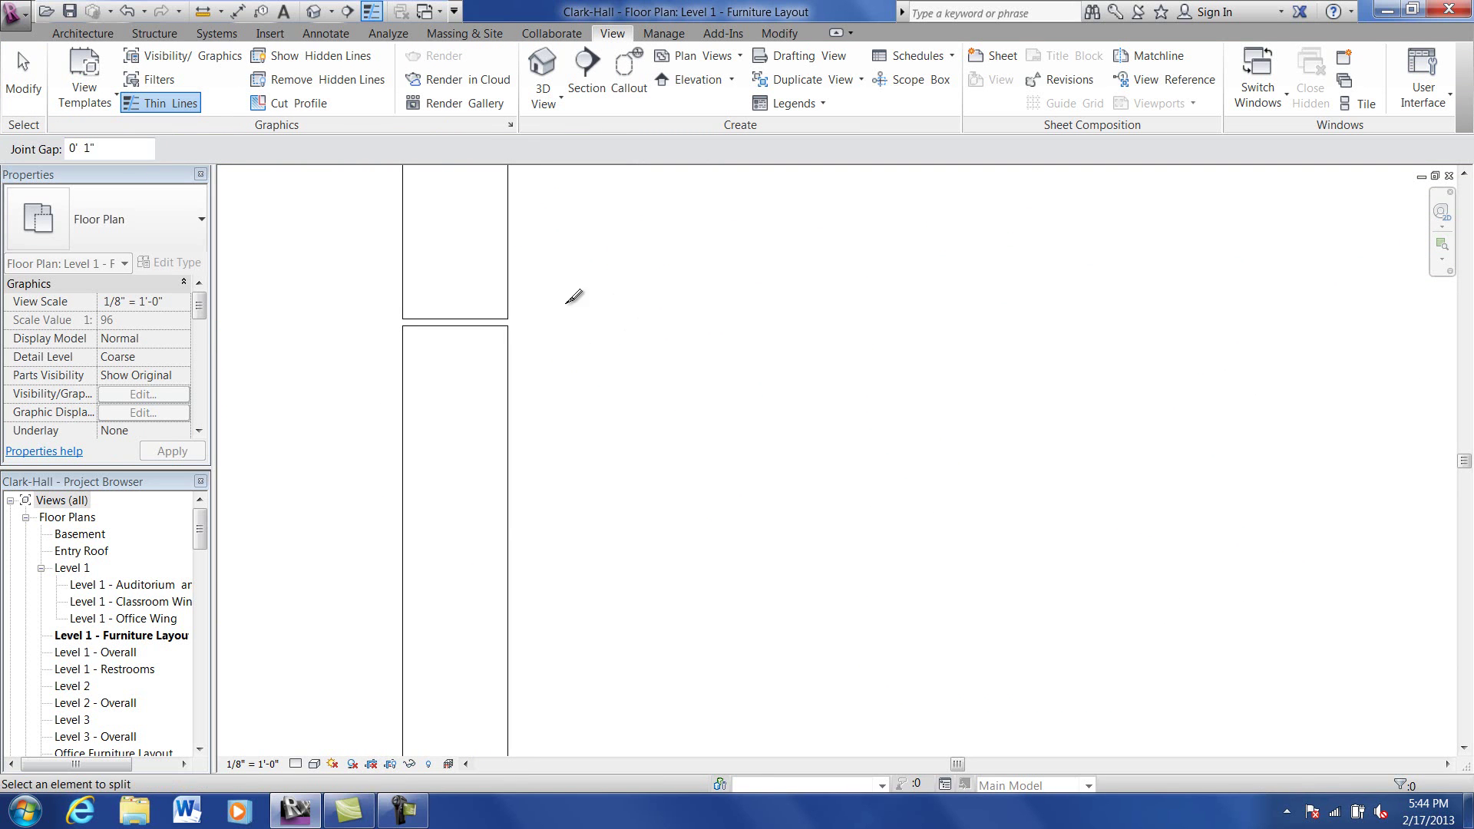
Step: Unlock the joint gap in the left exterior brick wall and set the length of the segment above it to 20'
right_click(515, 314)
left_click(576, 324)
right_click(576, 322)
left_click(582, 325)
left_click(509, 313)
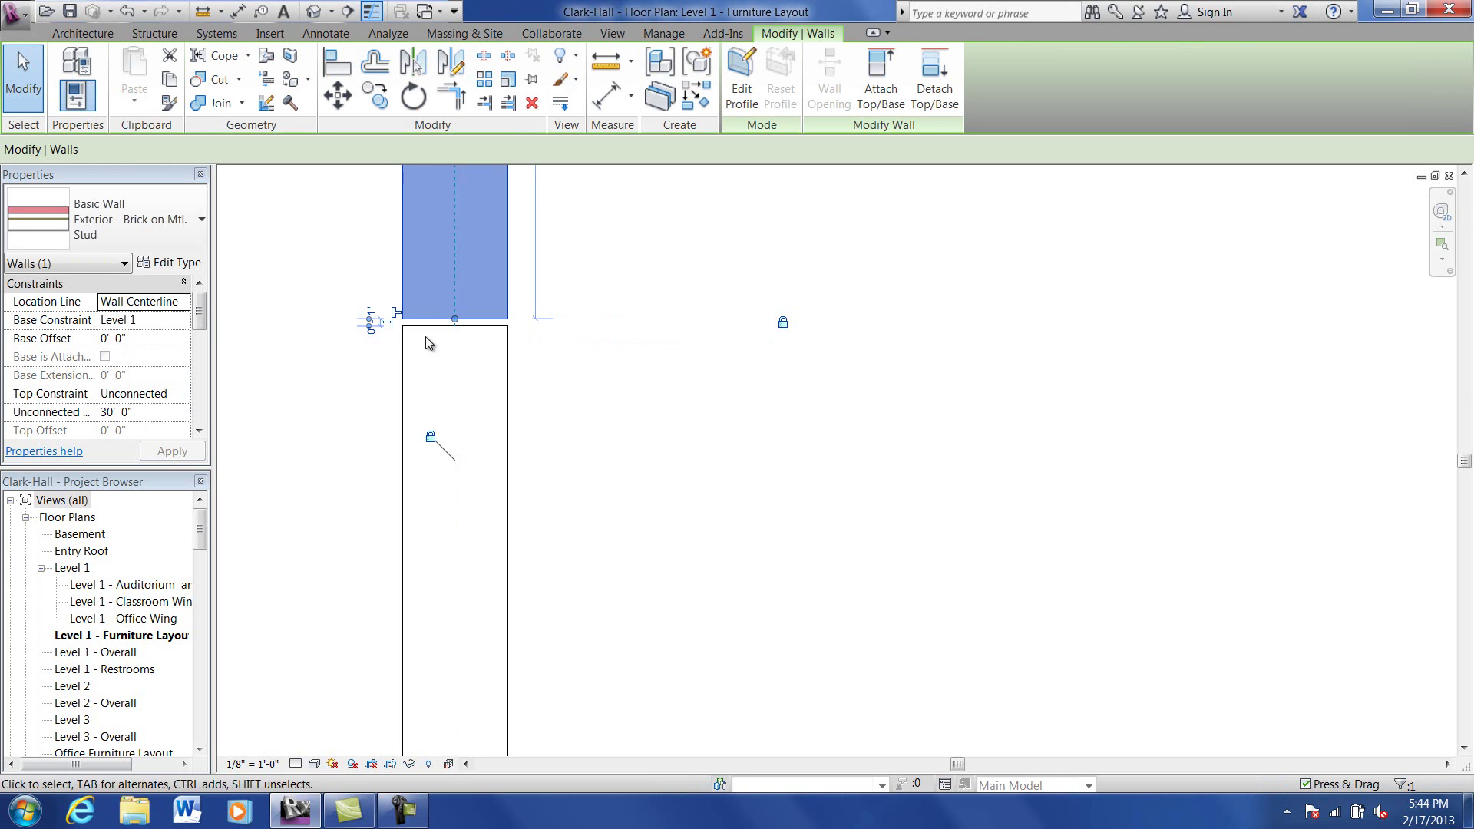
scroll(368, 323, "up", 3)
scroll(430, 353, "down", 5)
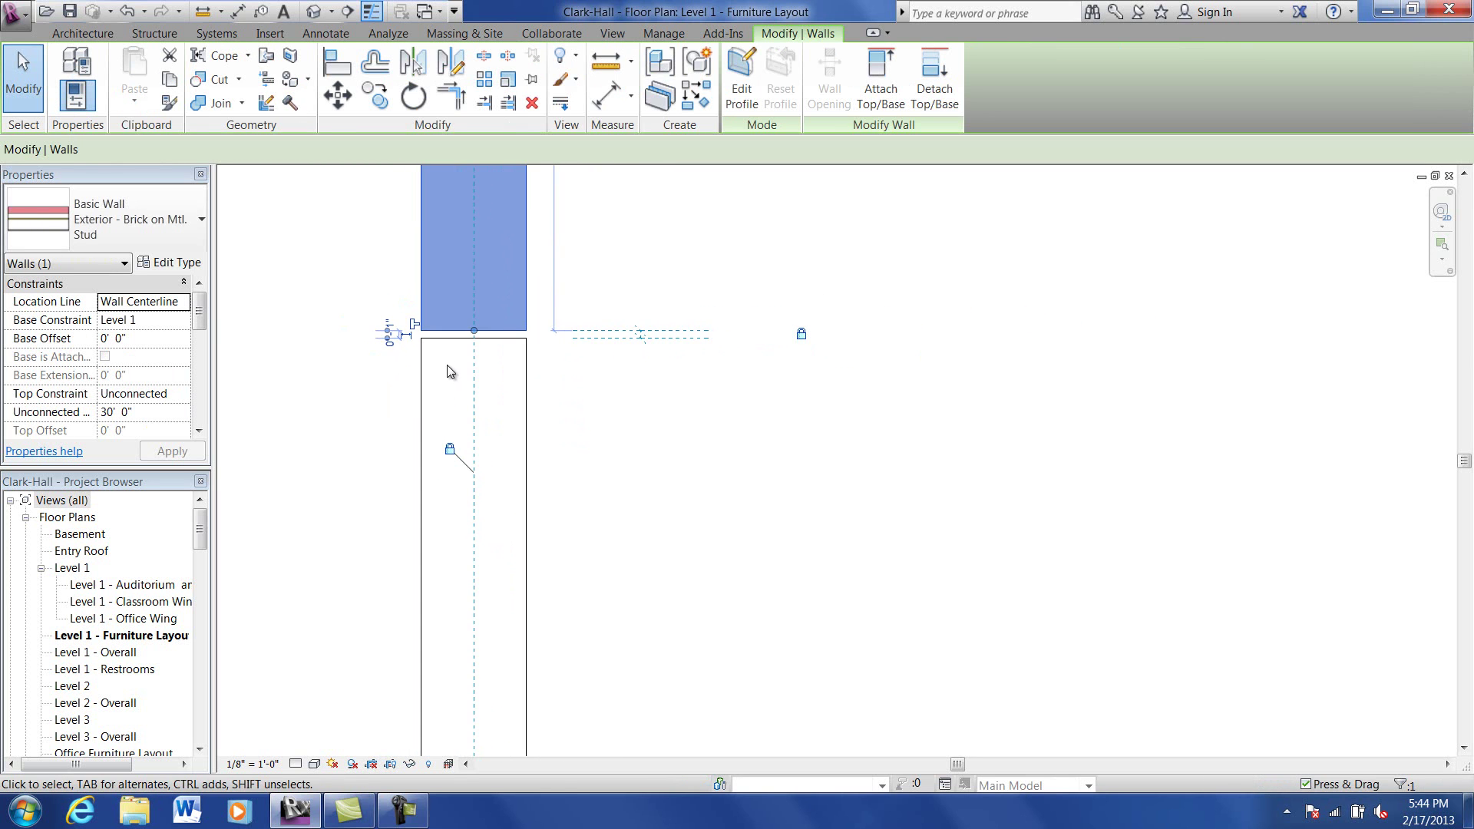
scroll(632, 353, "down", 2)
scroll(582, 261, "down", 4)
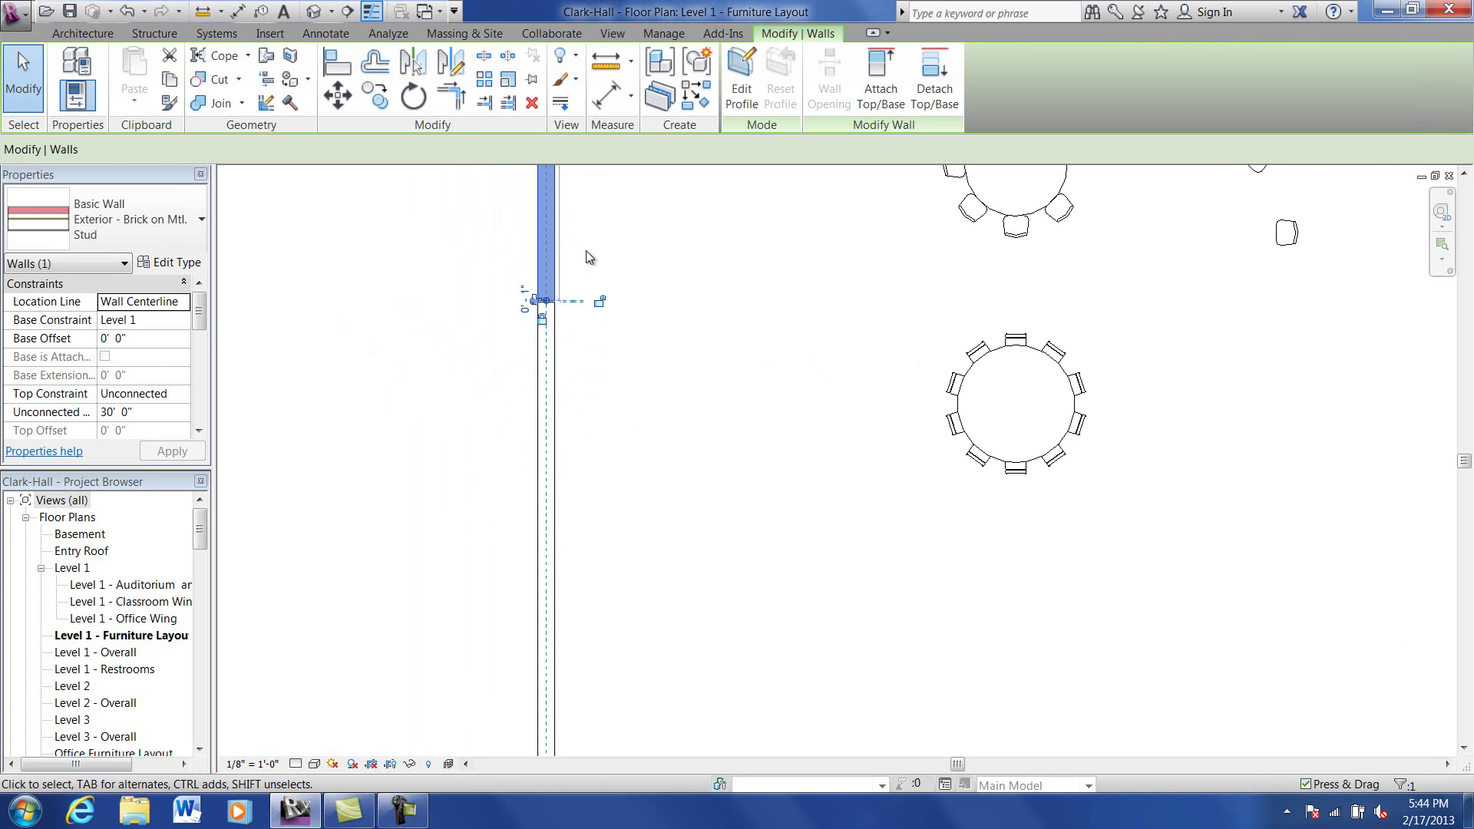
scroll(591, 307, "down", 5)
scroll(603, 264, "up", 3)
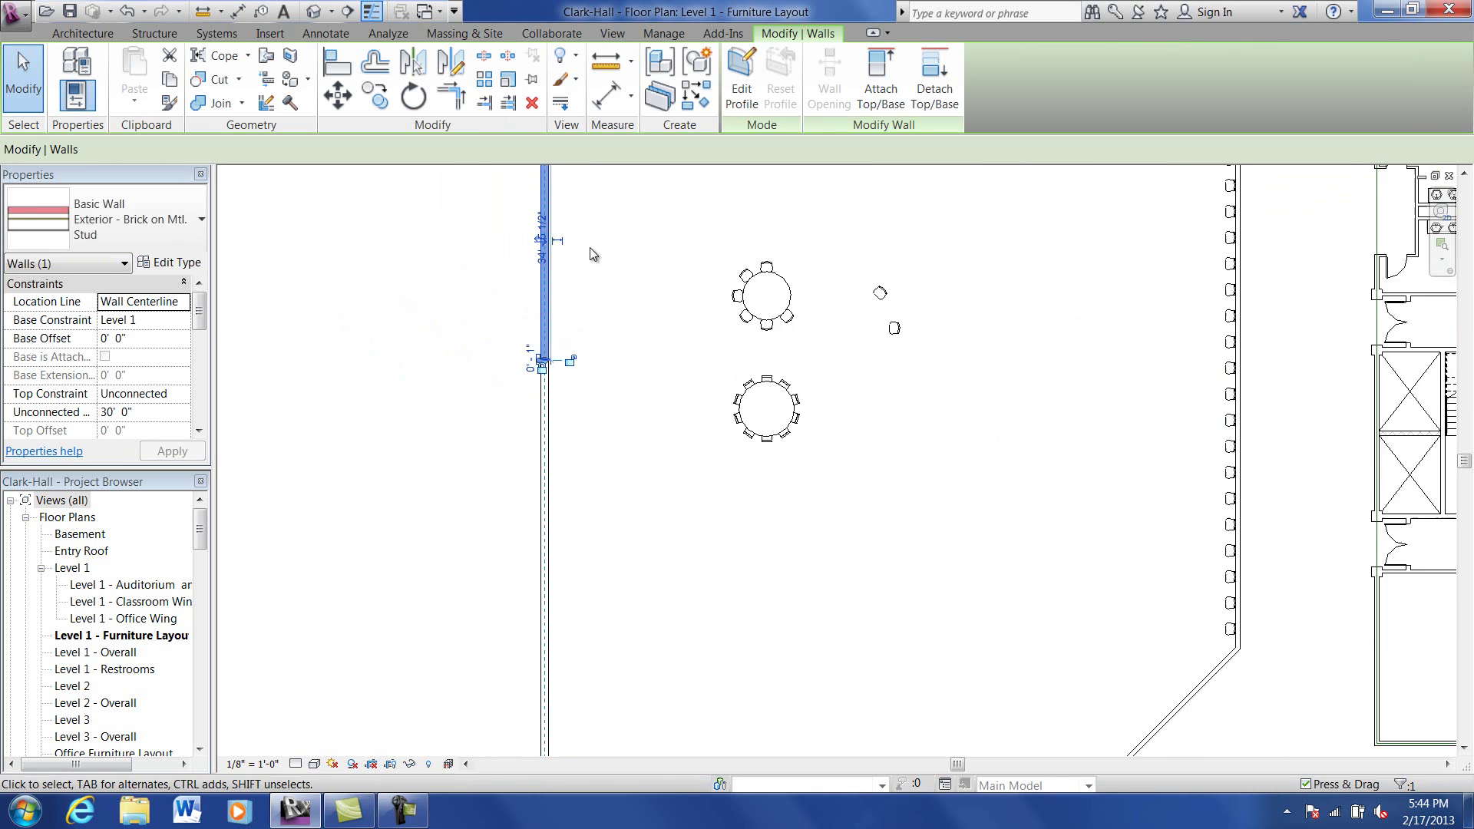
left_click(537, 242)
type("20")
key("Return")
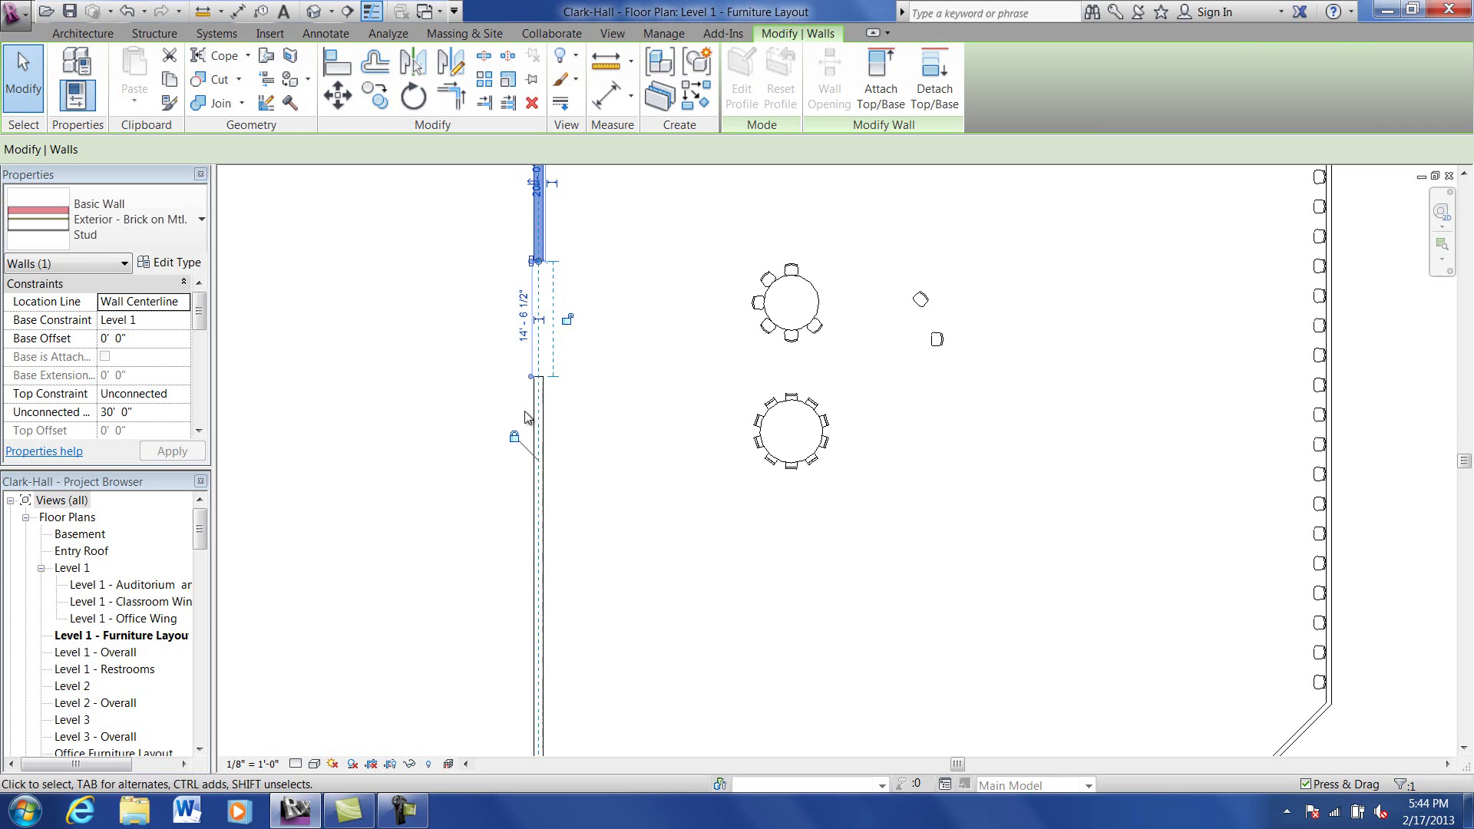
left_click(628, 427)
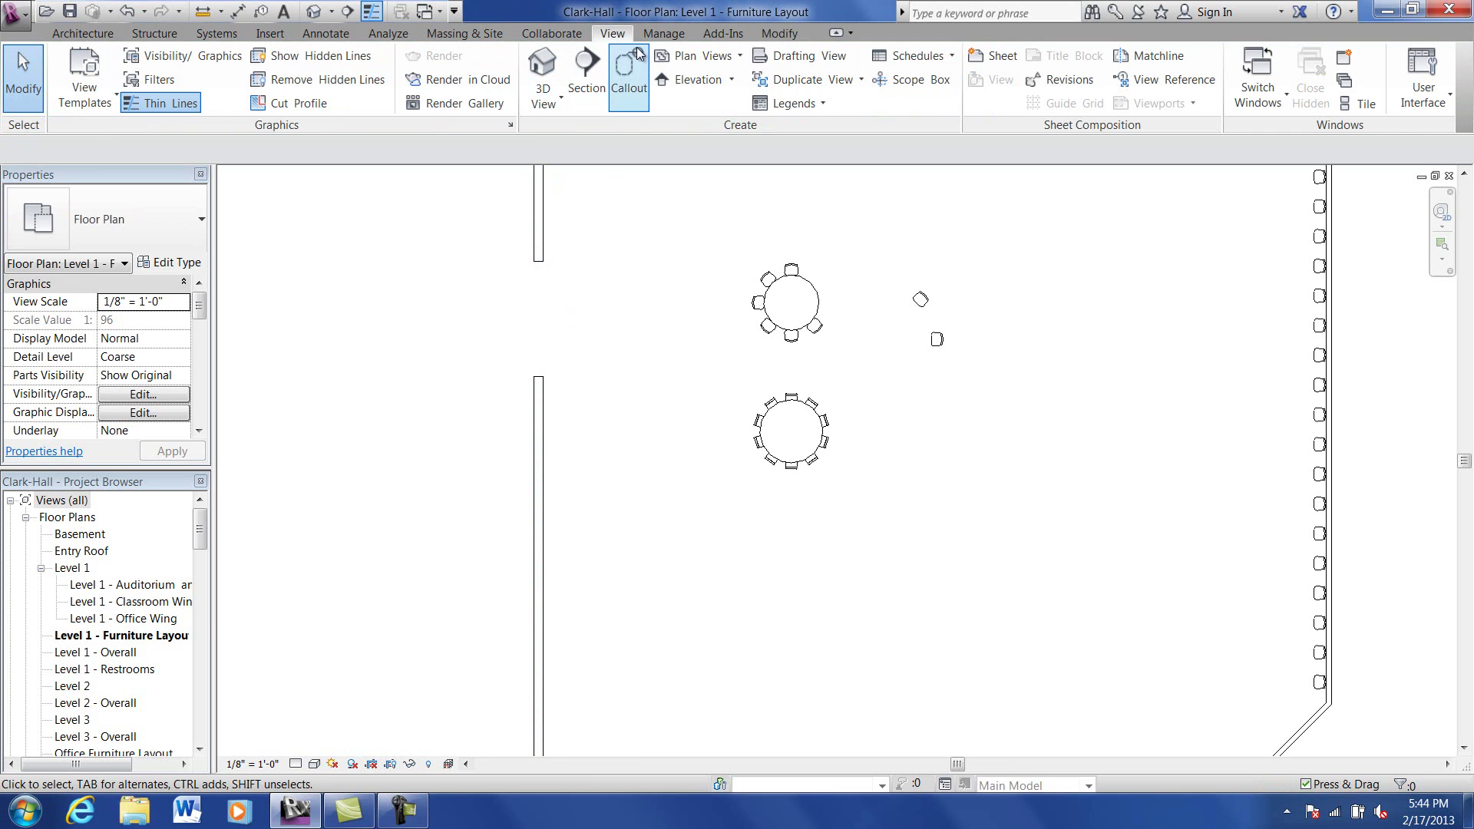
Step: Split the lower segment of the left exterior wall with a 0' 1" joint gap, about 18' 6" below its upper end
left_click(779, 35)
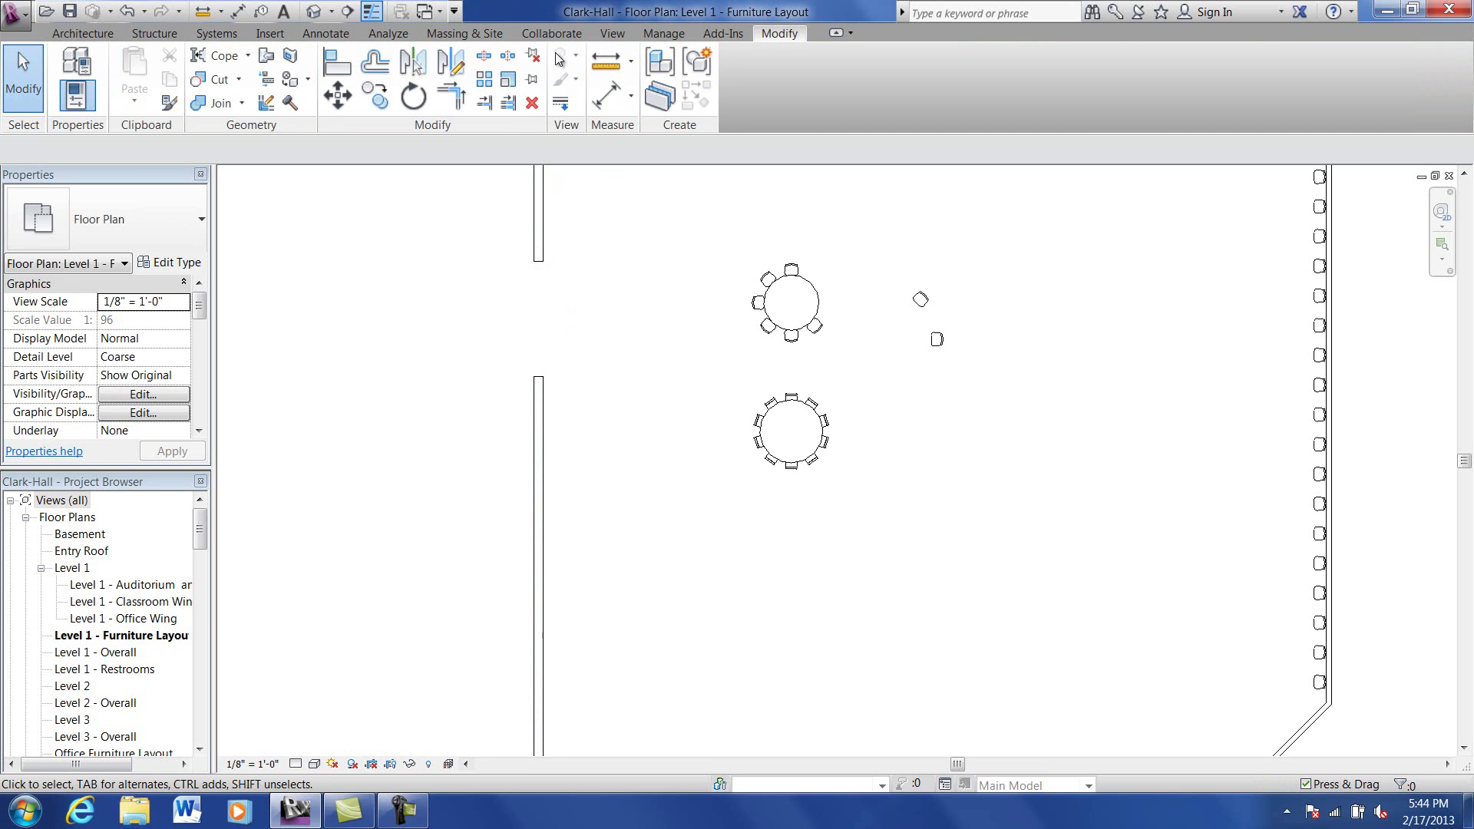
left_click(508, 58)
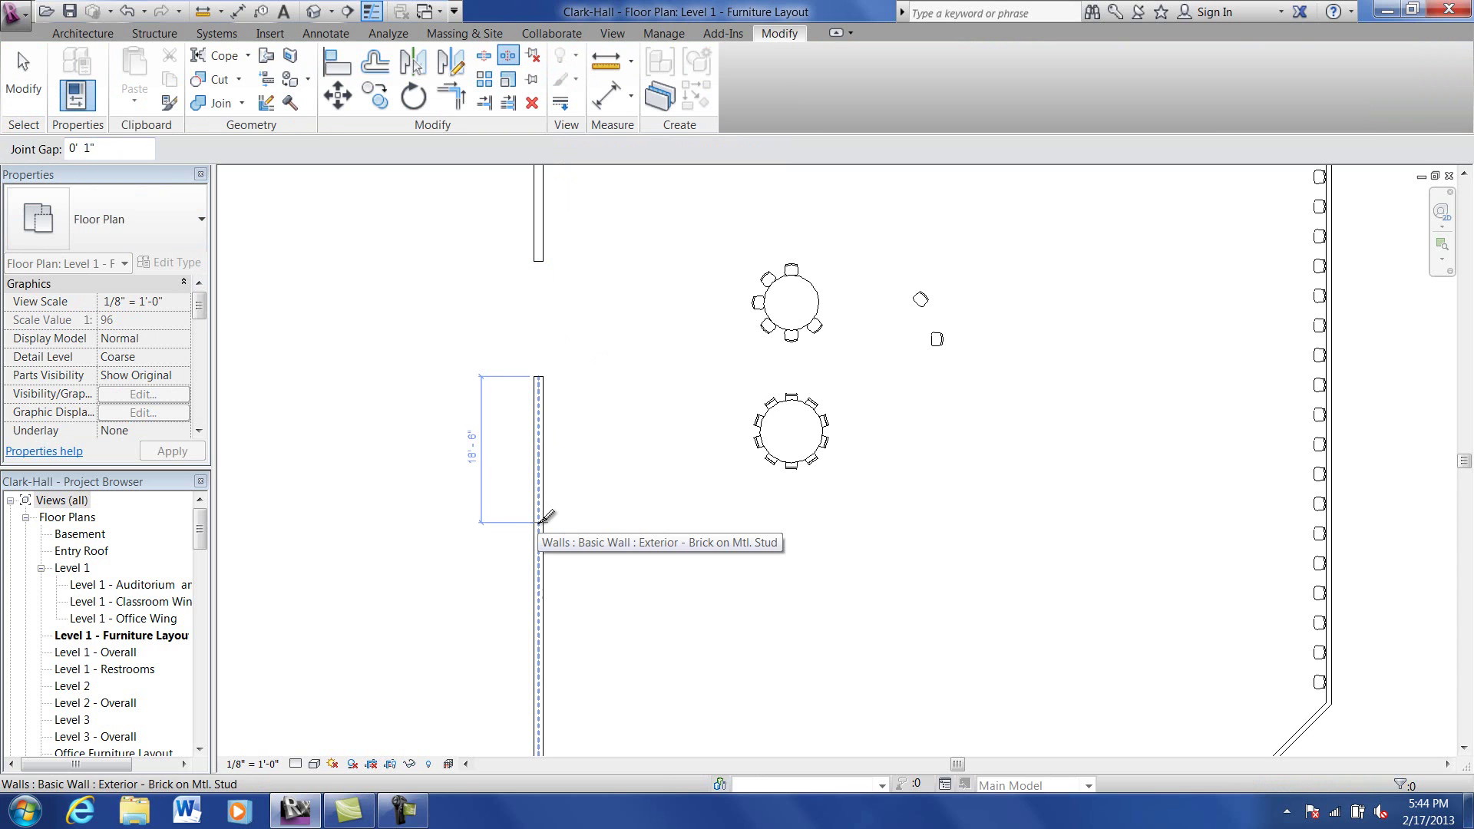
left_click(540, 522)
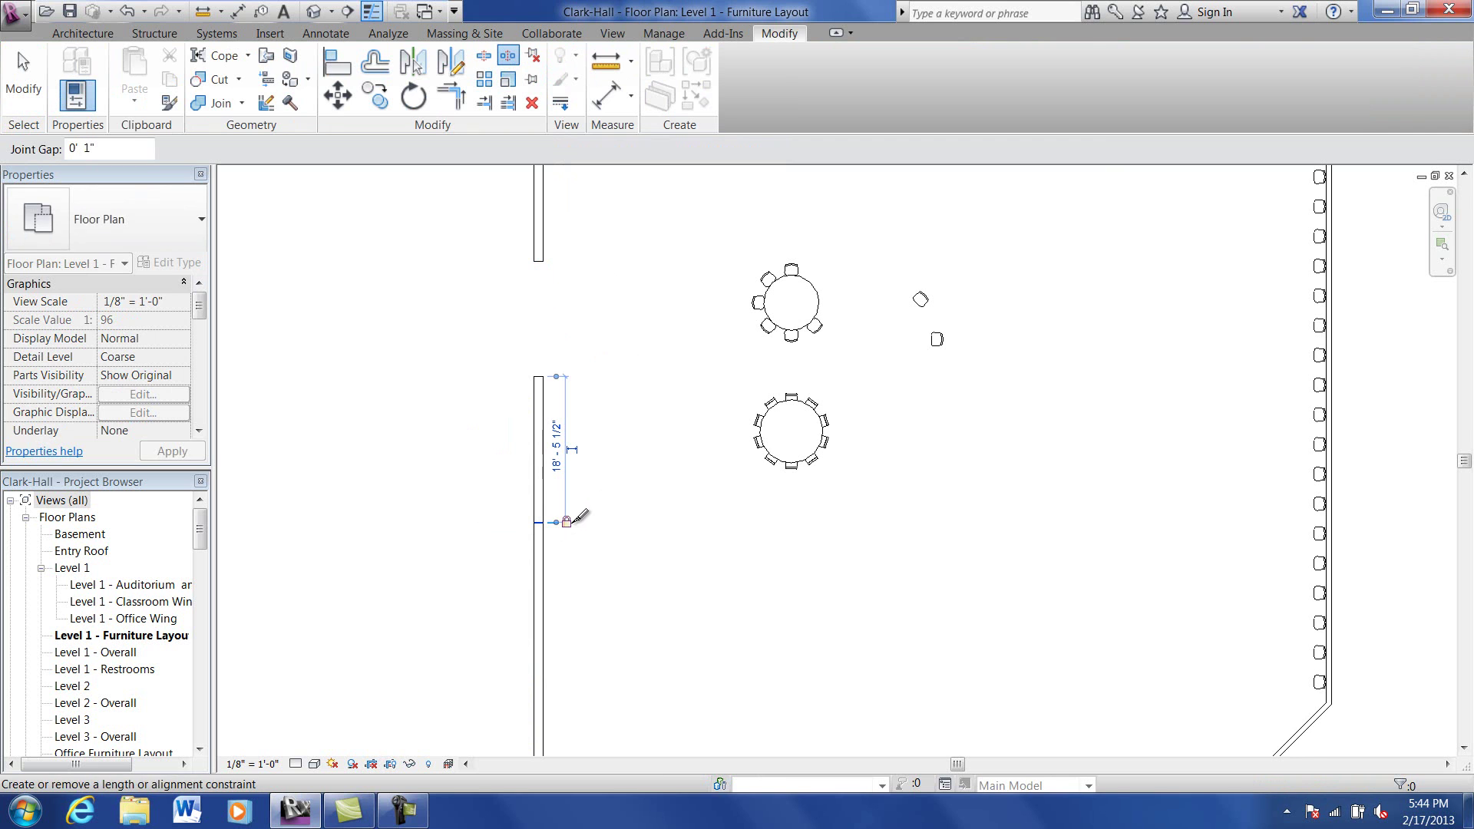
Step: Set the length of the newly split wall segment to 8' with the joint still locked, and leave the split command
left_click(558, 448)
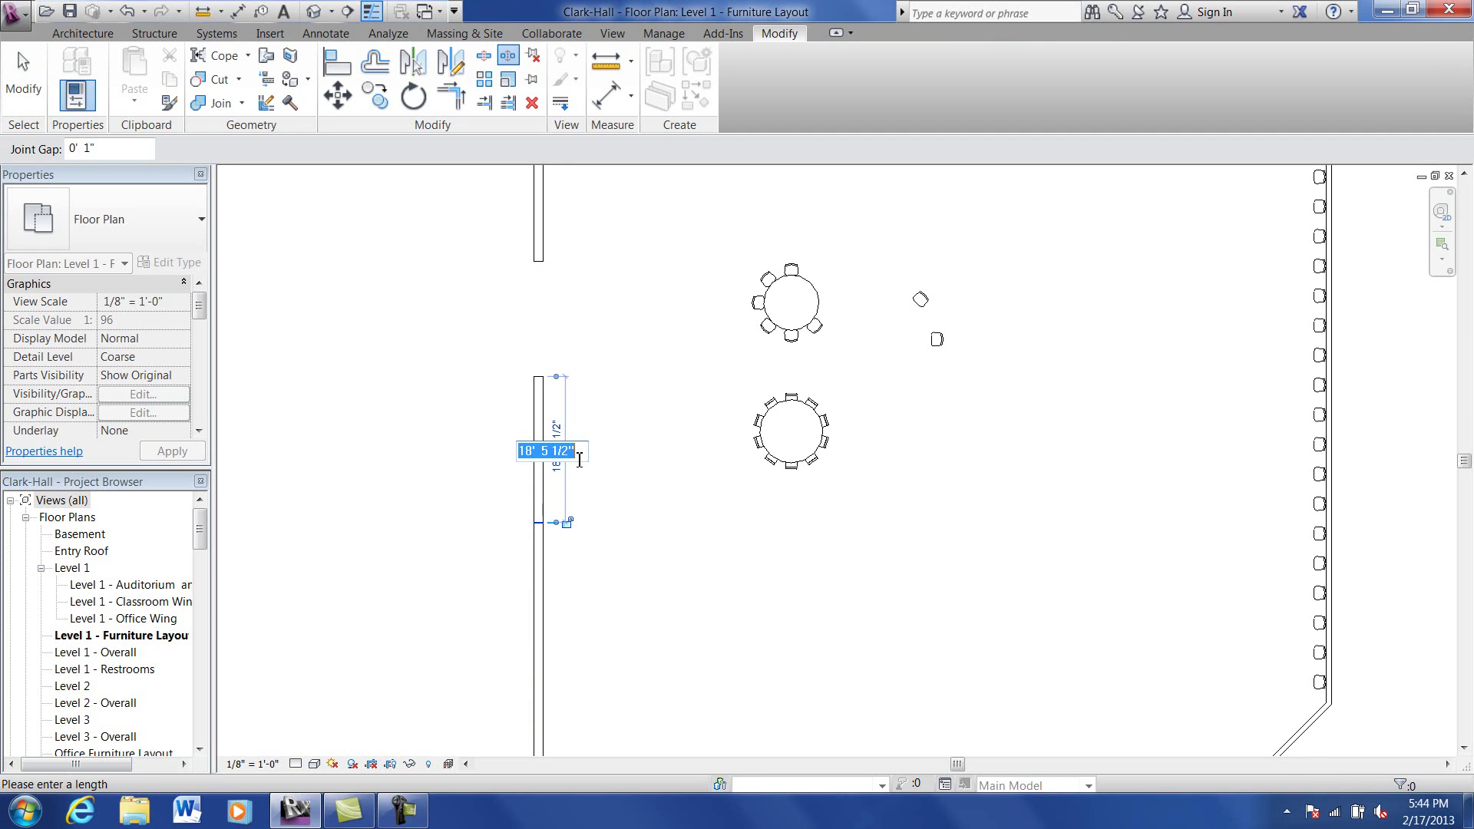
type("8")
key("Return")
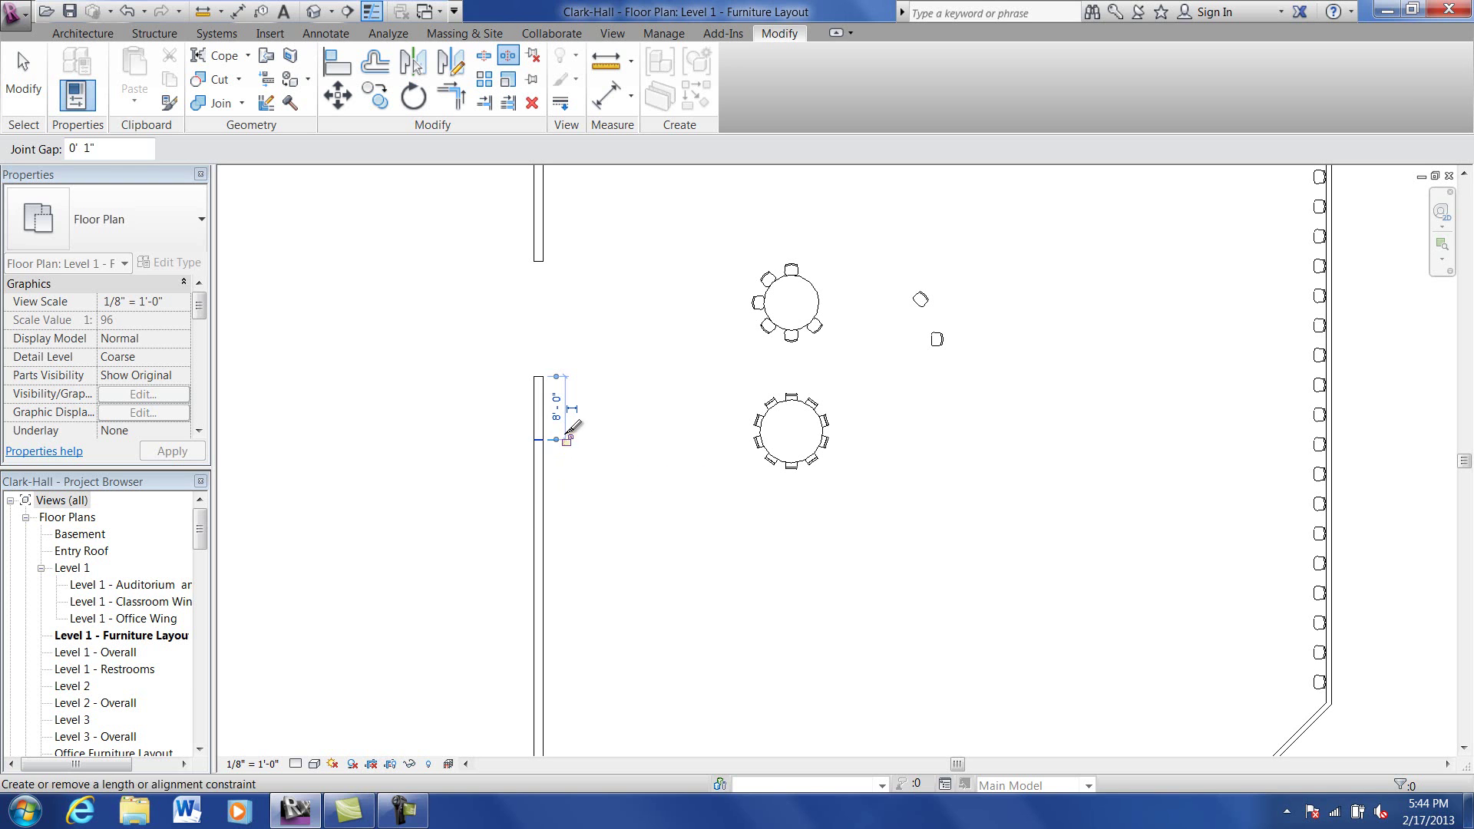
right_click(612, 388)
left_click(626, 399)
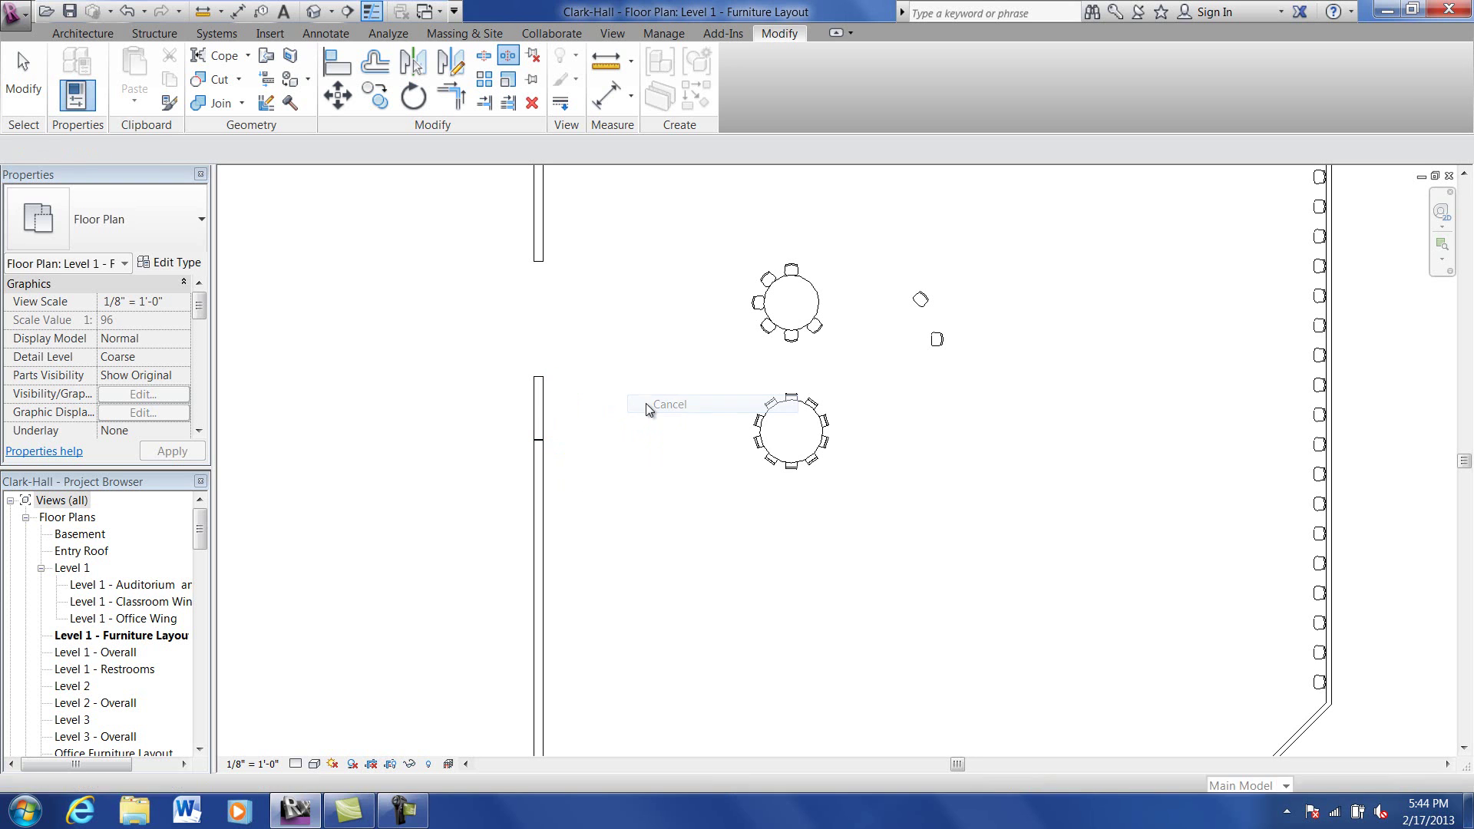
Step: Check the shortened wall segment and undo its last length change
left_click(542, 416)
scroll(560, 445, "up", 3)
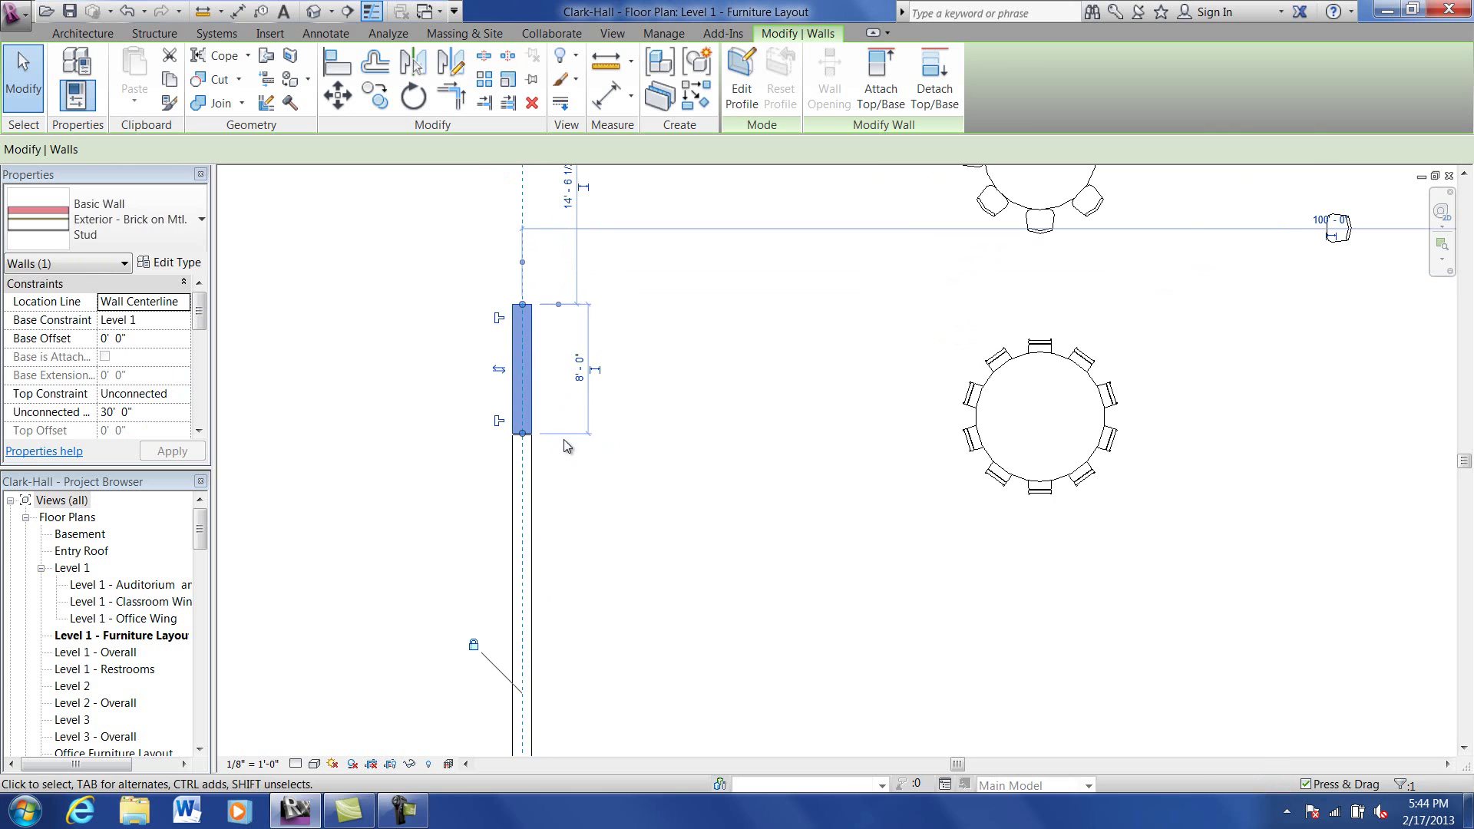
key("Escape")
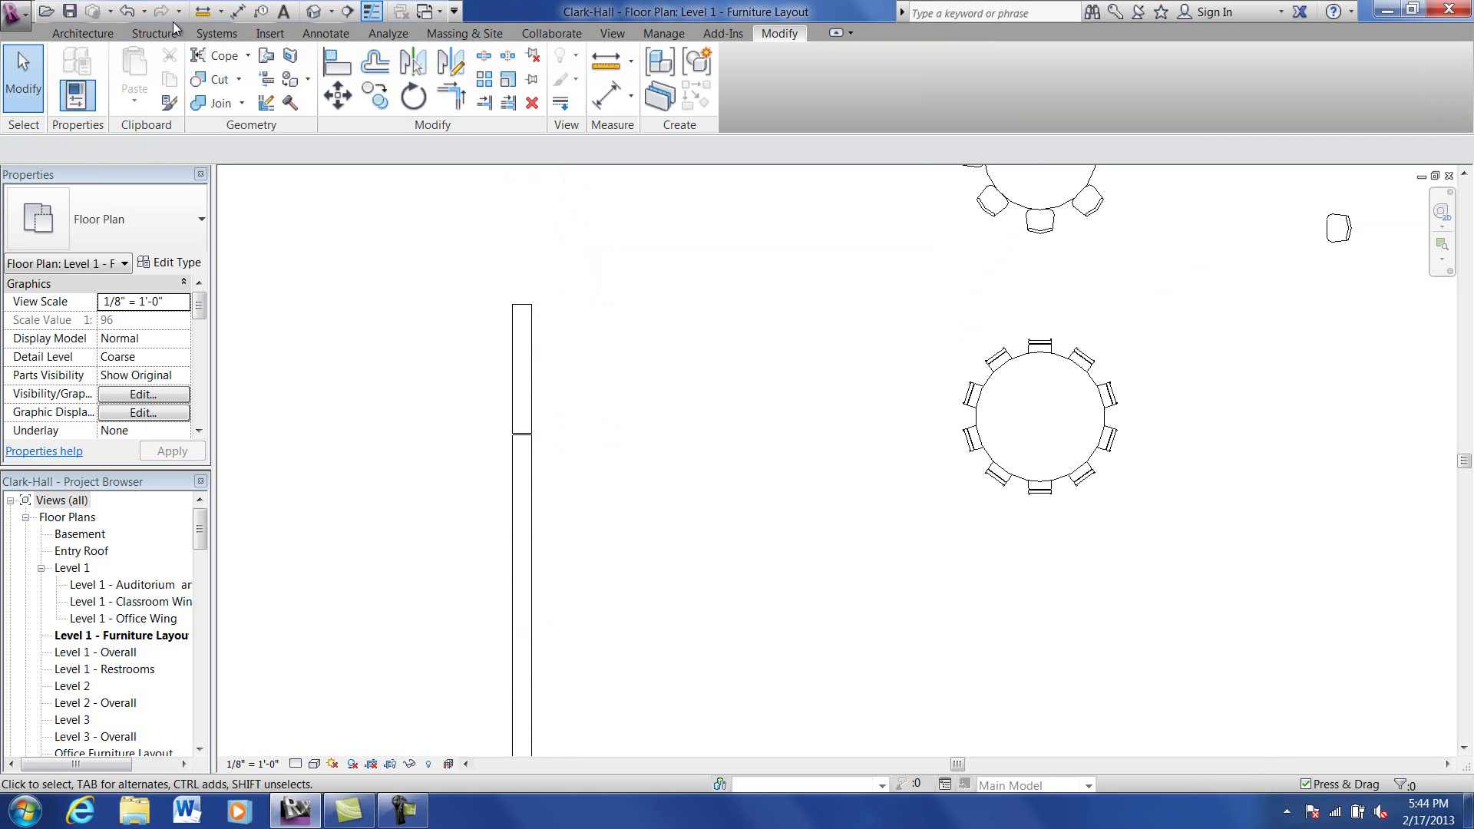
left_click(131, 12)
scroll(555, 505, "up", 3)
scroll(547, 510, "up", 1)
Step: Unlock the lower joint gap of the middle wall segment and set the segment's length to 10'
left_click(542, 509)
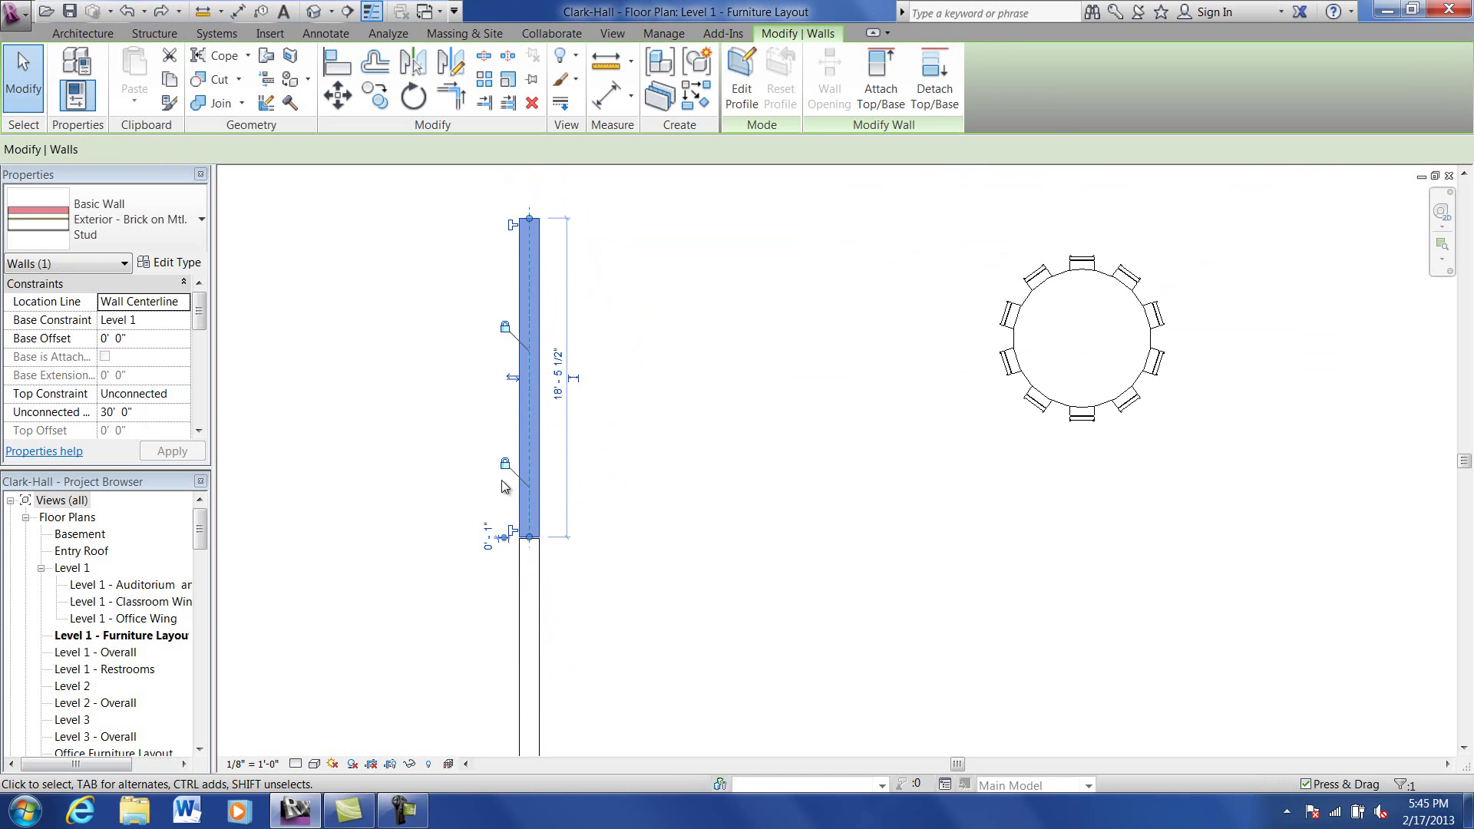
left_click(563, 382)
type("10")
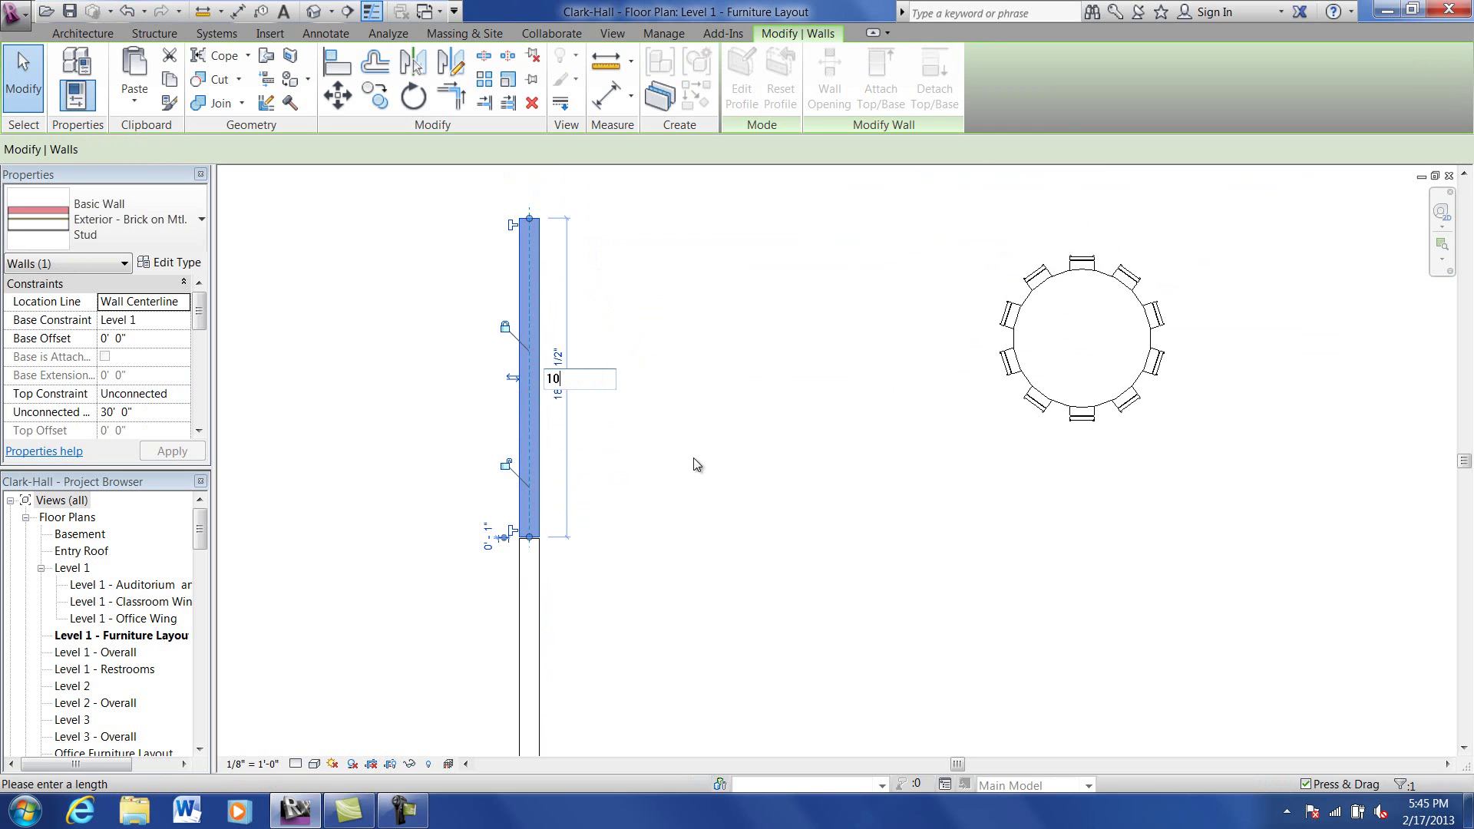
key("Return")
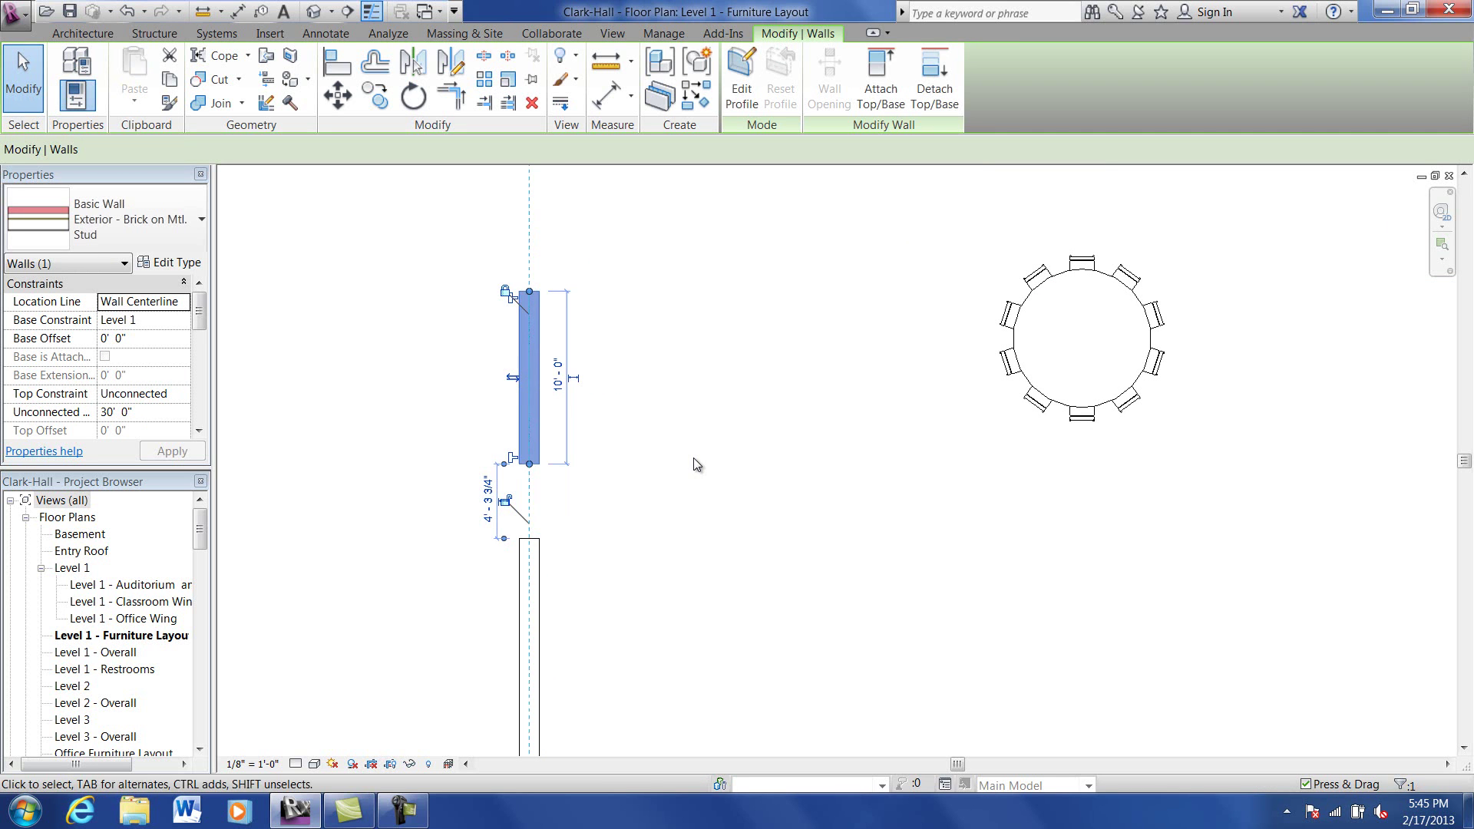
left_click(591, 450)
Step: Select the lowest segment of the left exterior wall and unpin it
scroll(562, 506, "up", 2)
scroll(568, 464, "down", 5)
middle_click_drag(624, 471, 361, 292)
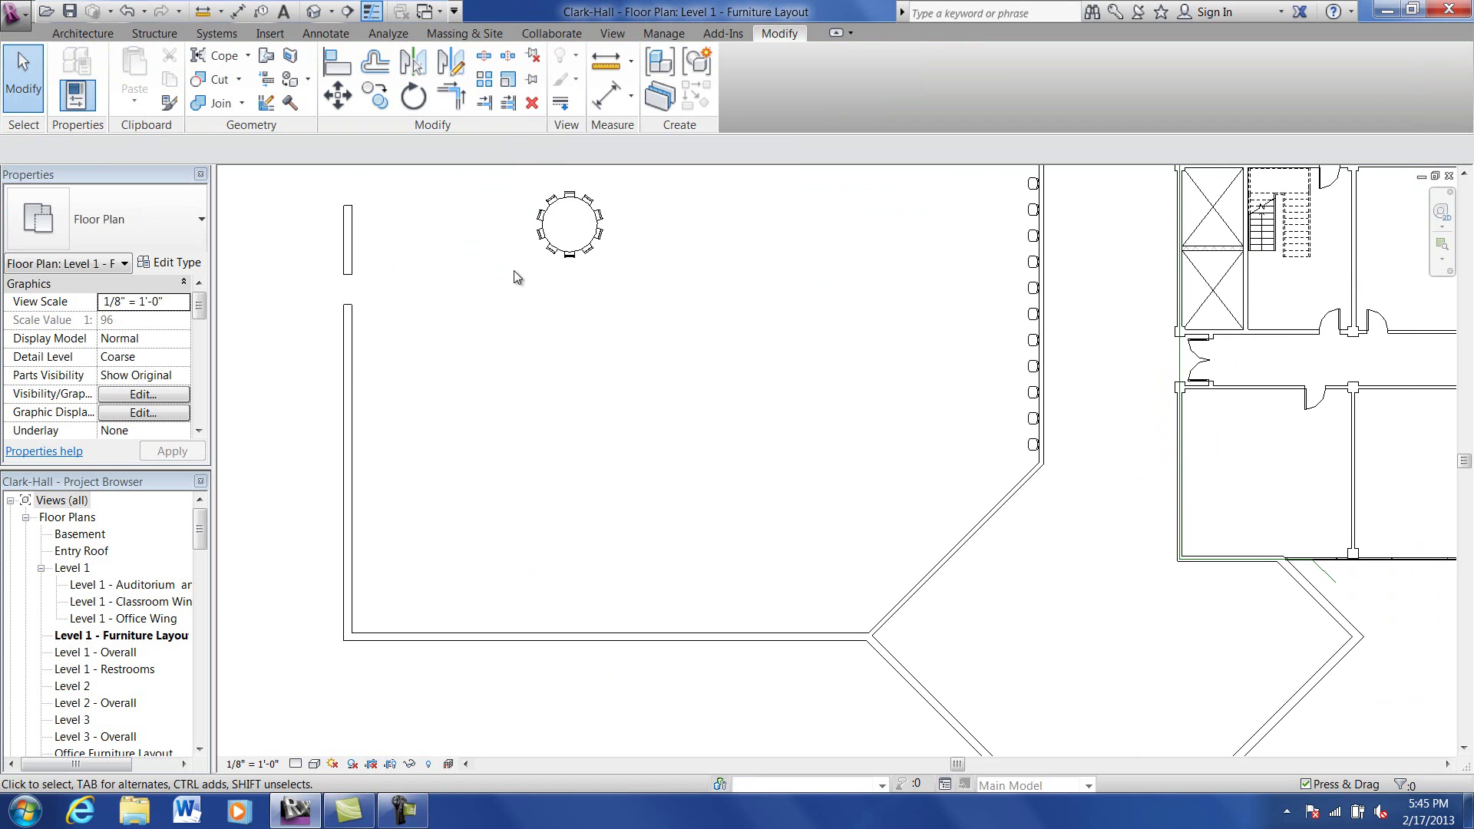
left_click(348, 365)
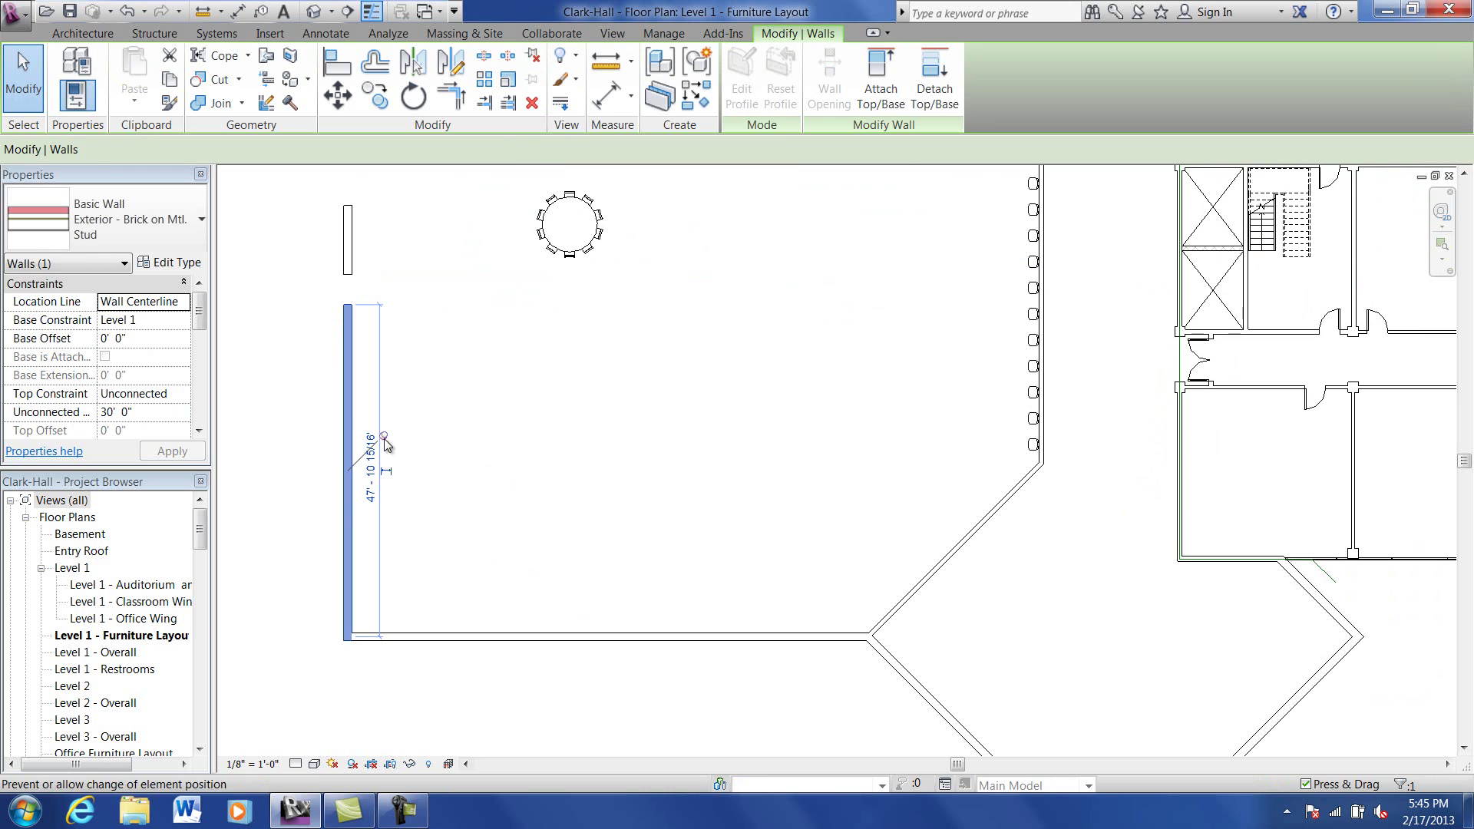
left_click(464, 400)
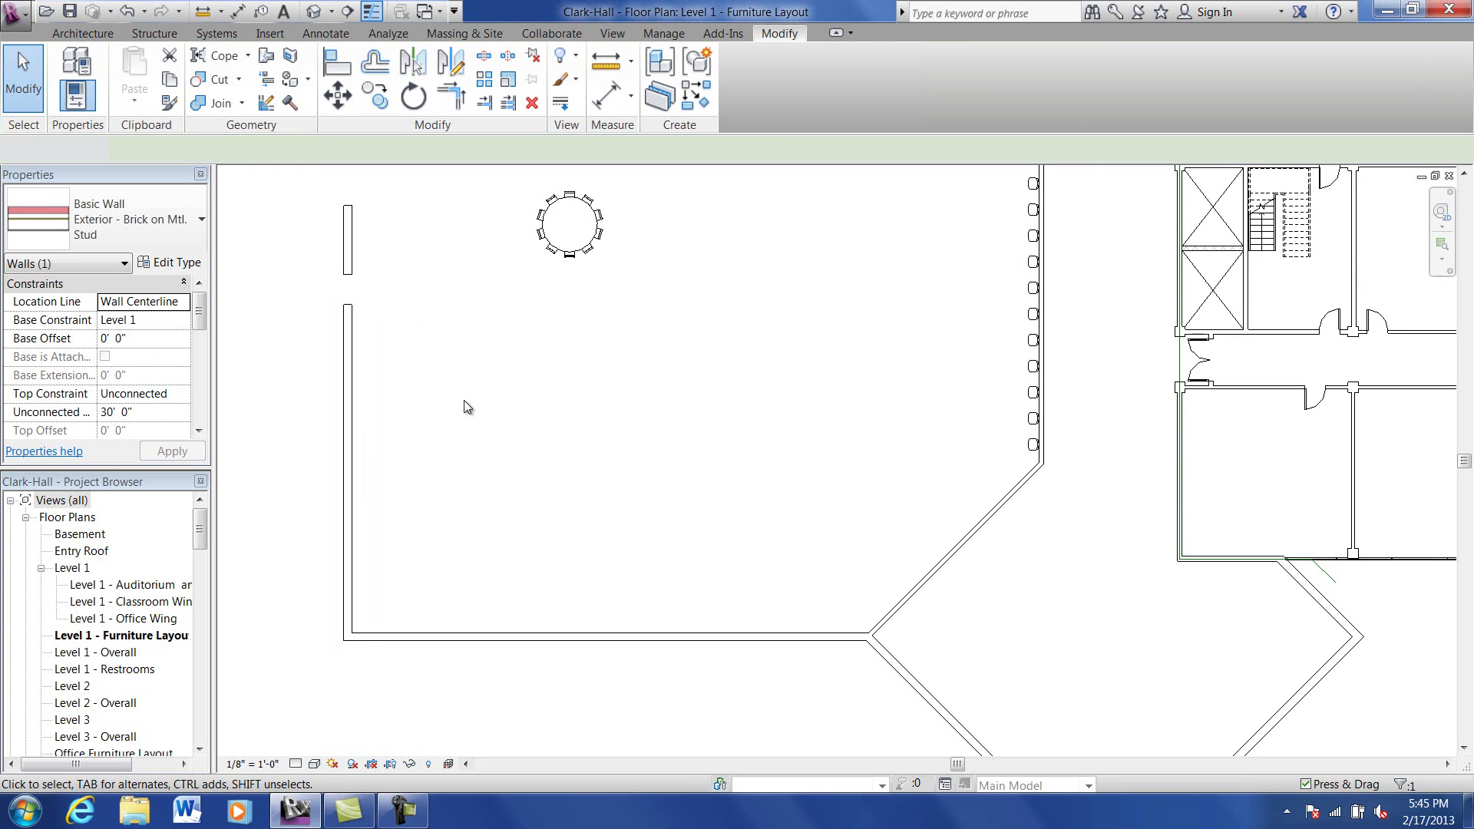
left_click(356, 393)
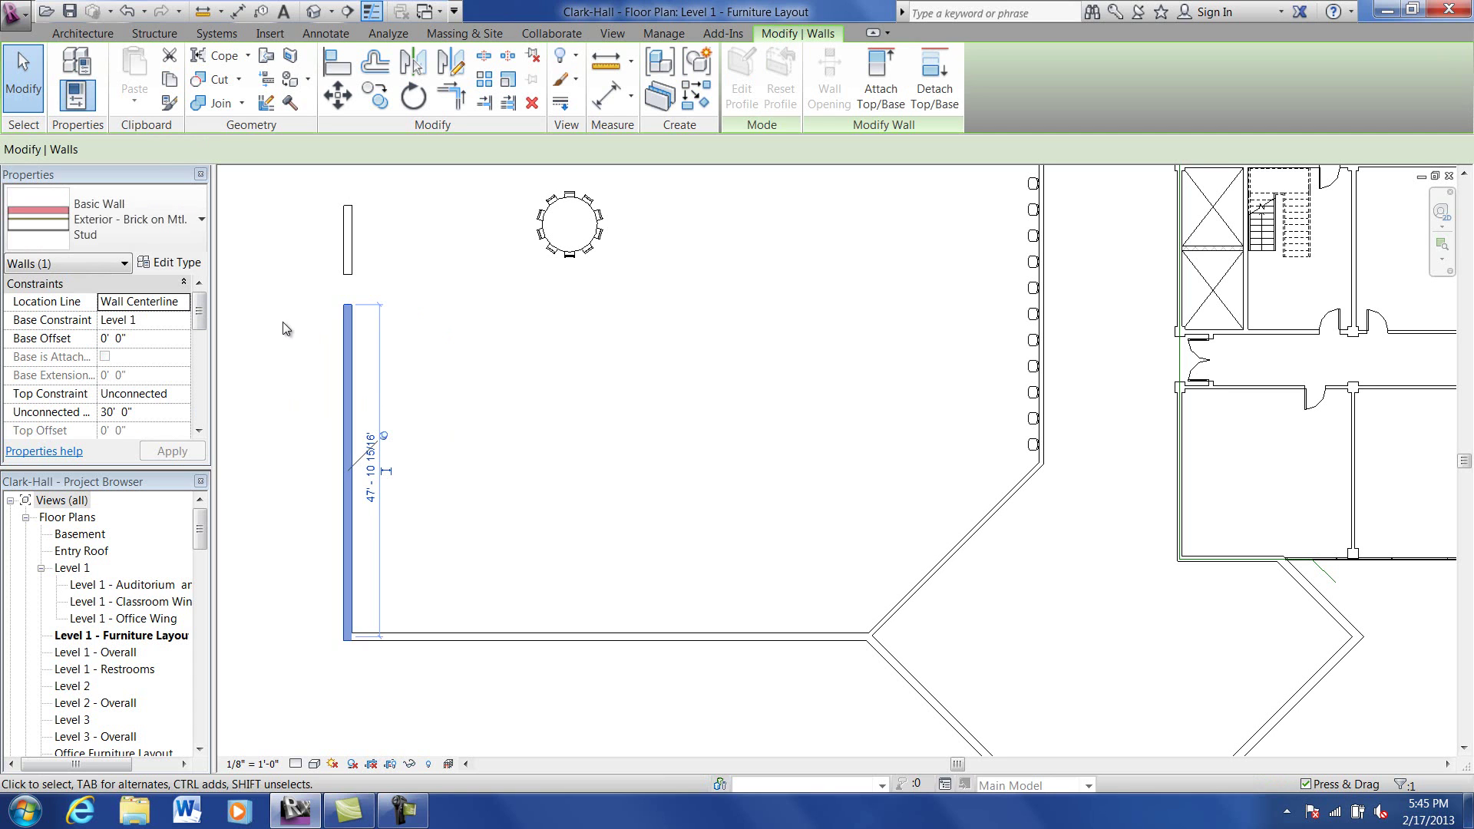
left_click(384, 439)
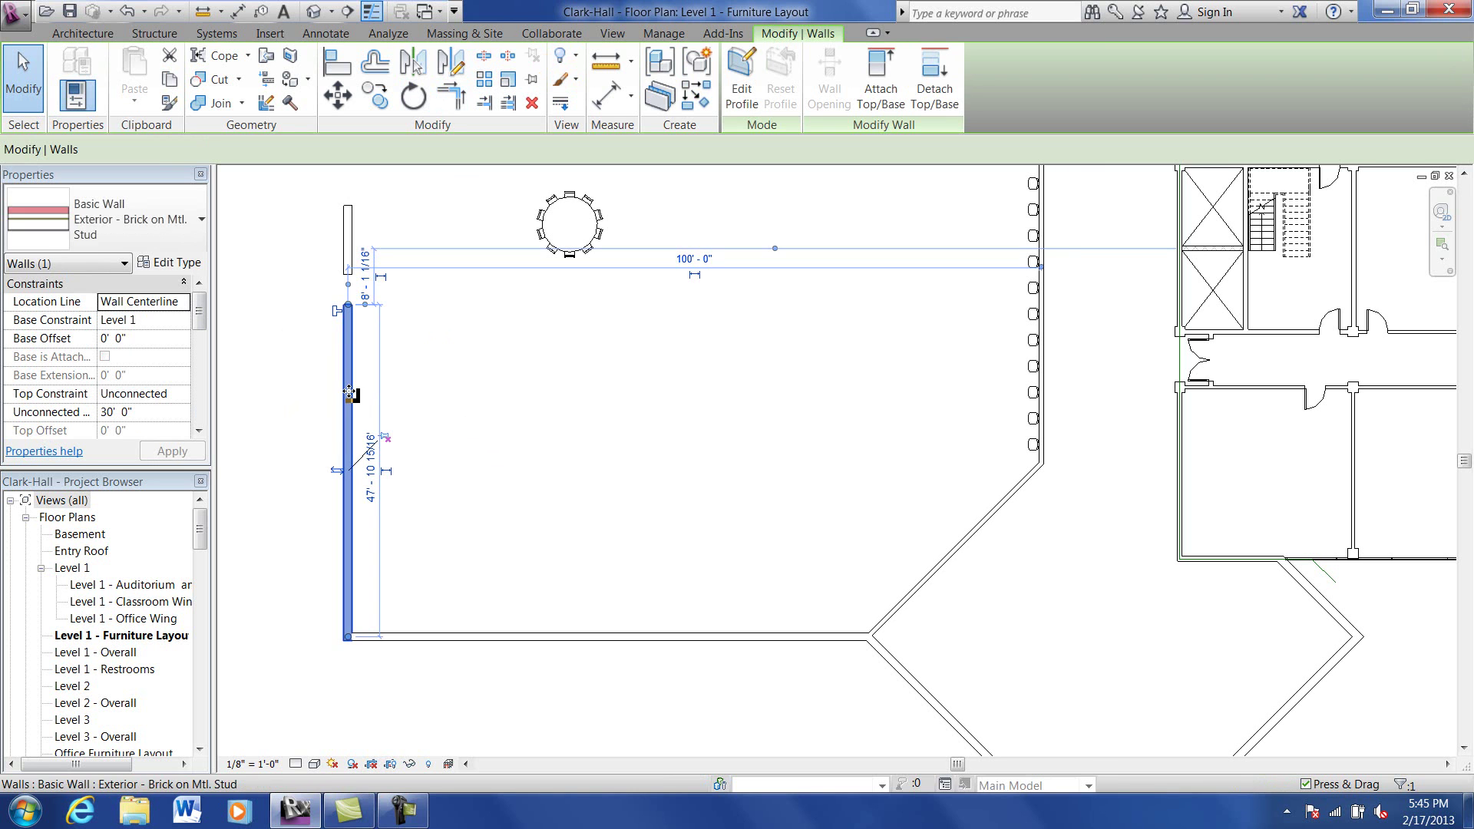
Step: Move the unpinned wall segment about 5' outward from the room, keeping its attachment targets
left_click_drag(425, 392, 316, 400)
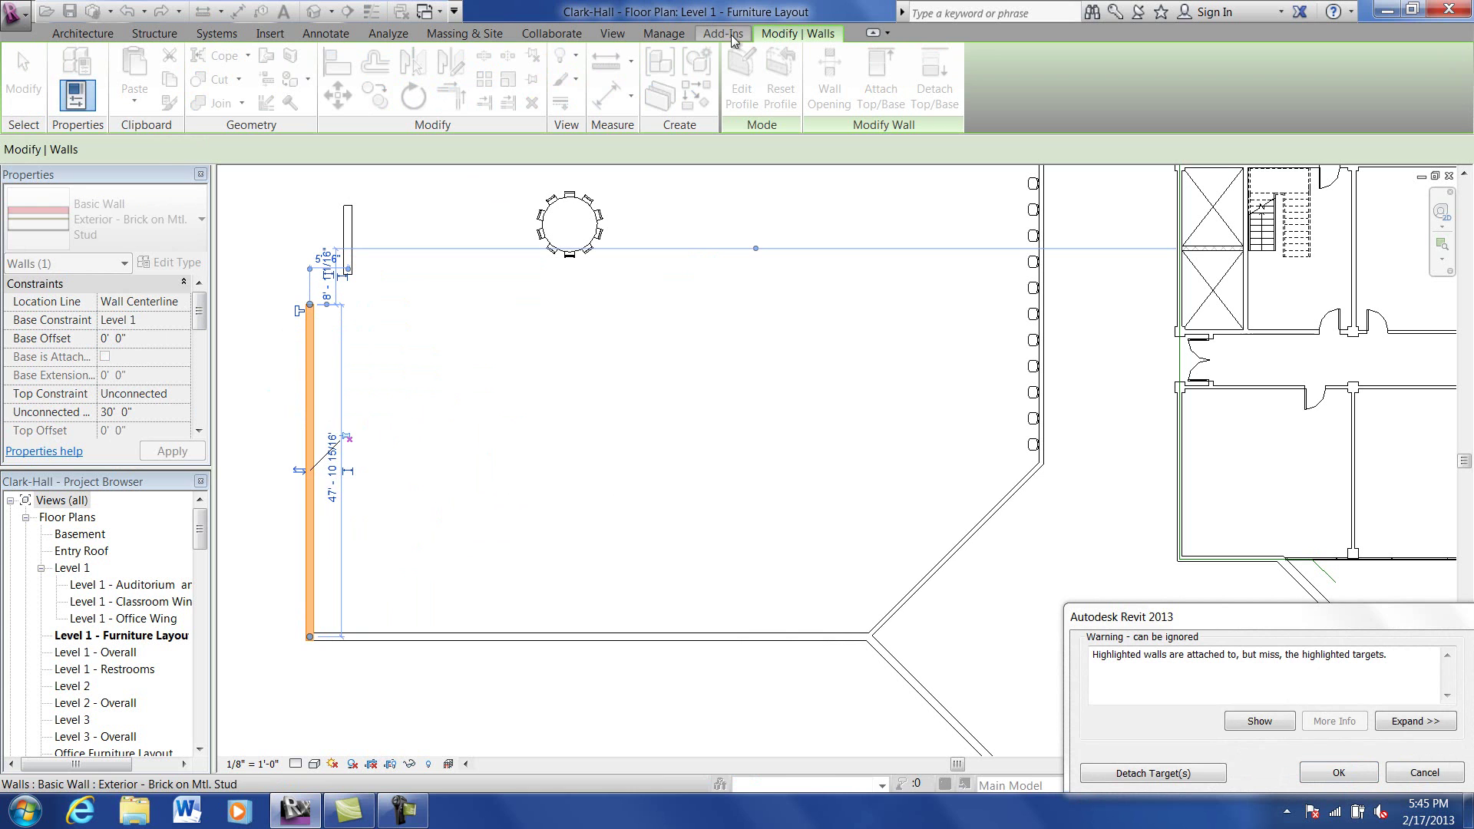
right_click(574, 319)
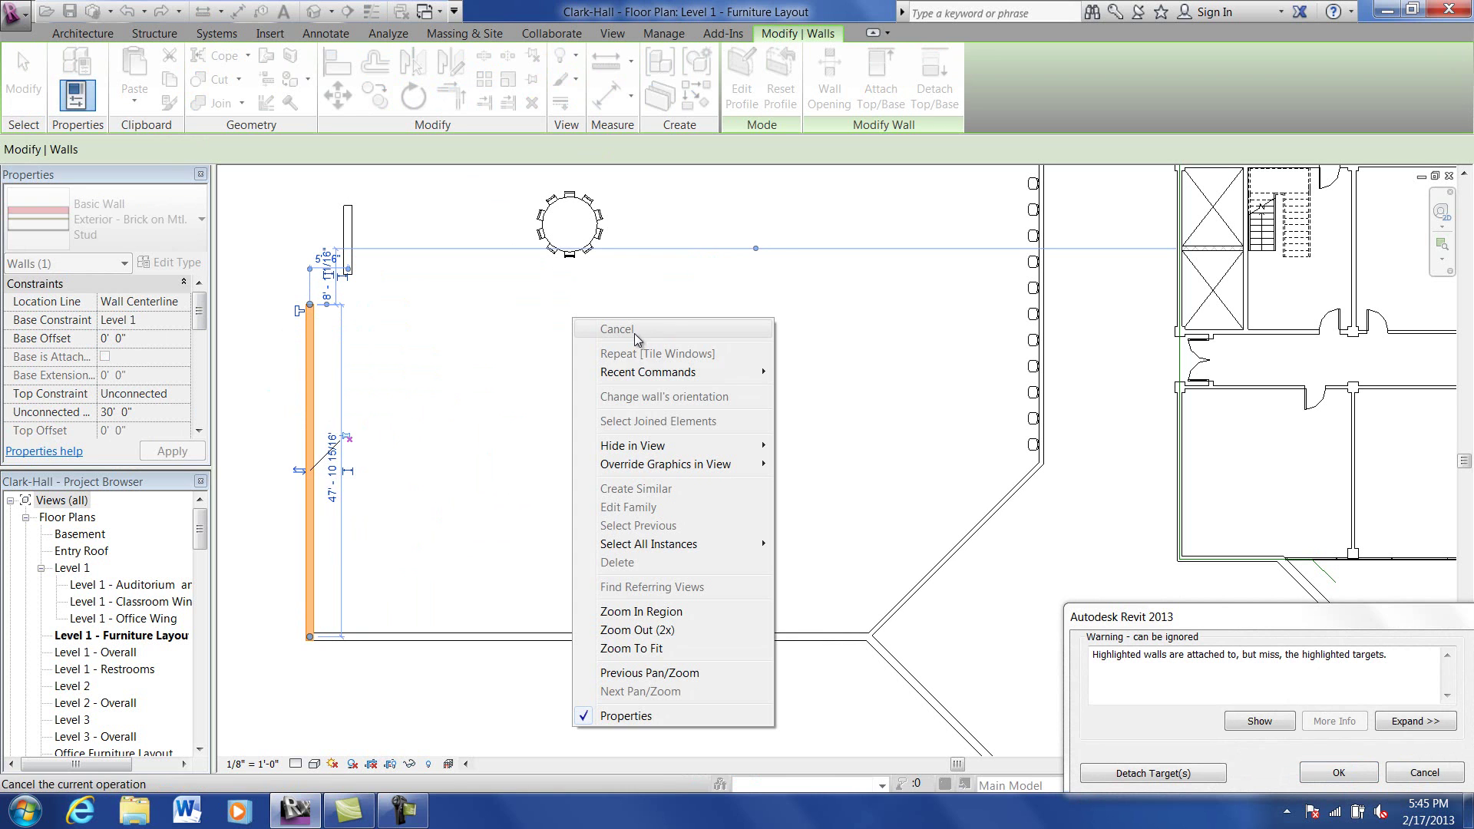
left_click(664, 290)
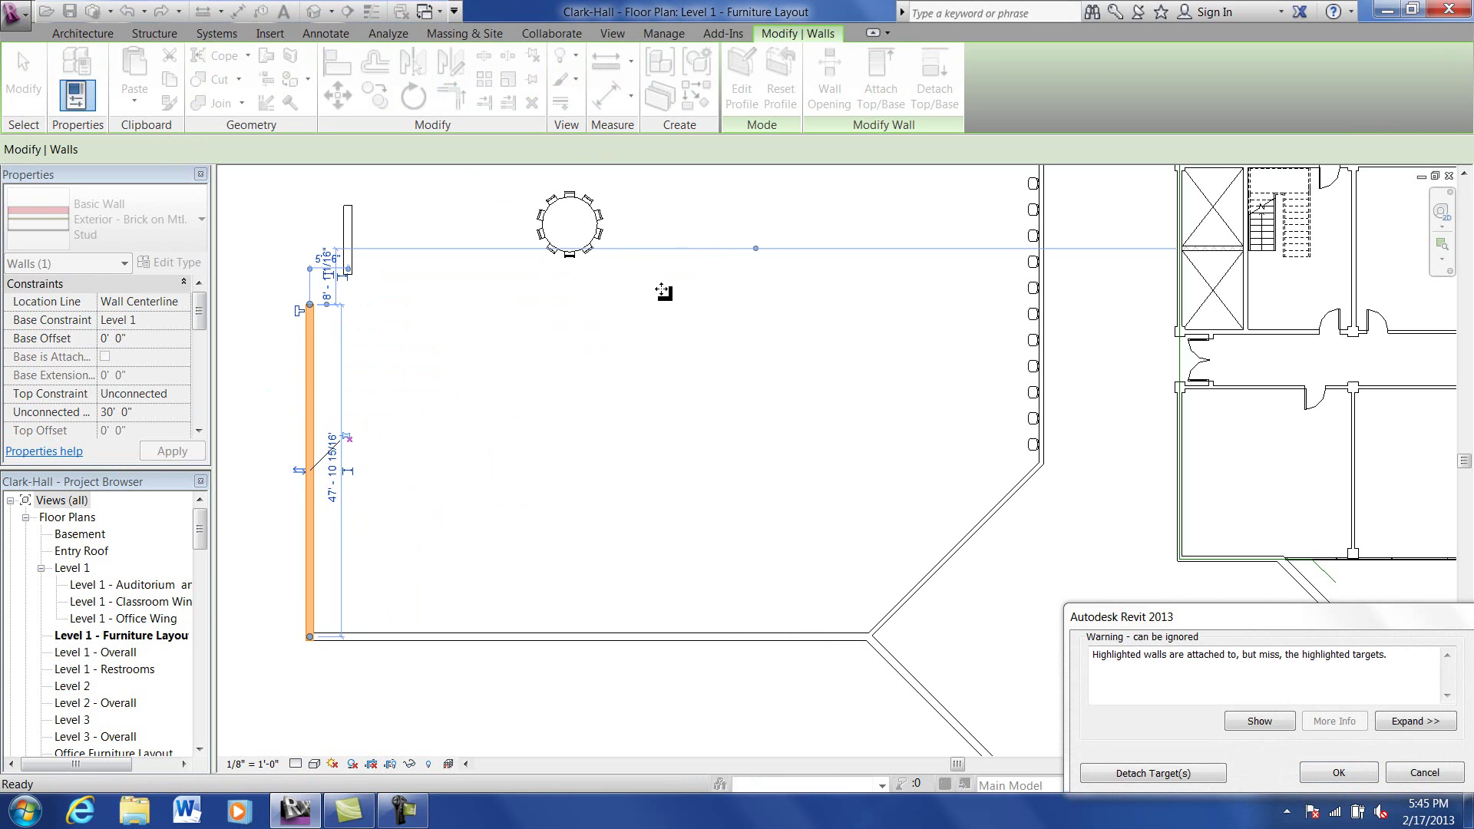
right_click(649, 254)
left_click(623, 293)
left_click(1335, 776)
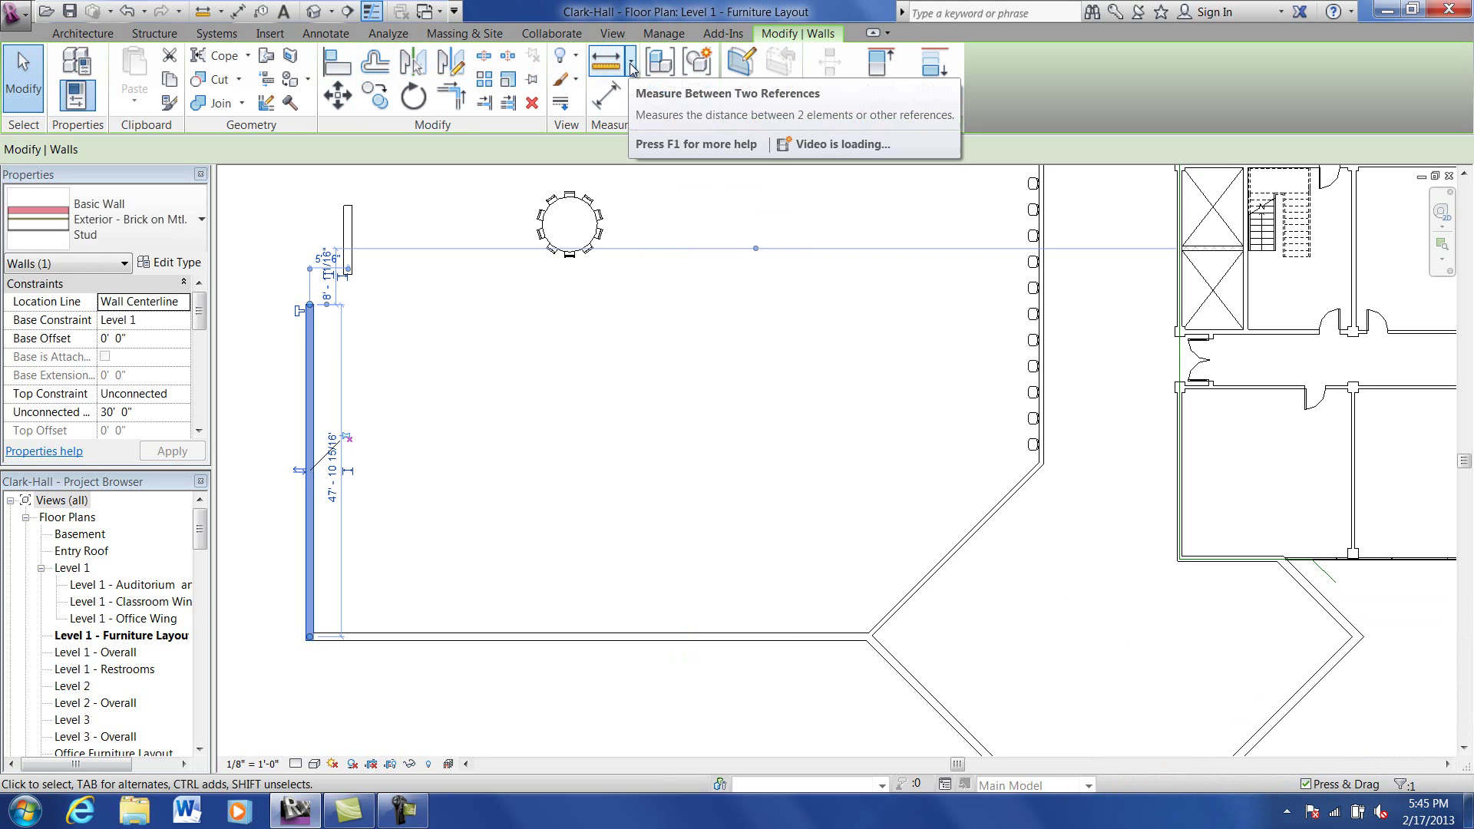
Step: Measure between two references along the room's bottom exterior wall, from its right inside corner to its left inside corner
left_click(632, 64)
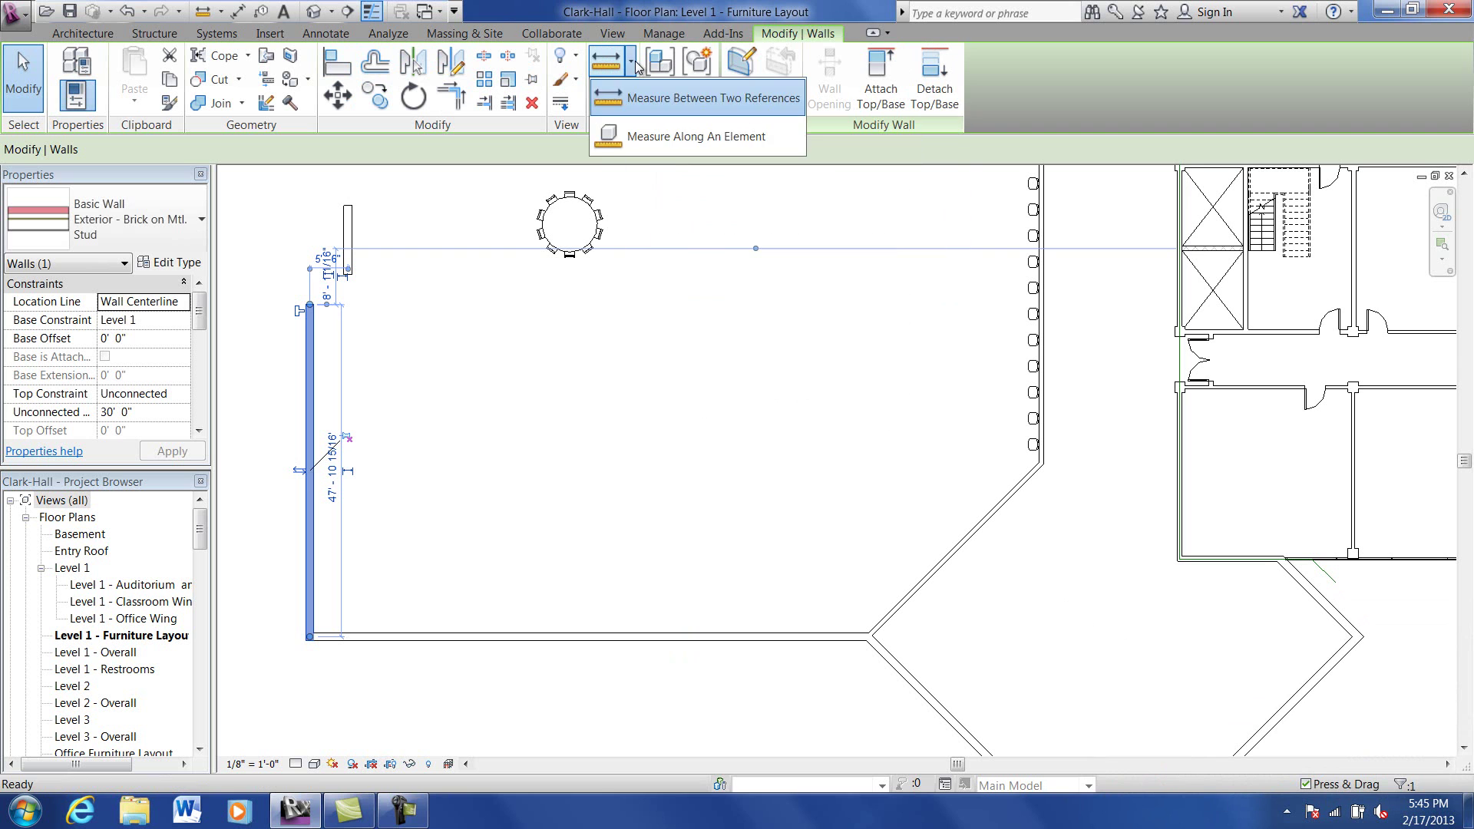
left_click(632, 101)
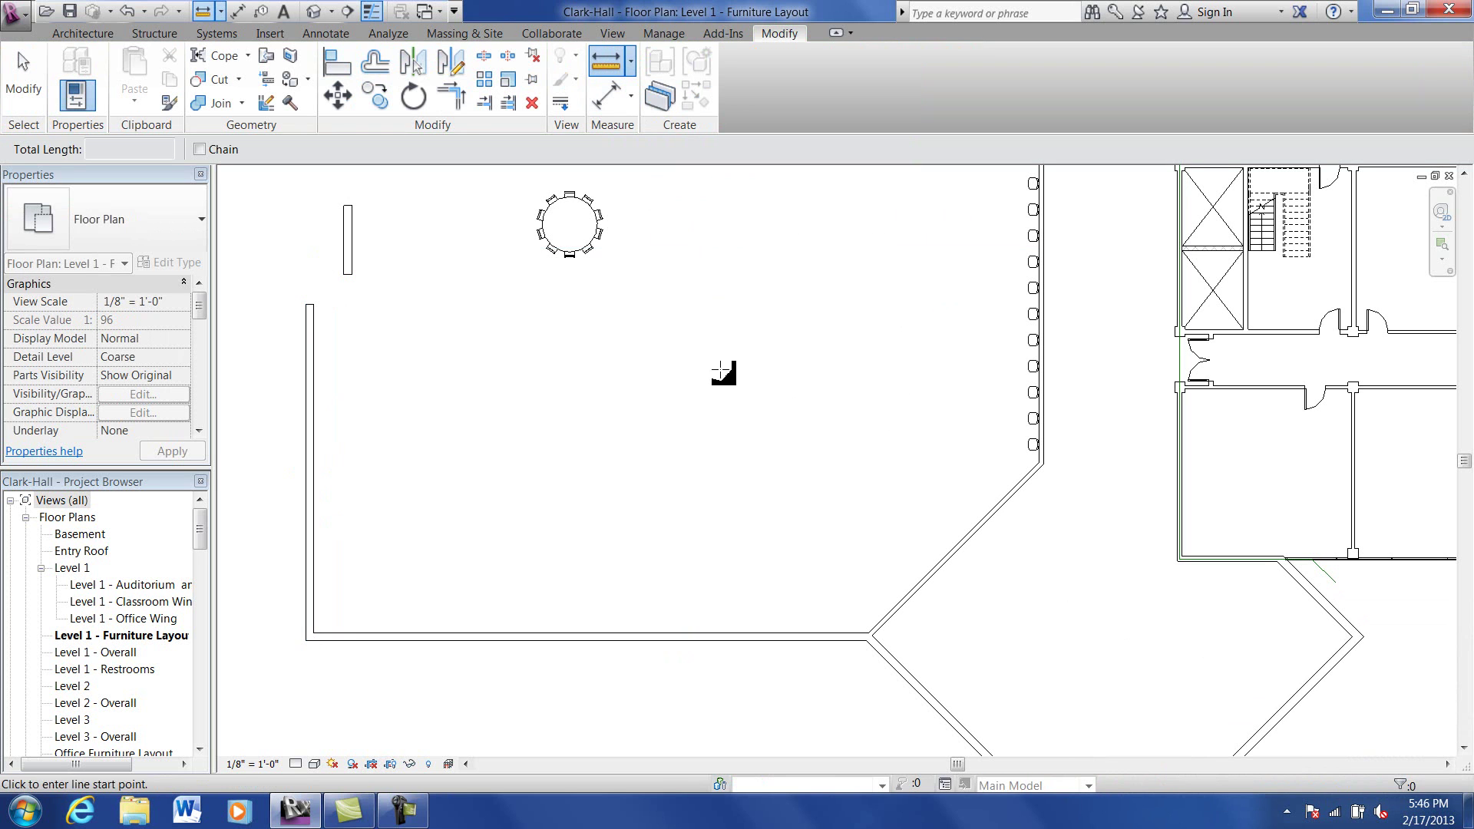
left_click(868, 634)
left_click(313, 634)
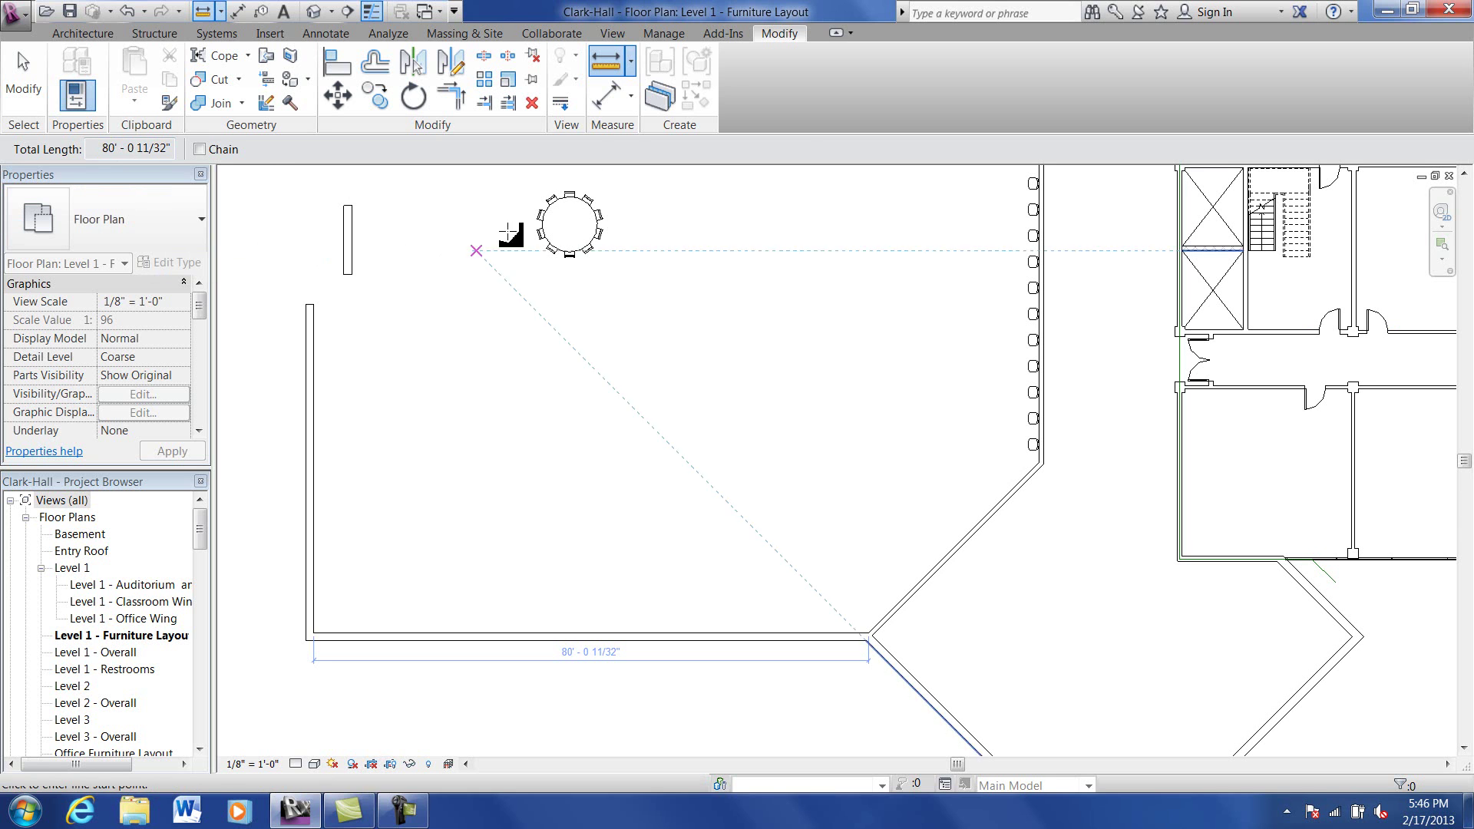
left_click(631, 63)
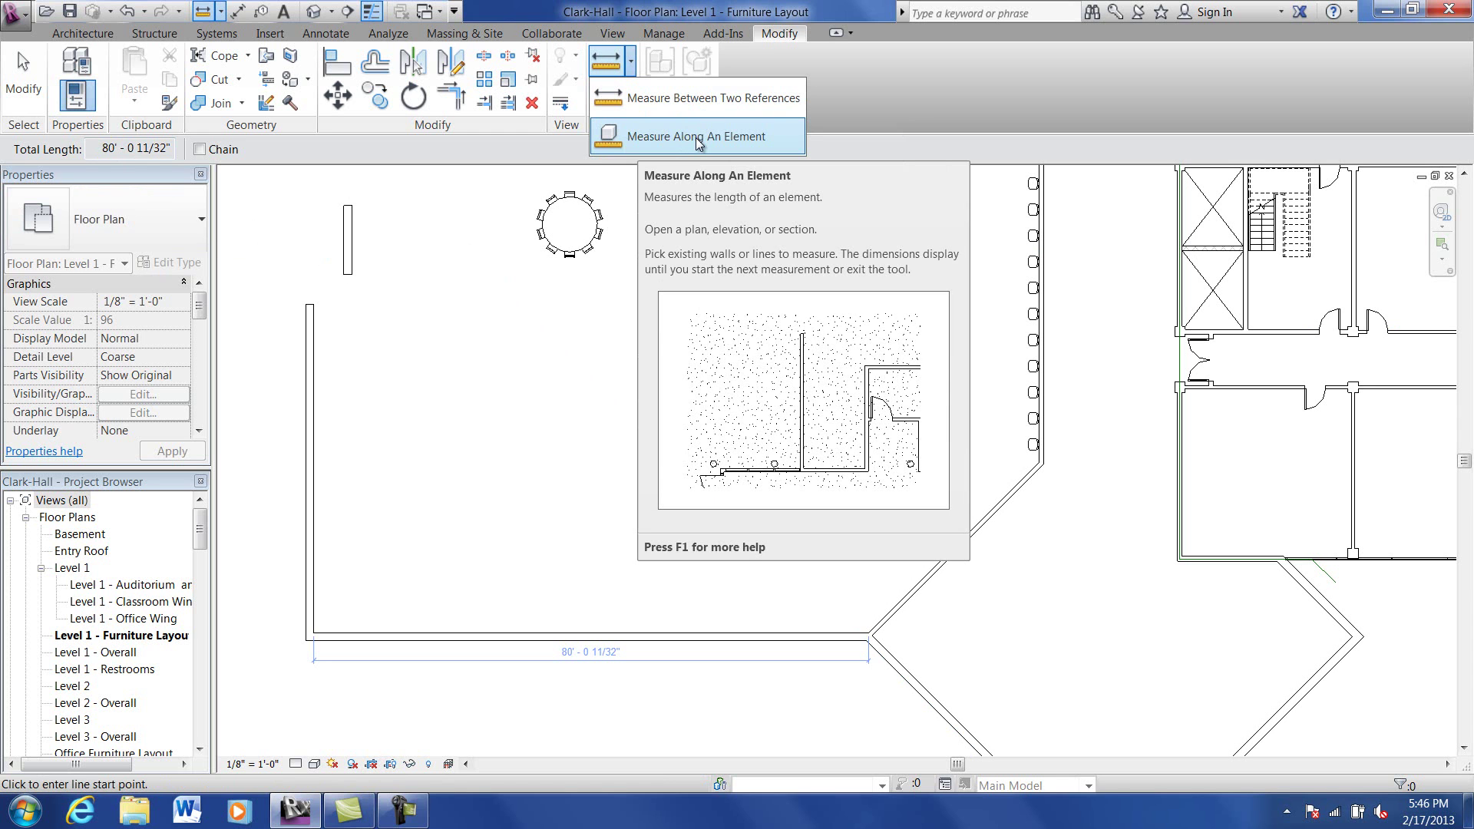
right_click(488, 310)
left_click(528, 323)
right_click(507, 319)
left_click(530, 327)
scroll(528, 326, "up", 2)
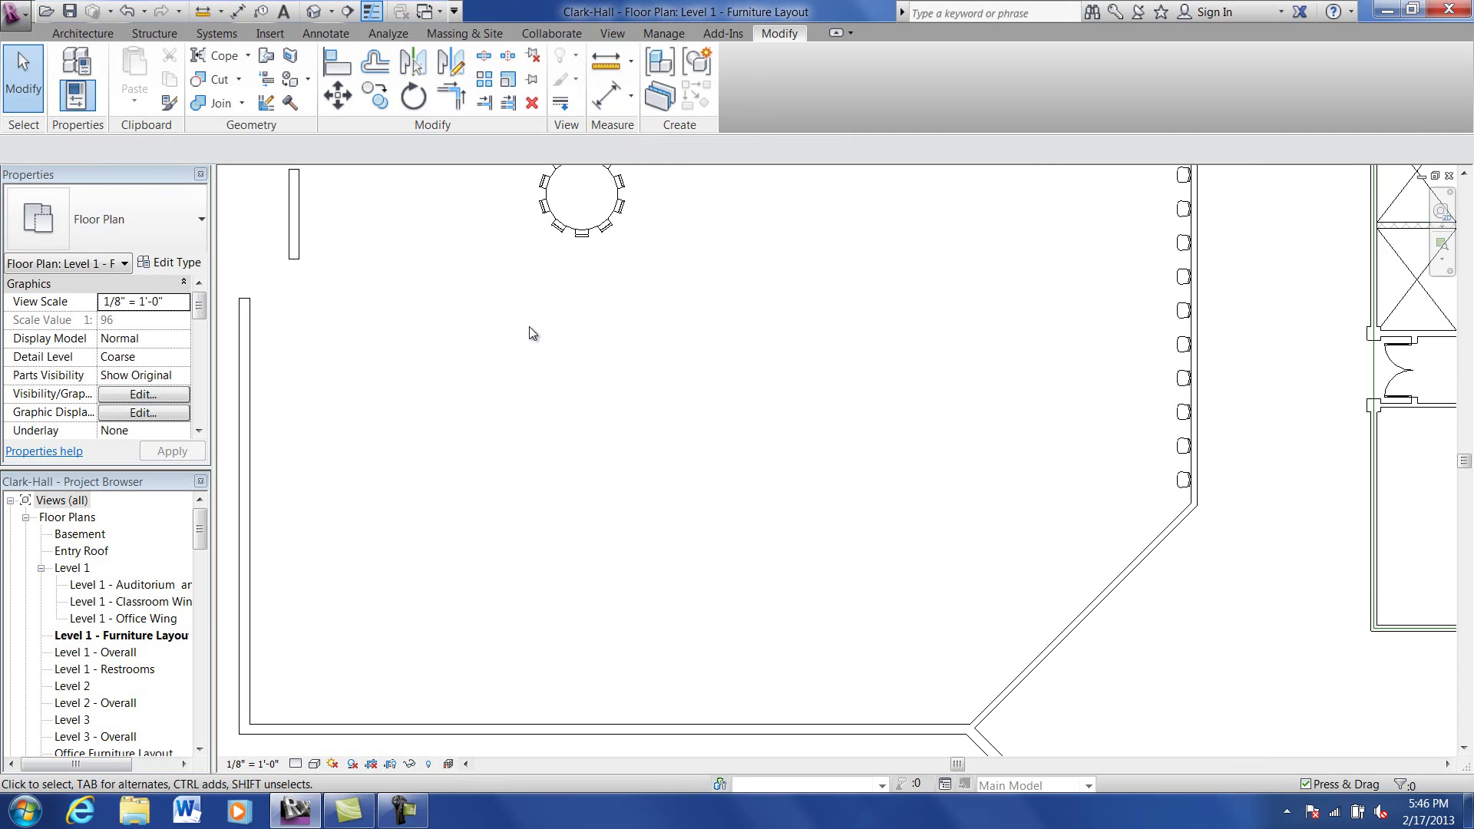
Step: Check the furniture type of the lower round table with chairs
left_click(607, 230)
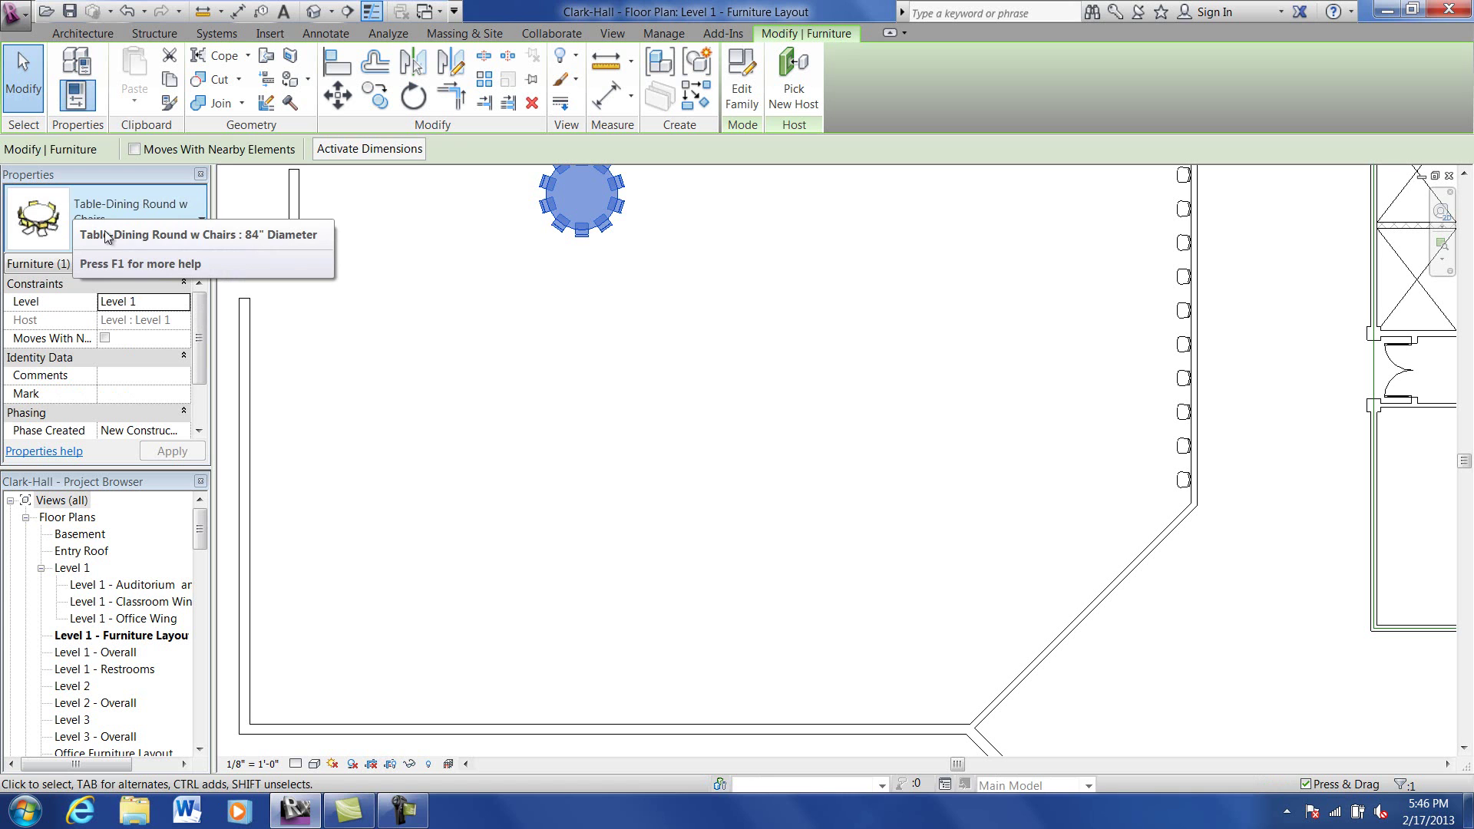
left_click(488, 352)
scroll(475, 312, "down", 3)
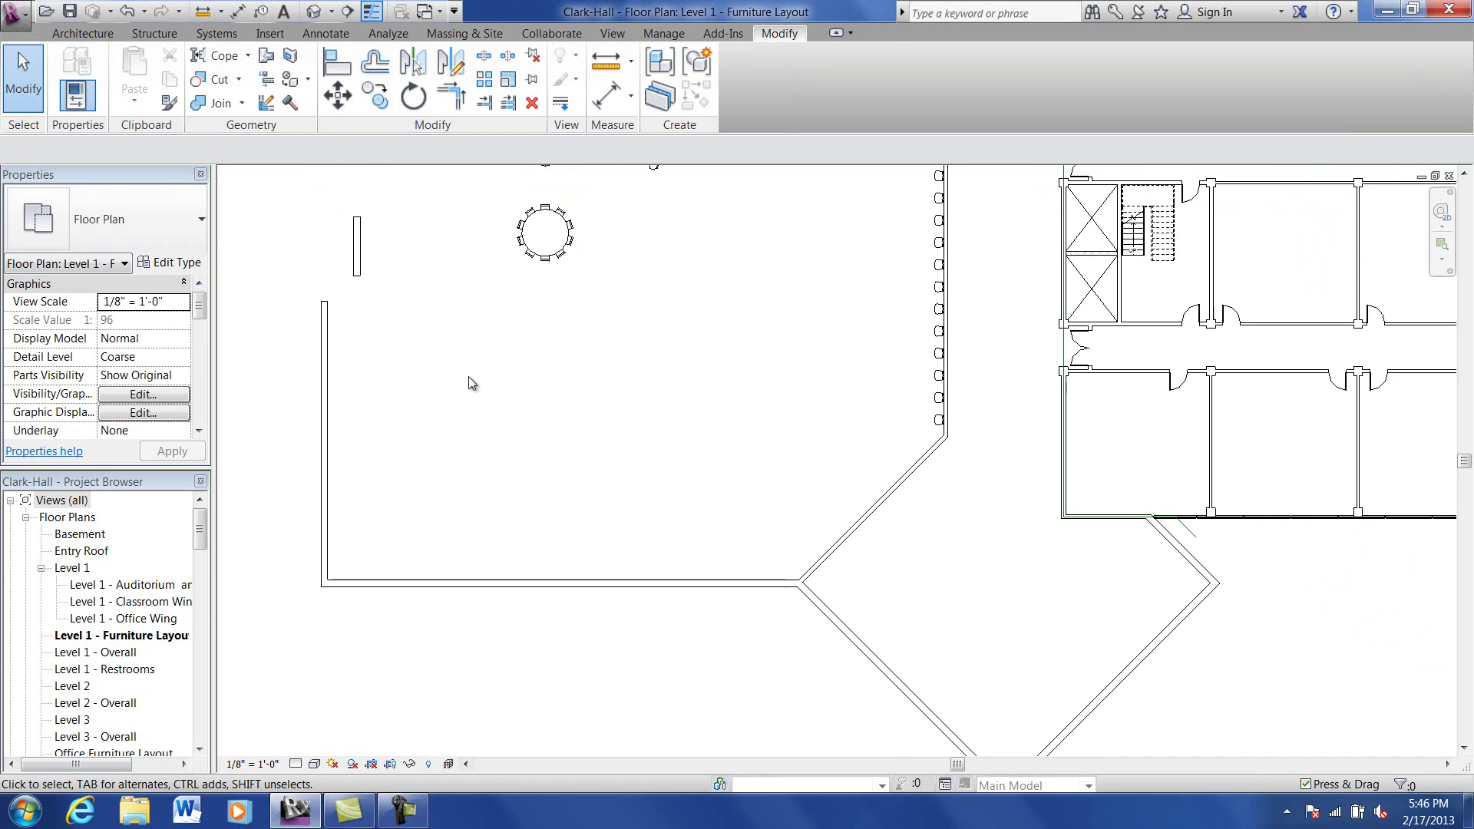
middle_click_drag(468, 377, 457, 420)
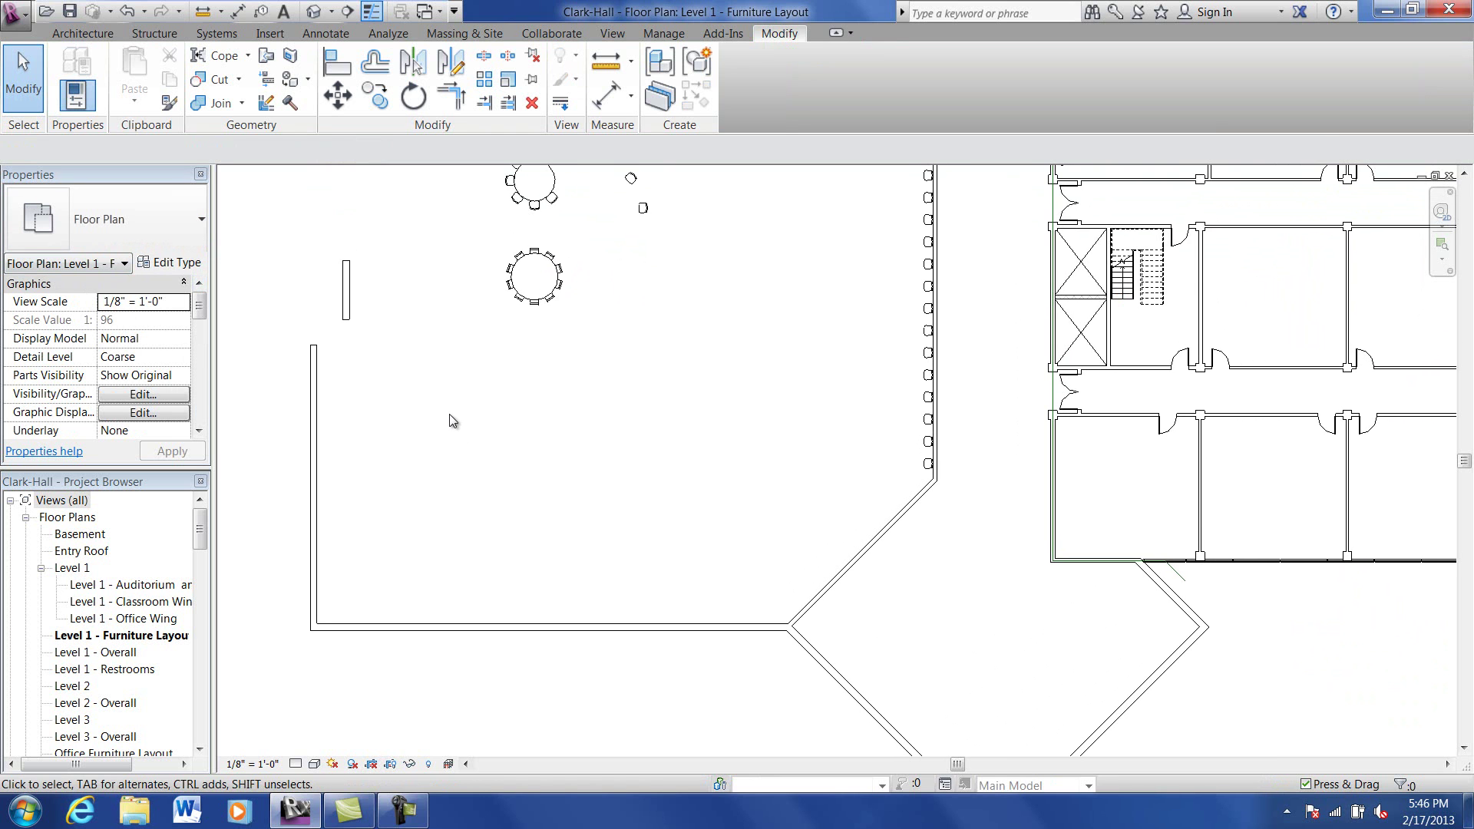